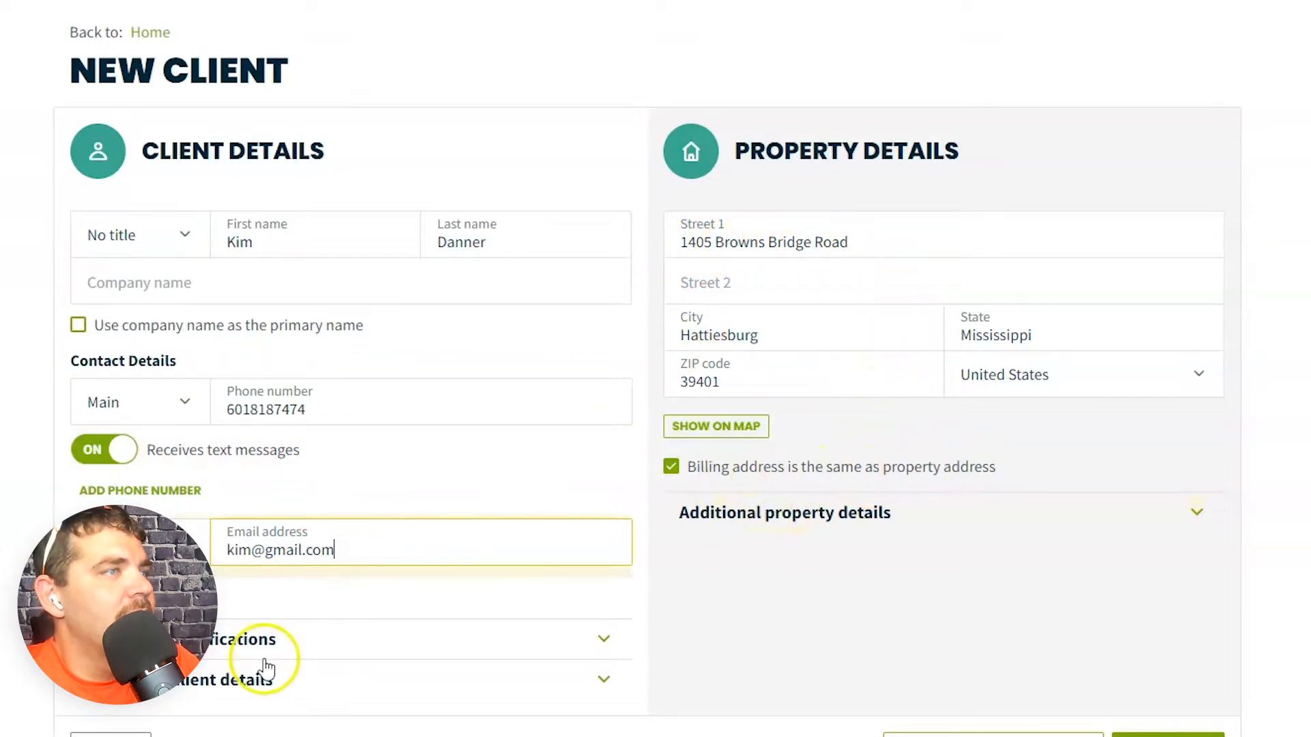
Turn off the automated invoice follow-up notification for the new client
{"action": "scroll", "coordinate": [529, 585], "scroll_direction": "down", "scroll_amount": 2}
{"action": "left_click", "coordinate": [605, 507]}
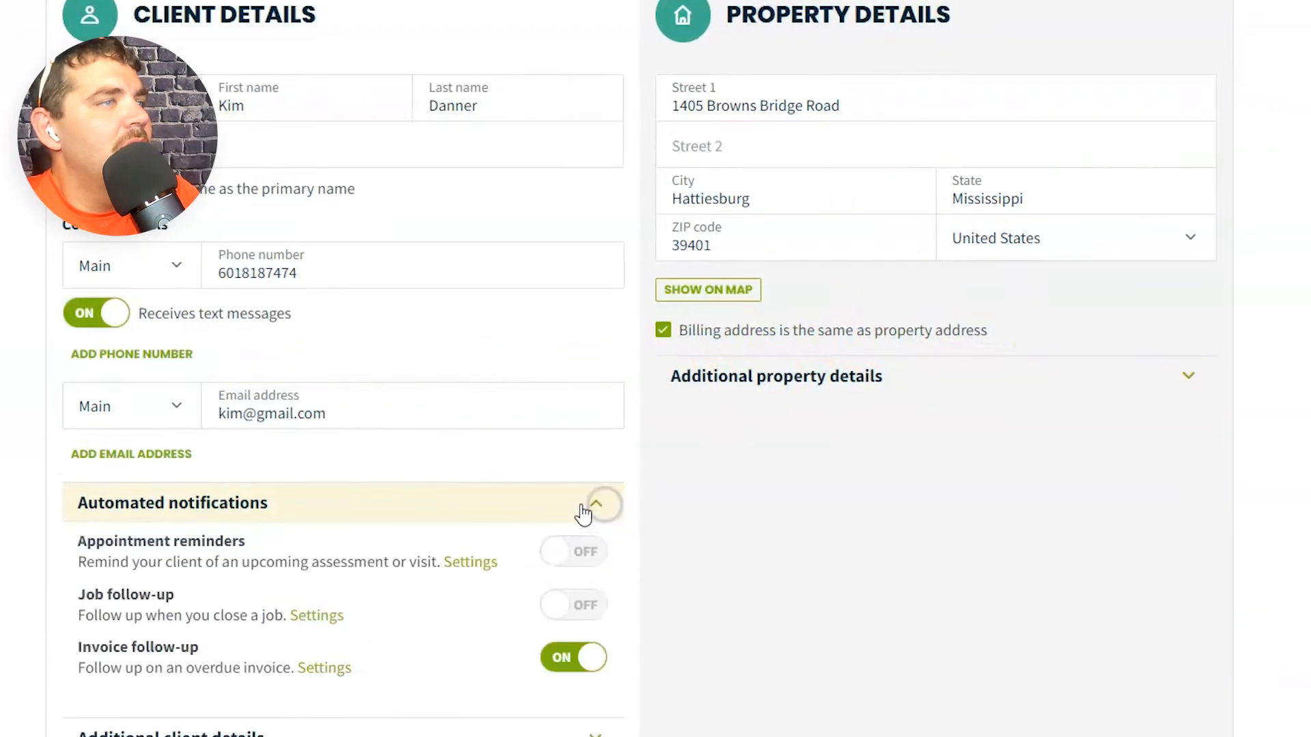
{"action": "scroll", "coordinate": [468, 506], "scroll_direction": "down", "scroll_amount": 2}
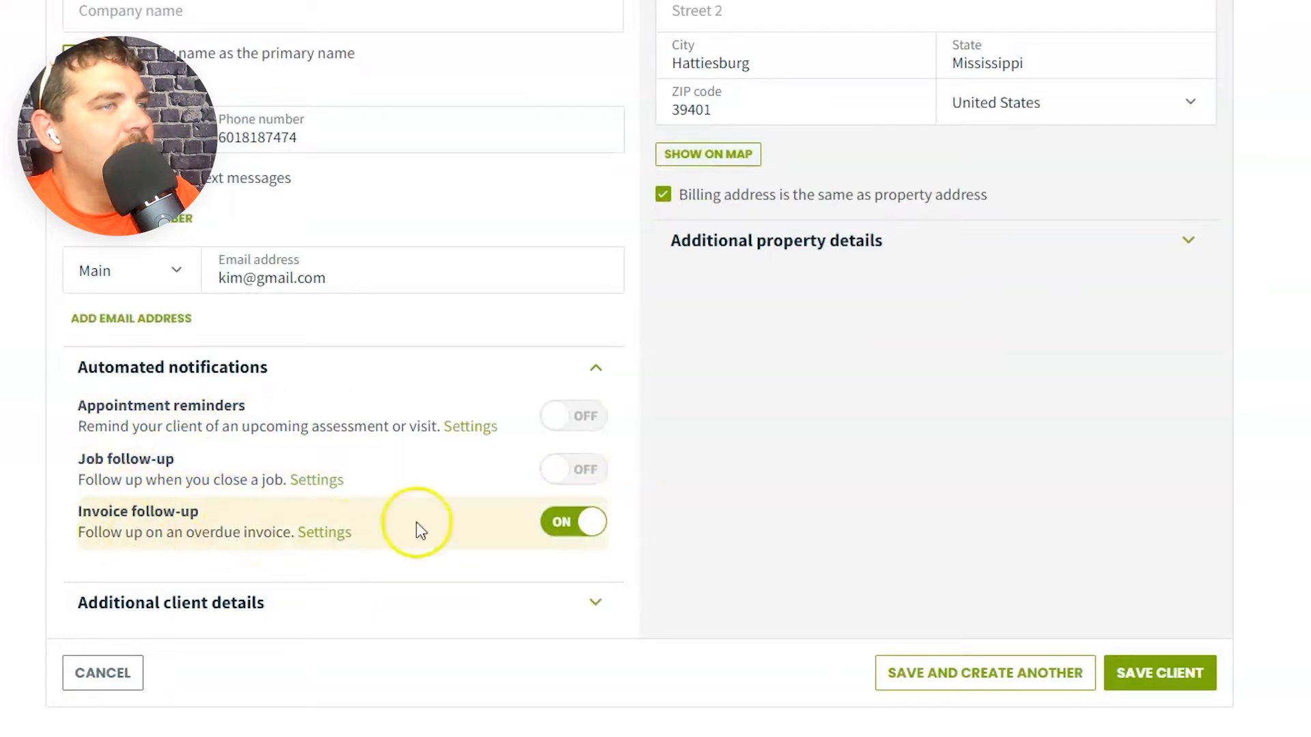
{"action": "left_click", "coordinate": [579, 523]}
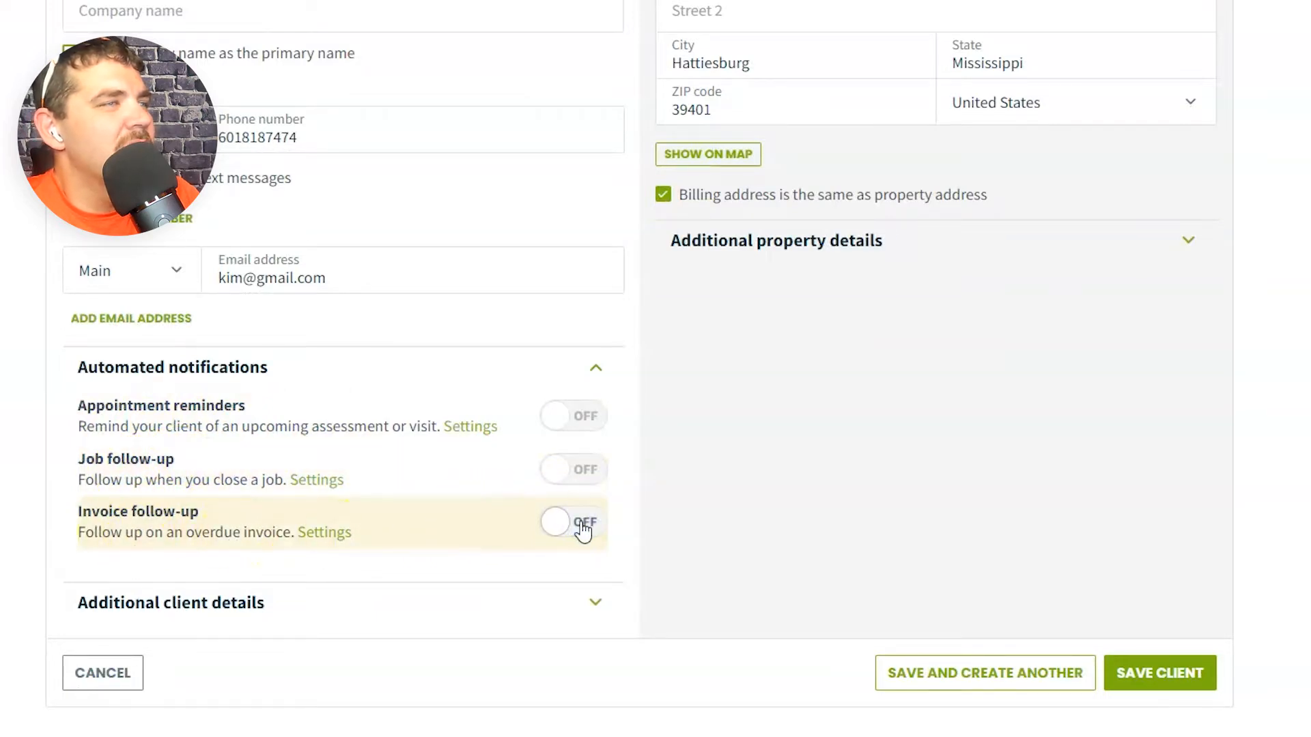
{"action": "left_click", "coordinate": [594, 375]}
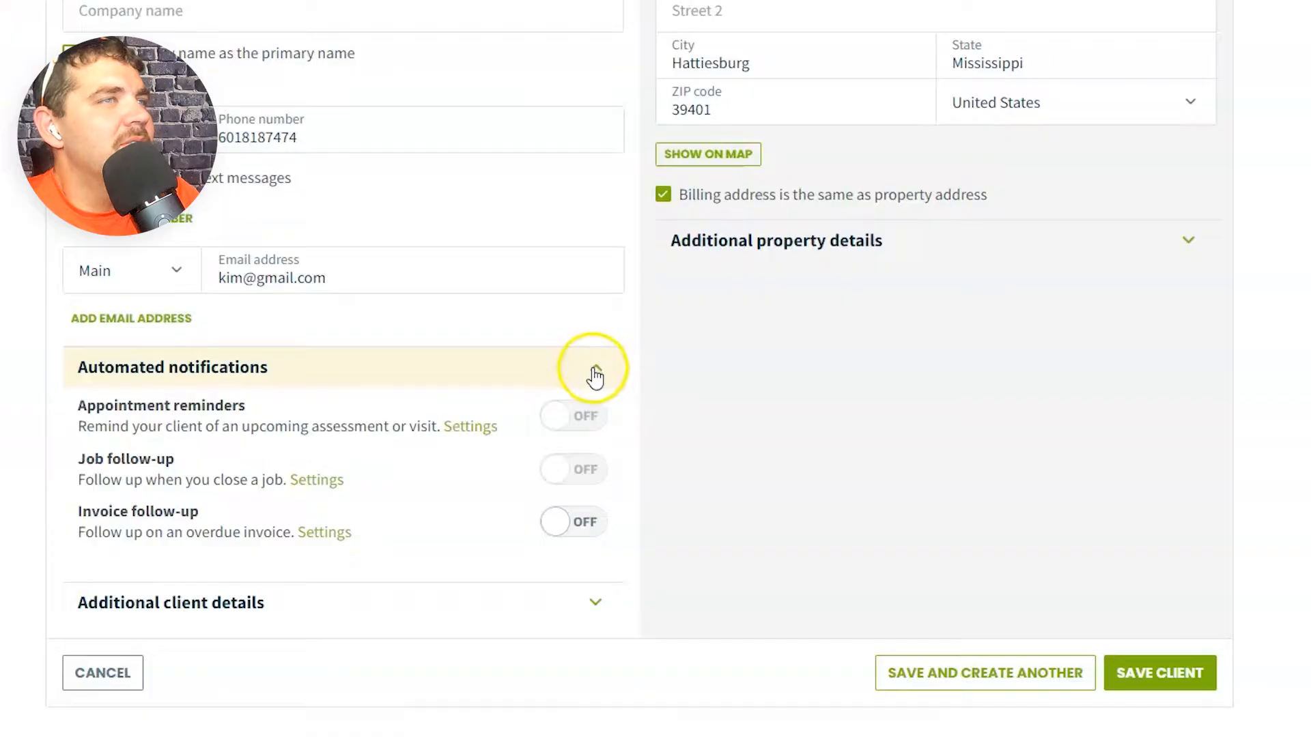
Check the additional client details, keeping Email as the preferred payment type, and save the new client
{"action": "left_click", "coordinate": [600, 541]}
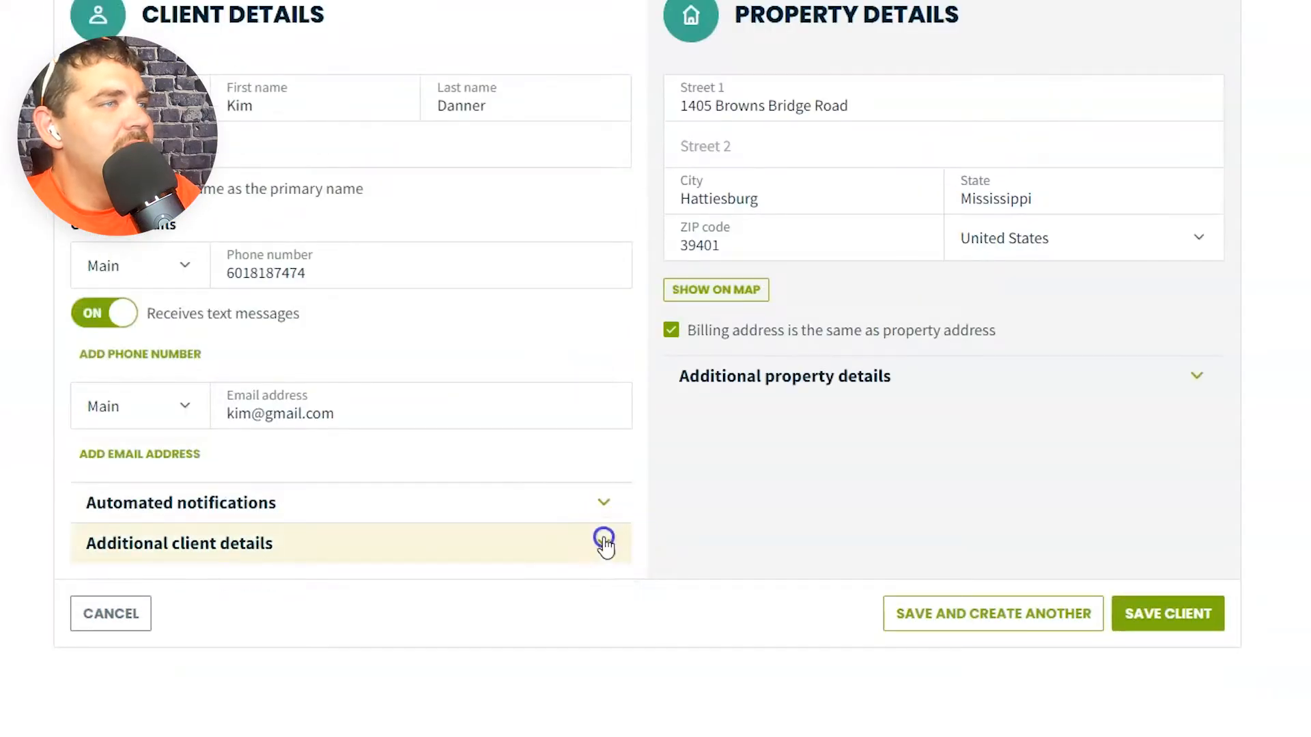
{"action": "scroll", "coordinate": [523, 543], "scroll_direction": "down", "scroll_amount": 3}
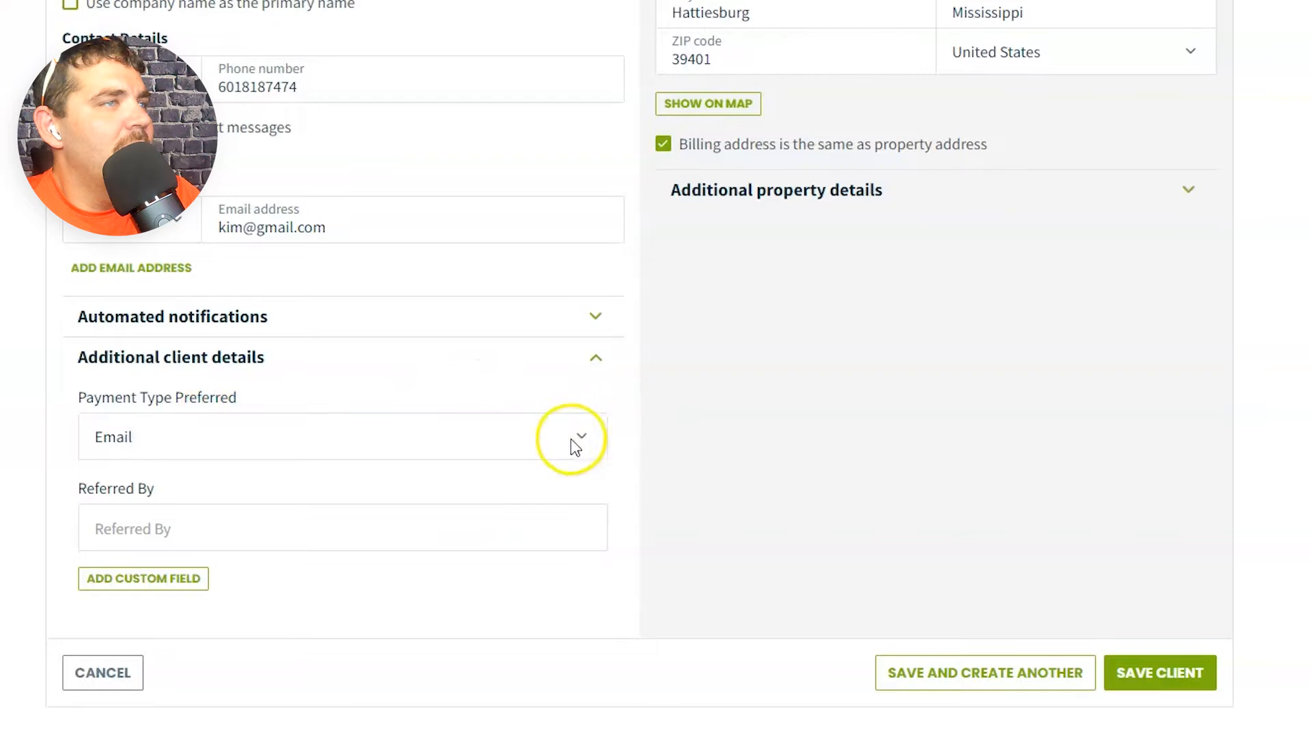
{"action": "left_click", "coordinate": [603, 449]}
{"action": "left_click", "coordinate": [587, 440]}
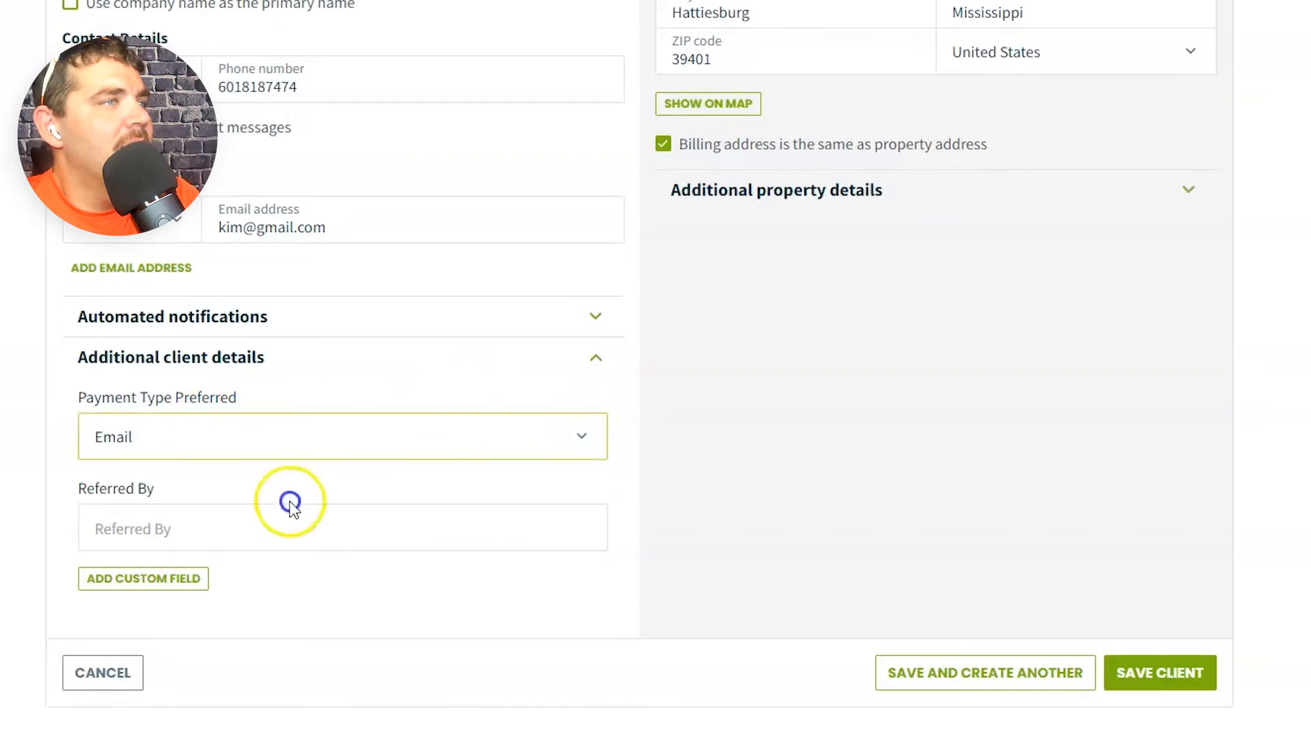
{"action": "left_click", "coordinate": [234, 491]}
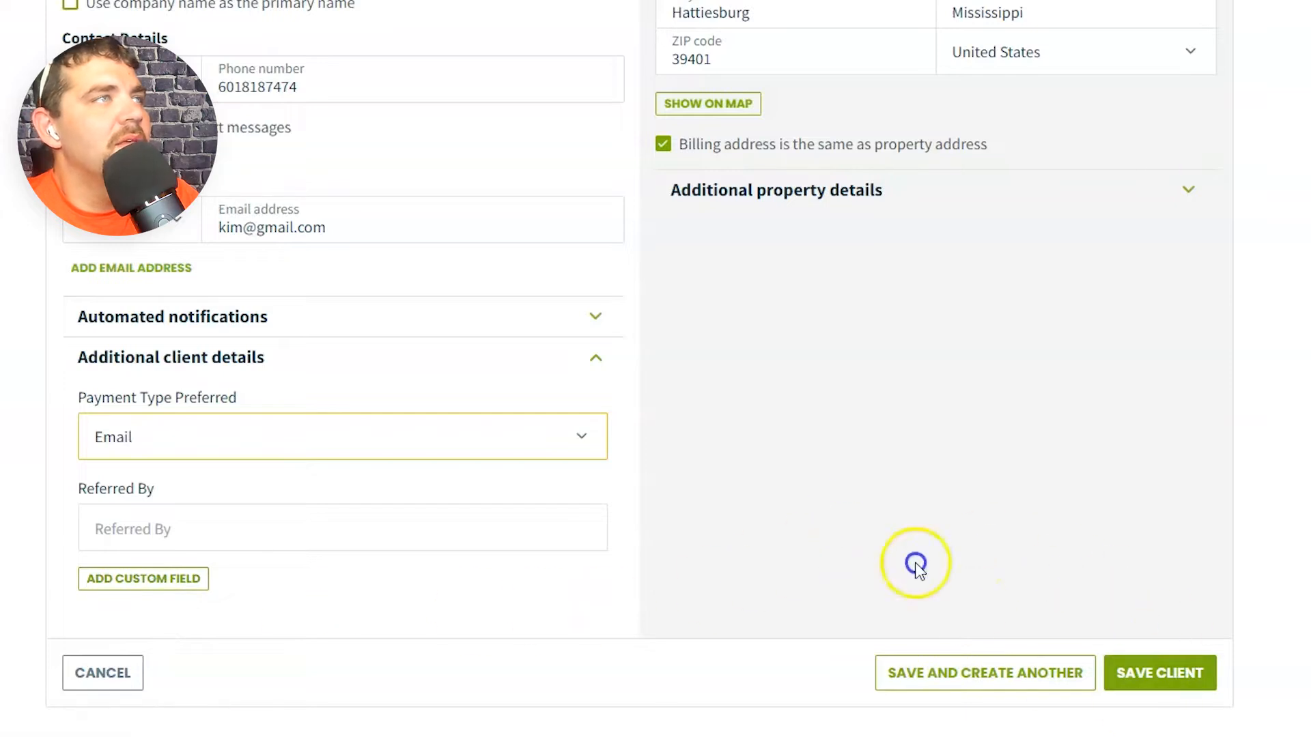
{"action": "scroll", "coordinate": [823, 429], "scroll_direction": "up", "scroll_amount": 3}
{"action": "scroll", "coordinate": [823, 429], "scroll_direction": "down", "scroll_amount": 3}
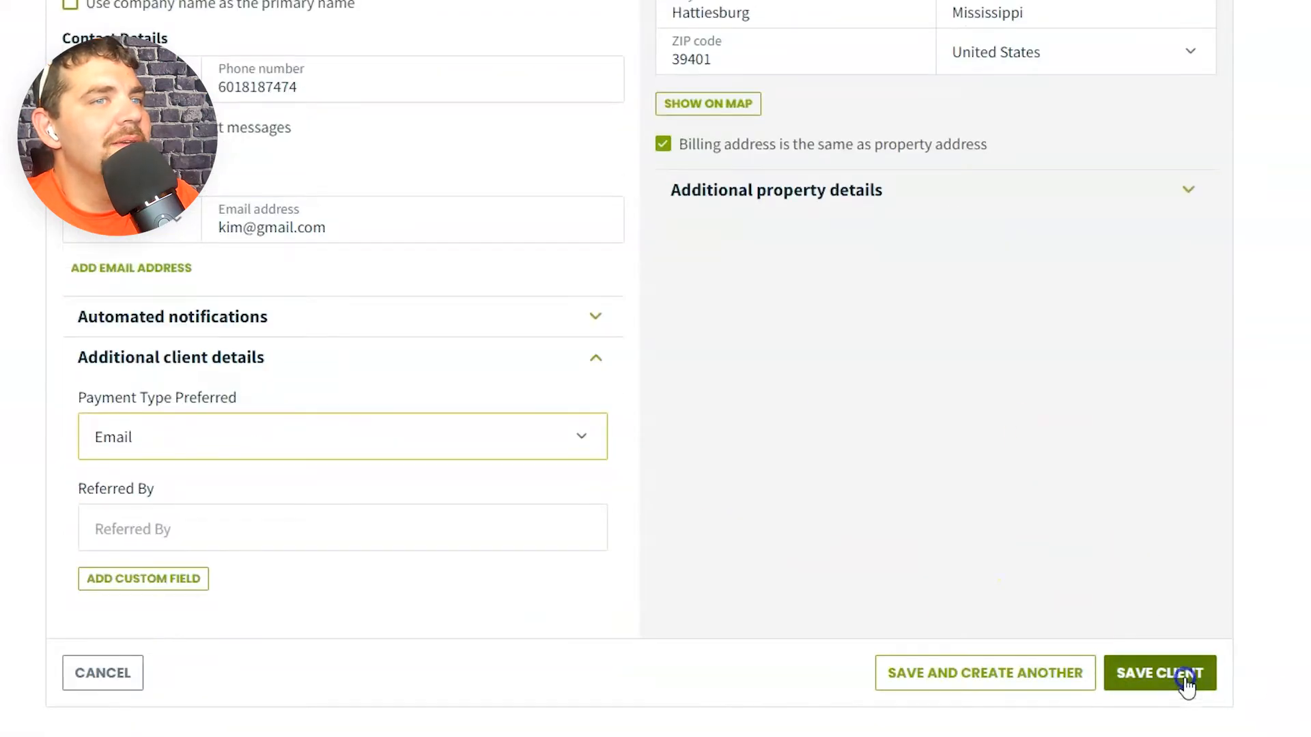
{"action": "left_click", "coordinate": [1186, 676]}
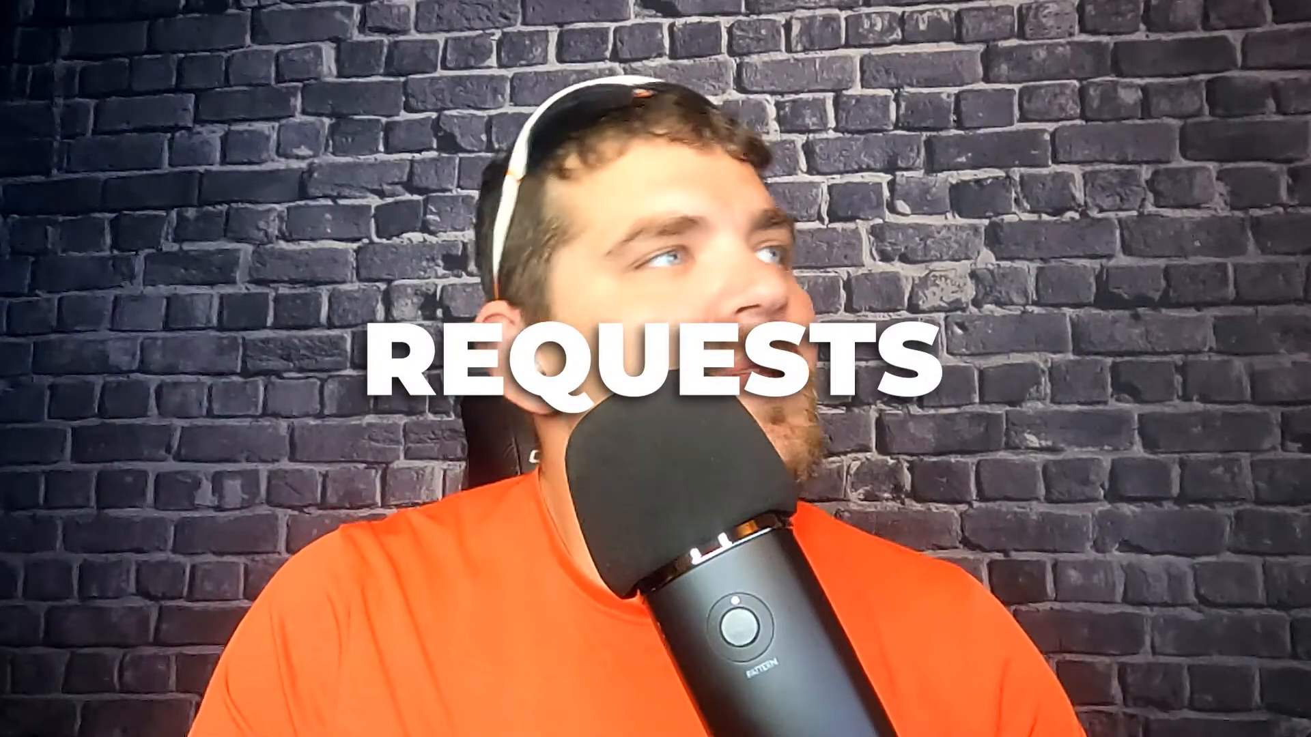
Start a request for the client with Dec 29, 2021 as the best day and Dec 30, 2021 as the alternative
{"action": "left_click", "coordinate": [1234, 175]}
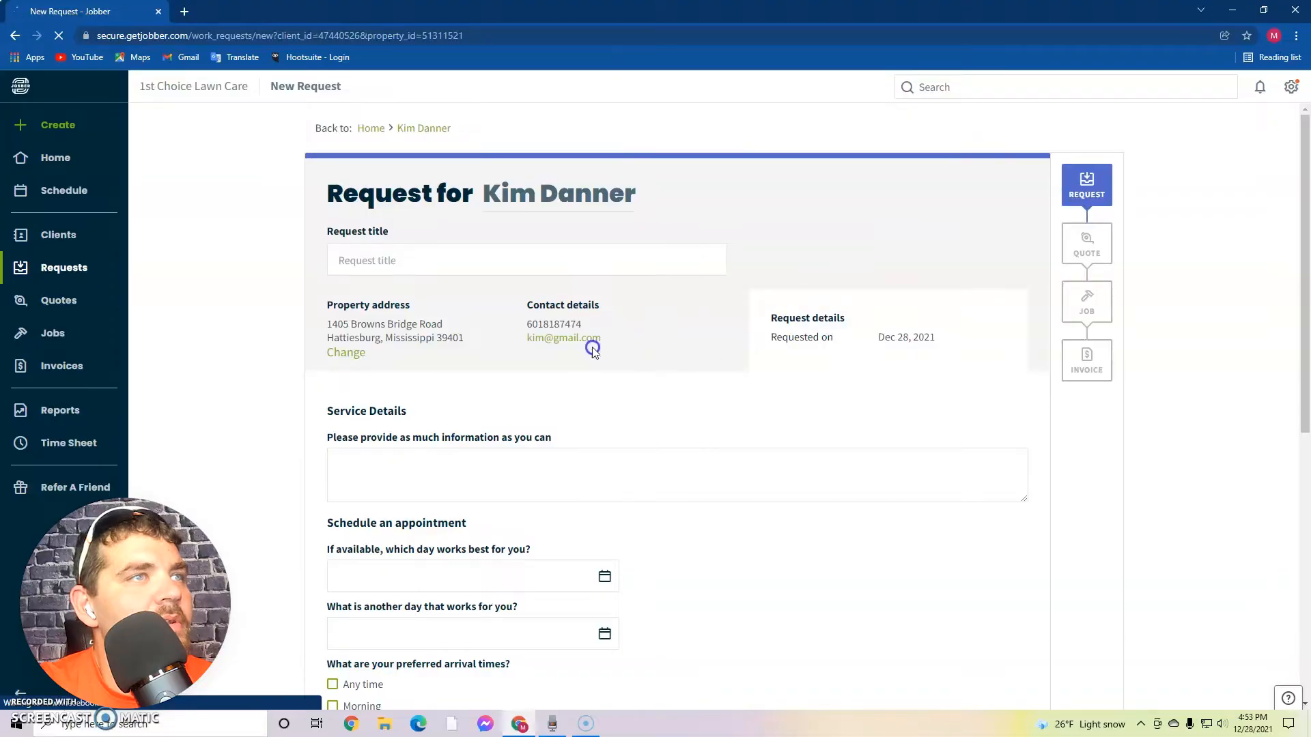
{"action": "scroll", "coordinate": [545, 351], "scroll_direction": "down", "scroll_amount": 4}
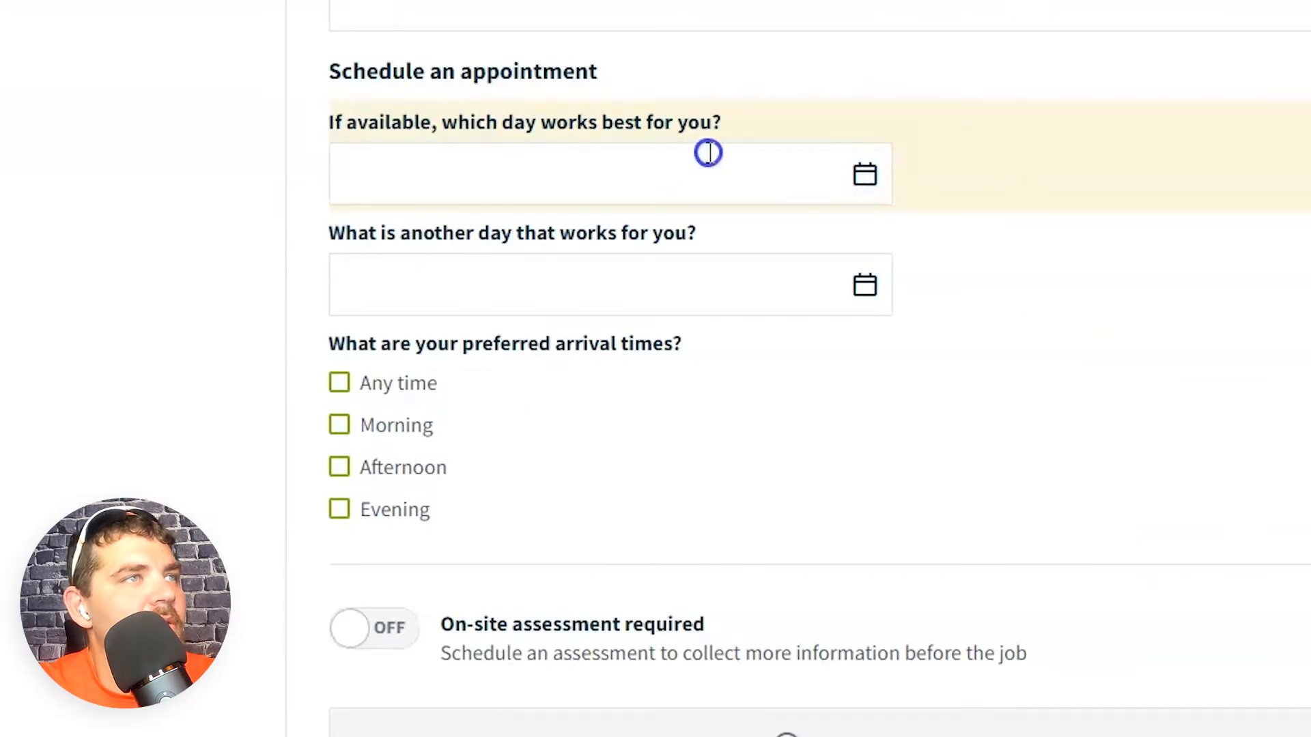
{"action": "left_click", "coordinate": [870, 183]}
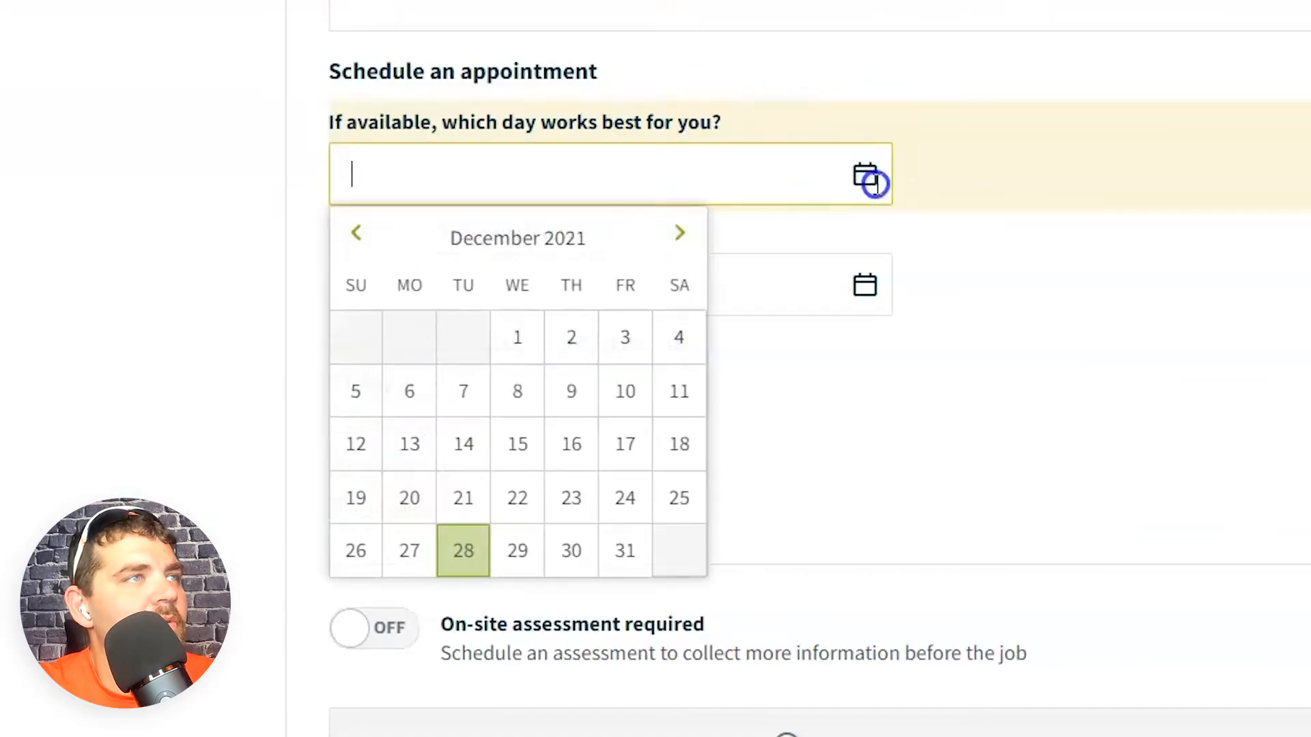
{"action": "left_click", "coordinate": [517, 551]}
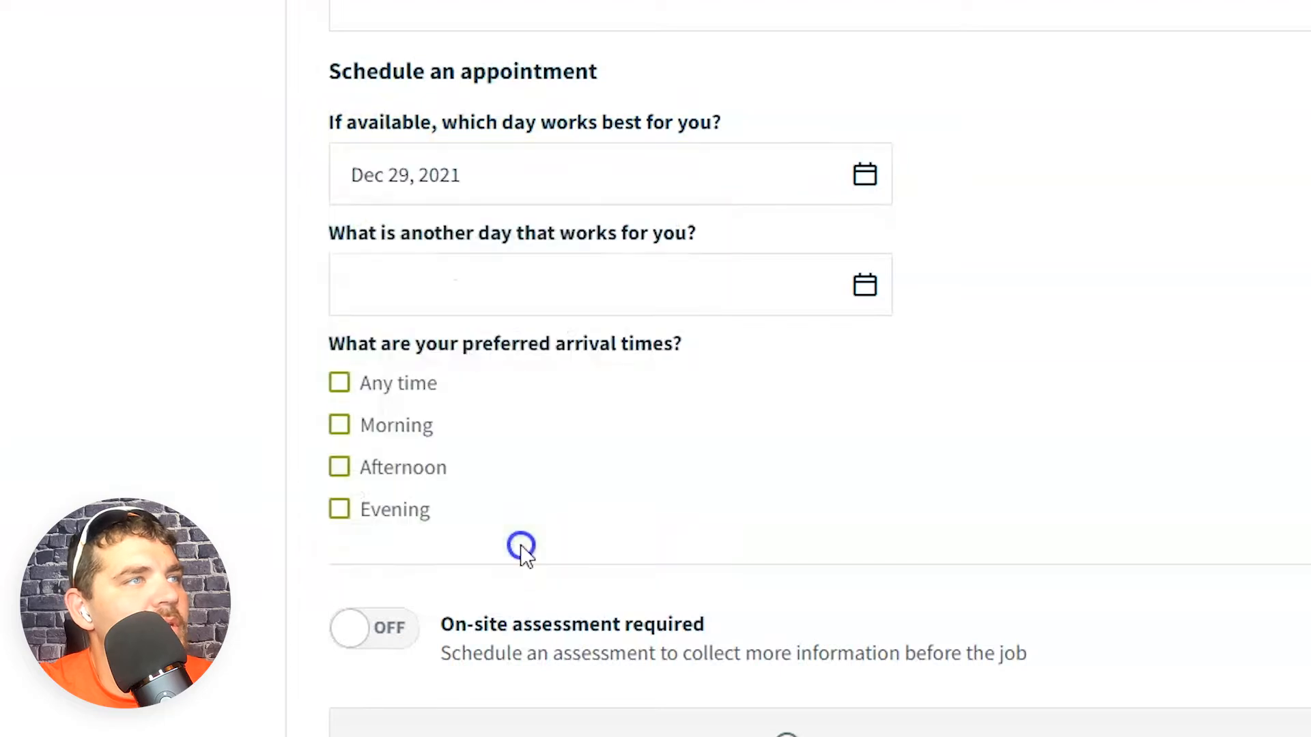
{"action": "left_click", "coordinate": [870, 282]}
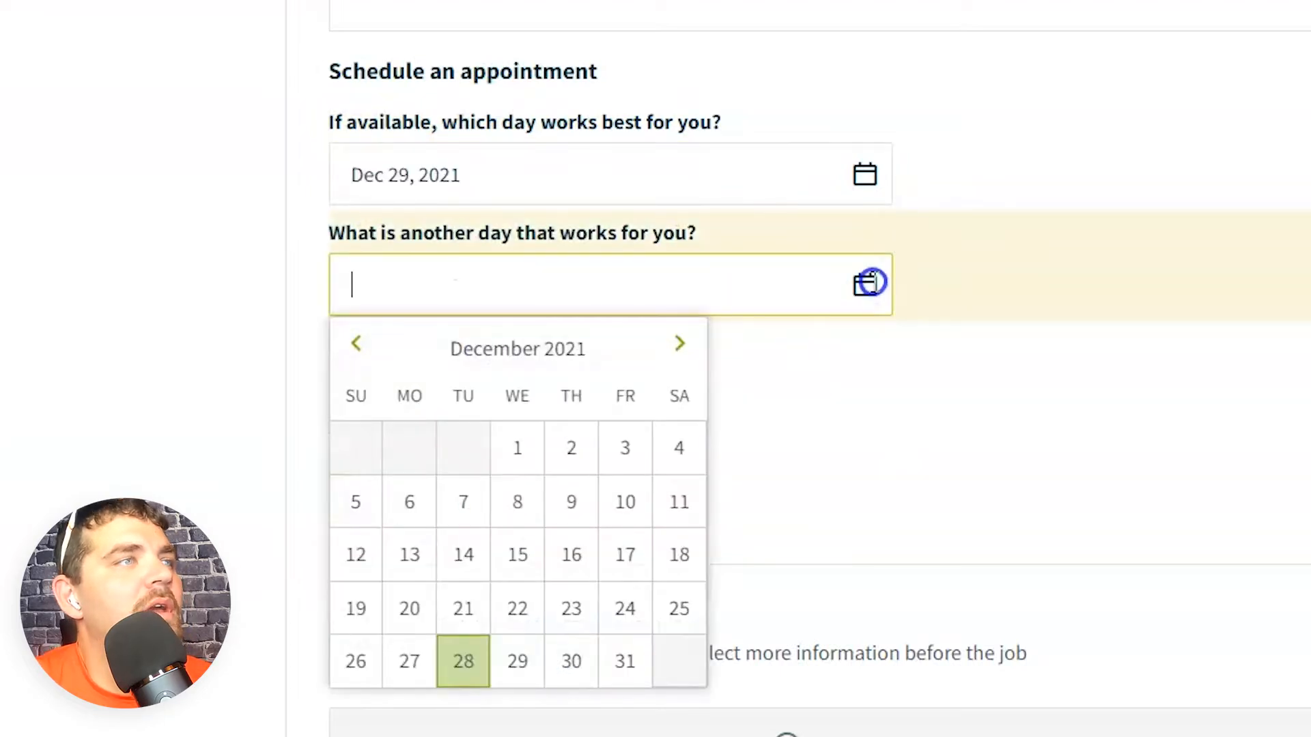
{"action": "left_click", "coordinate": [572, 661]}
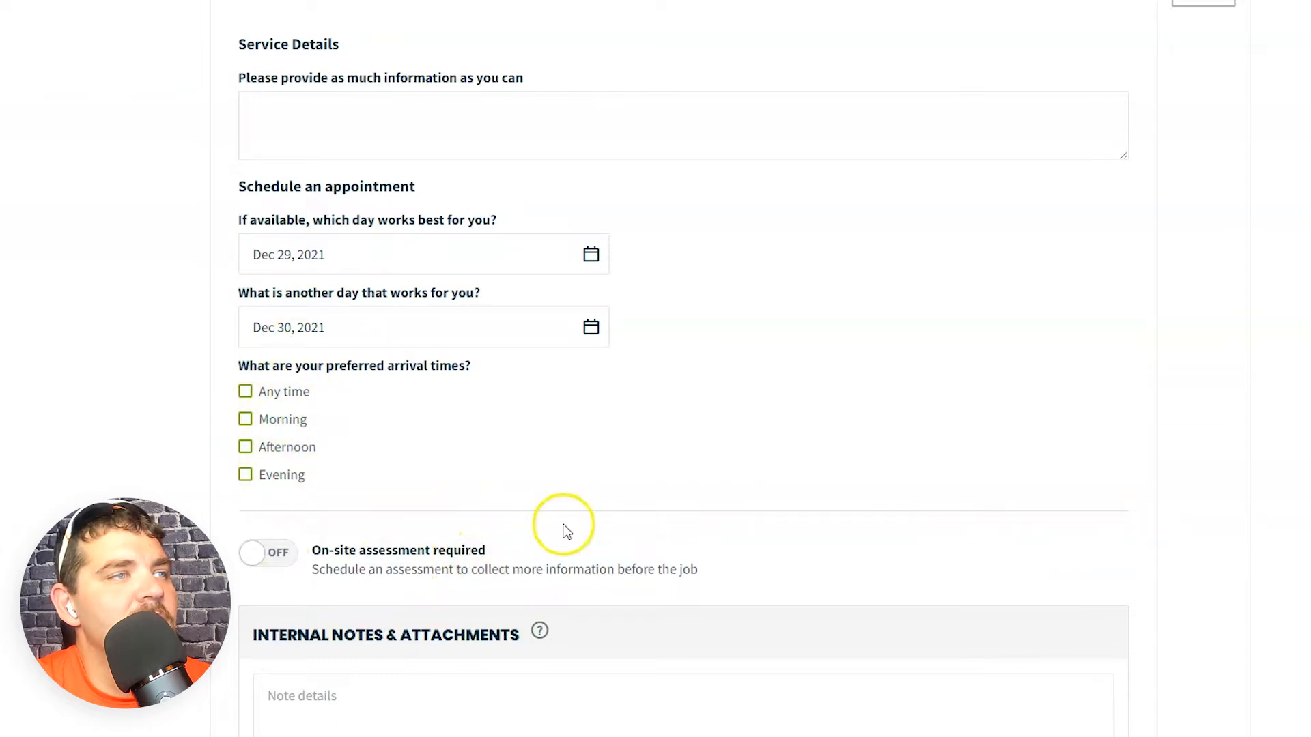
{"action": "scroll", "coordinate": [374, 498], "scroll_direction": "down", "scroll_amount": 4}
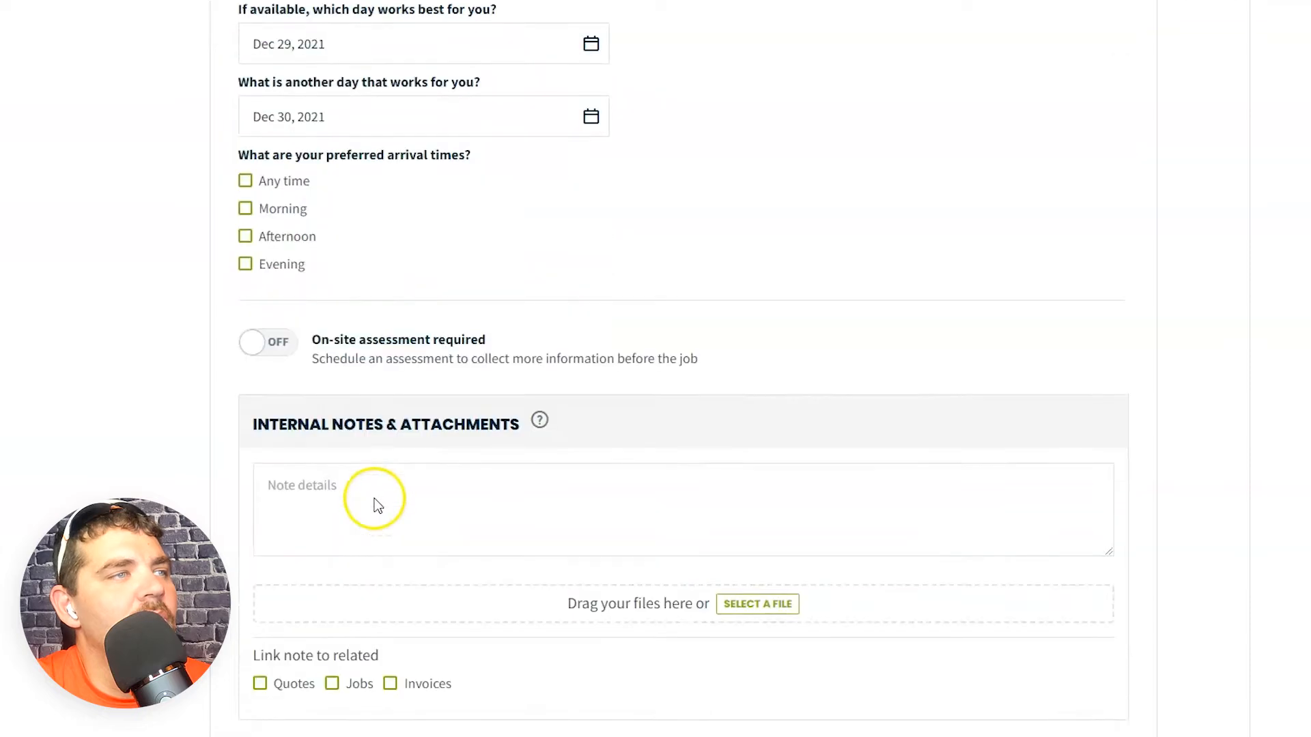
{"action": "left_click", "coordinate": [369, 452]}
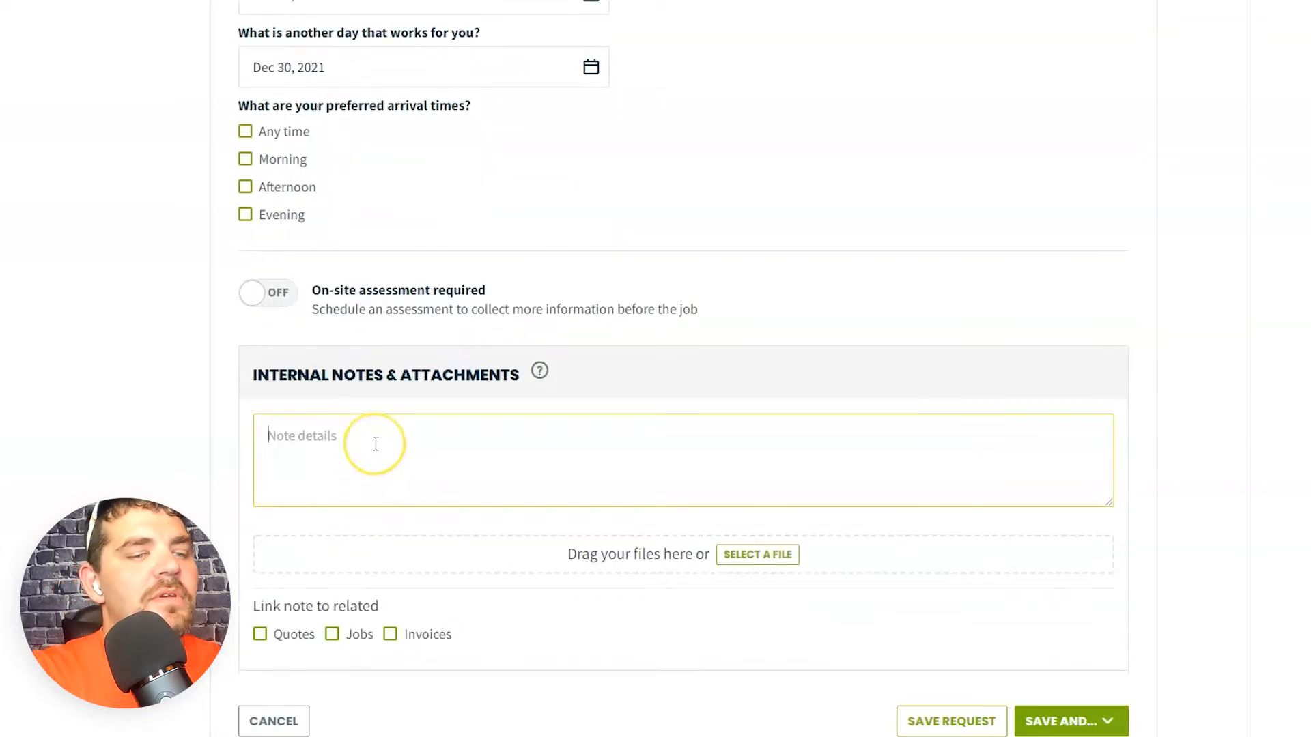
{"action": "type", "text": "bring meauri"}
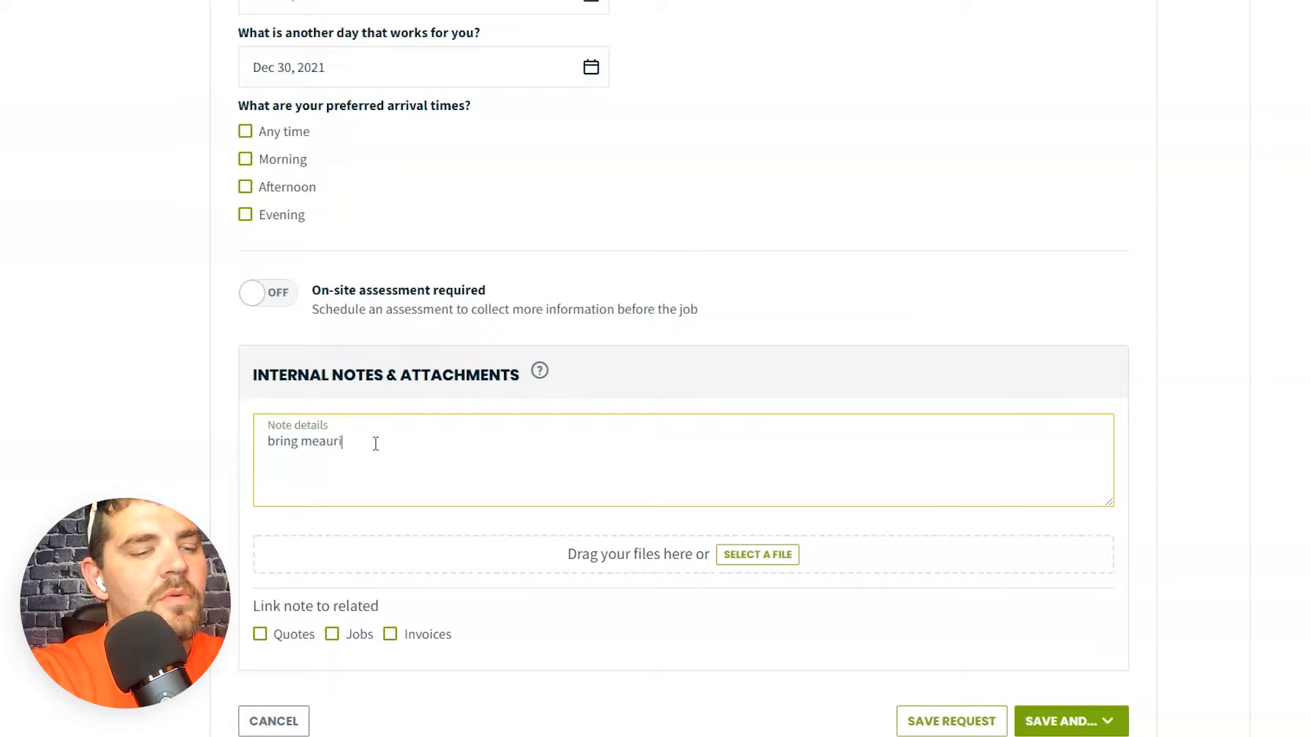
{"action": "left_click_drag", "start_coordinate": [386, 444], "coordinate": [260, 444]}
{"action": "key", "text": "BackSpace"}
{"action": "scroll", "coordinate": [265, 624], "scroll_direction": "down", "scroll_amount": 1}
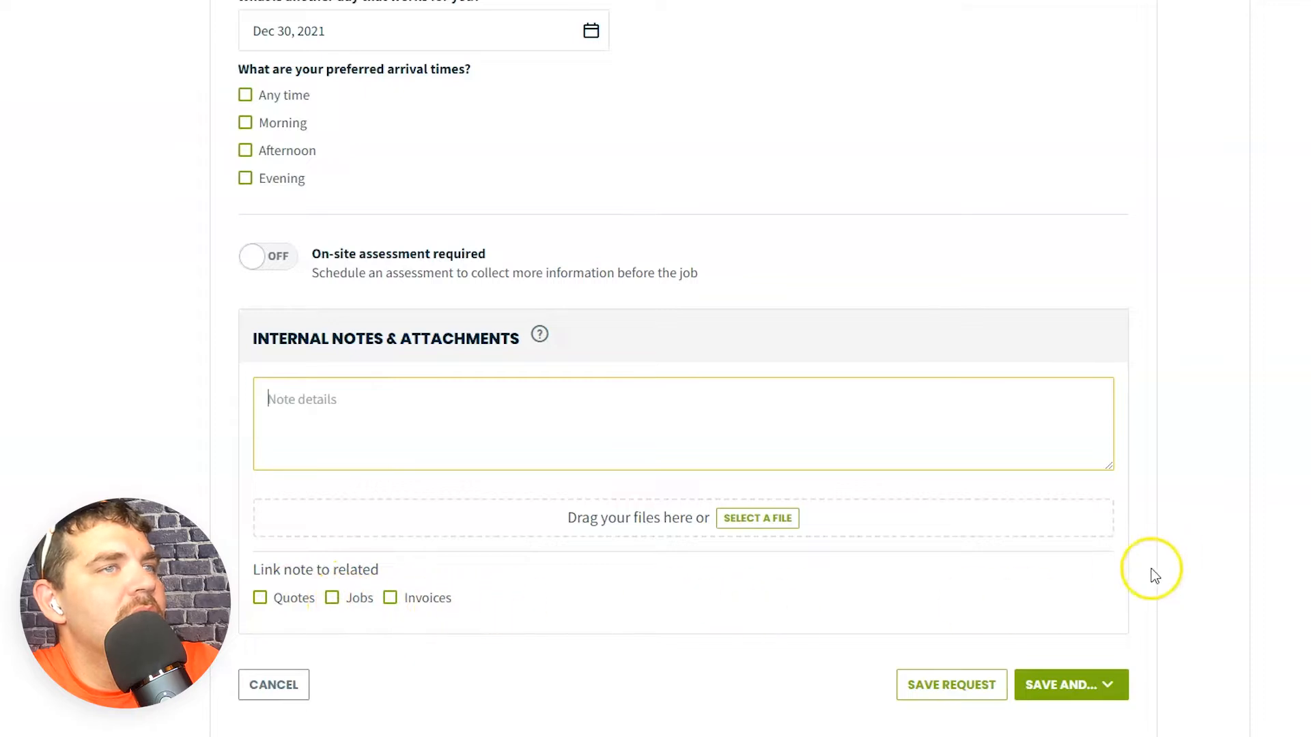
Mark Any time as the preferred arrival time on the request
{"action": "scroll", "coordinate": [190, 419], "scroll_direction": "up", "scroll_amount": 10}
{"action": "scroll", "coordinate": [190, 419], "scroll_direction": "down", "scroll_amount": 1}
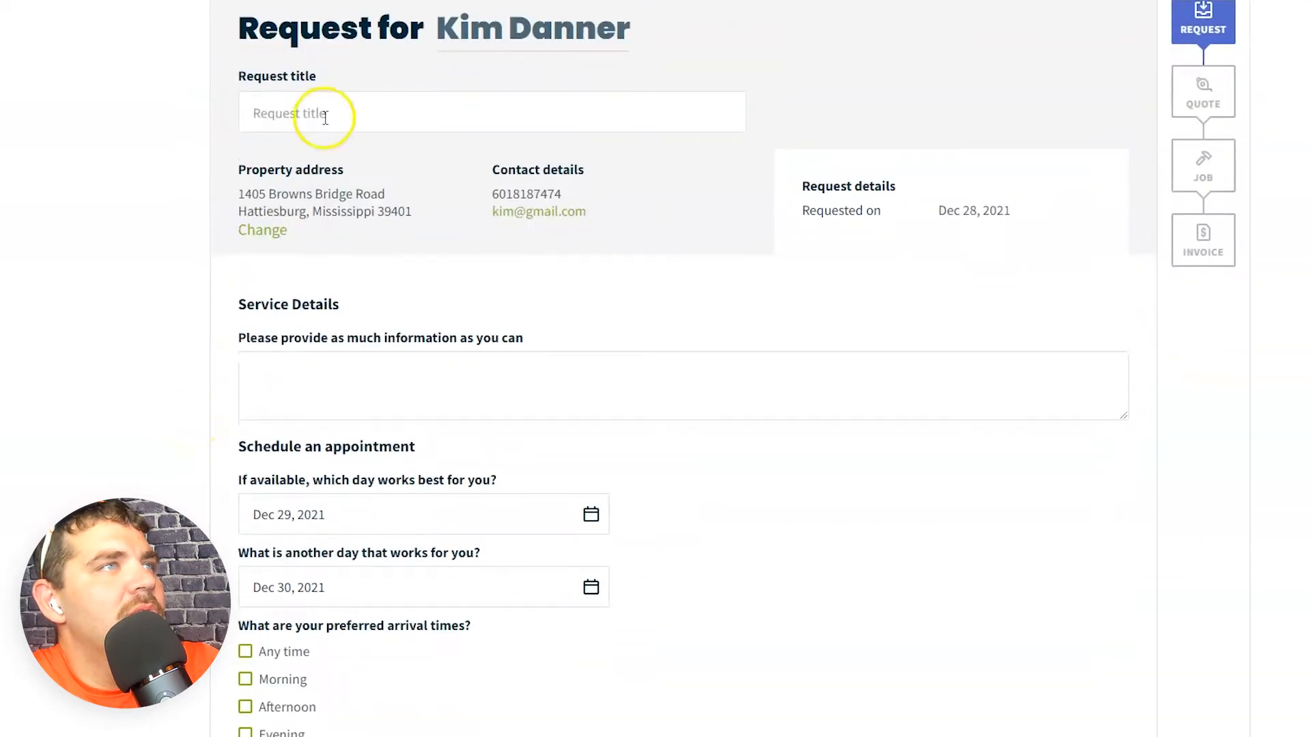
{"action": "scroll", "coordinate": [478, 226], "scroll_direction": "down", "scroll_amount": 5}
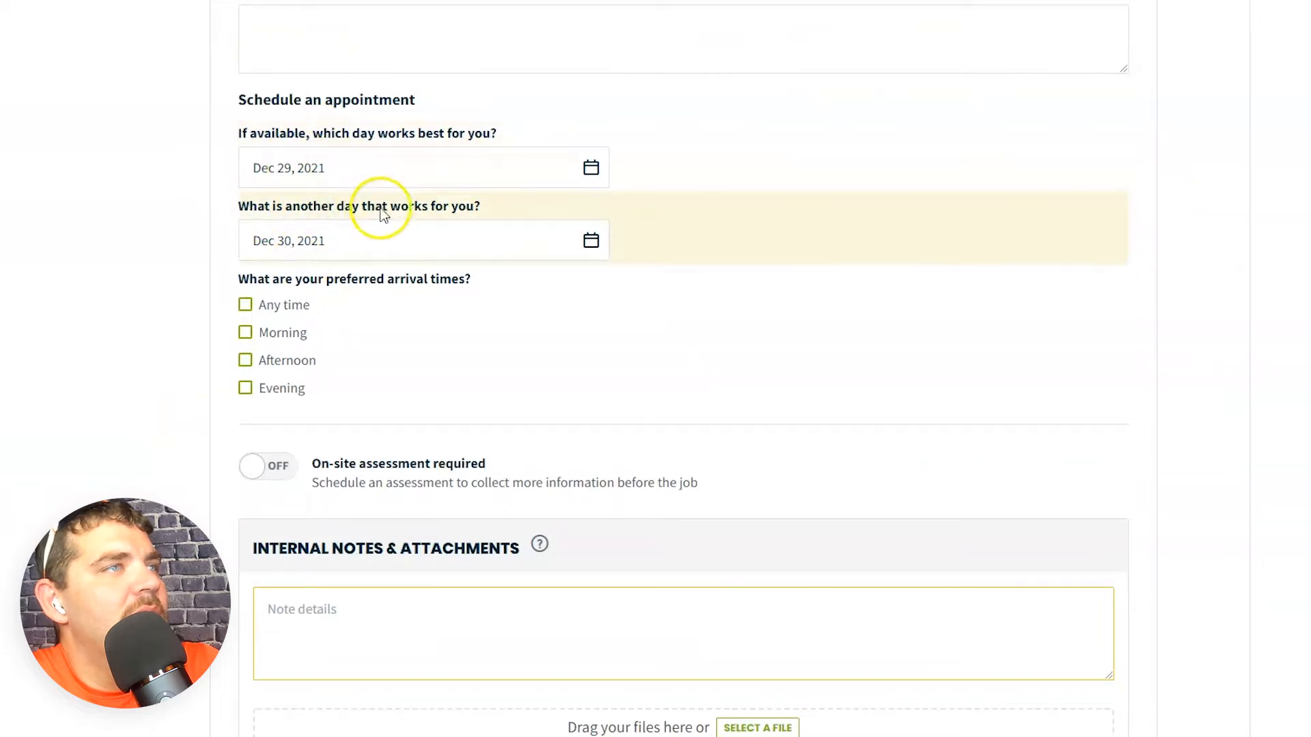
{"action": "scroll", "coordinate": [375, 219], "scroll_direction": "down", "scroll_amount": 2}
{"action": "left_click", "coordinate": [245, 130]}
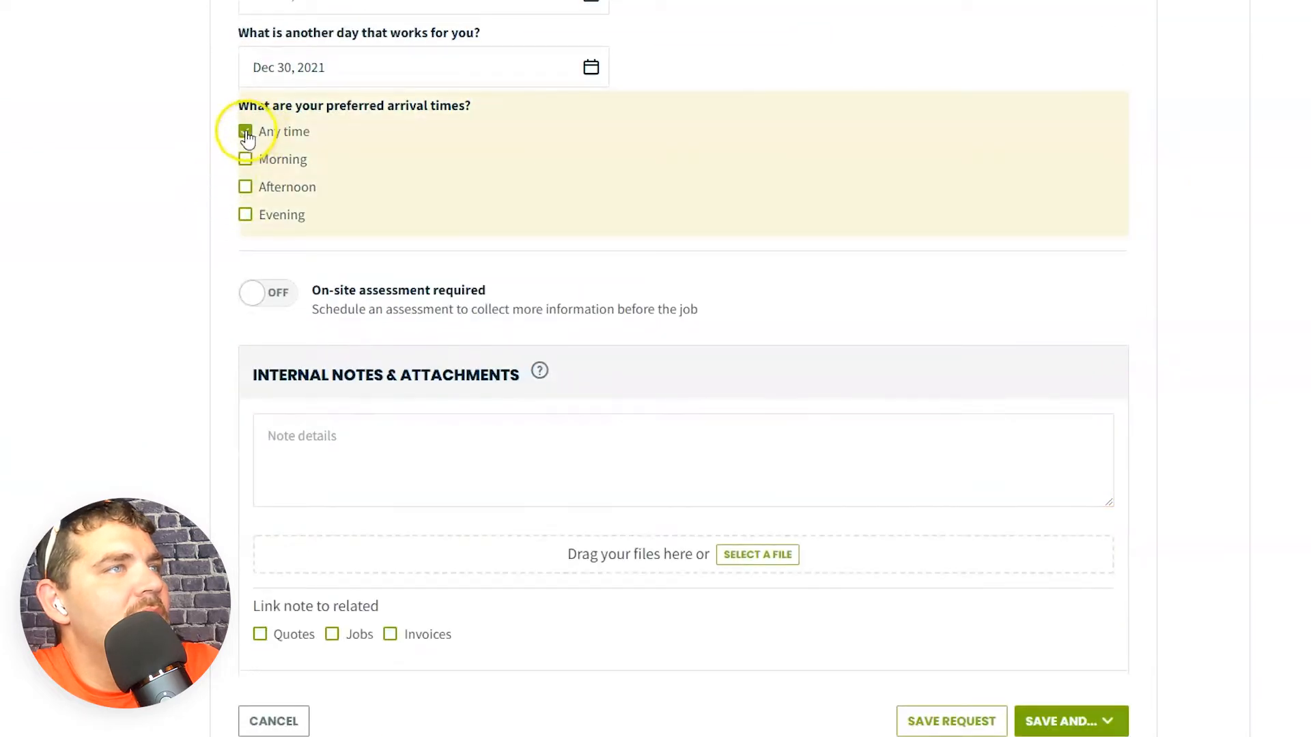
Add the internal note "mean on phone" to the request and save the request without converting it
{"action": "scroll", "coordinate": [506, 299], "scroll_direction": "down", "scroll_amount": 1}
{"action": "left_click", "coordinate": [371, 418]}
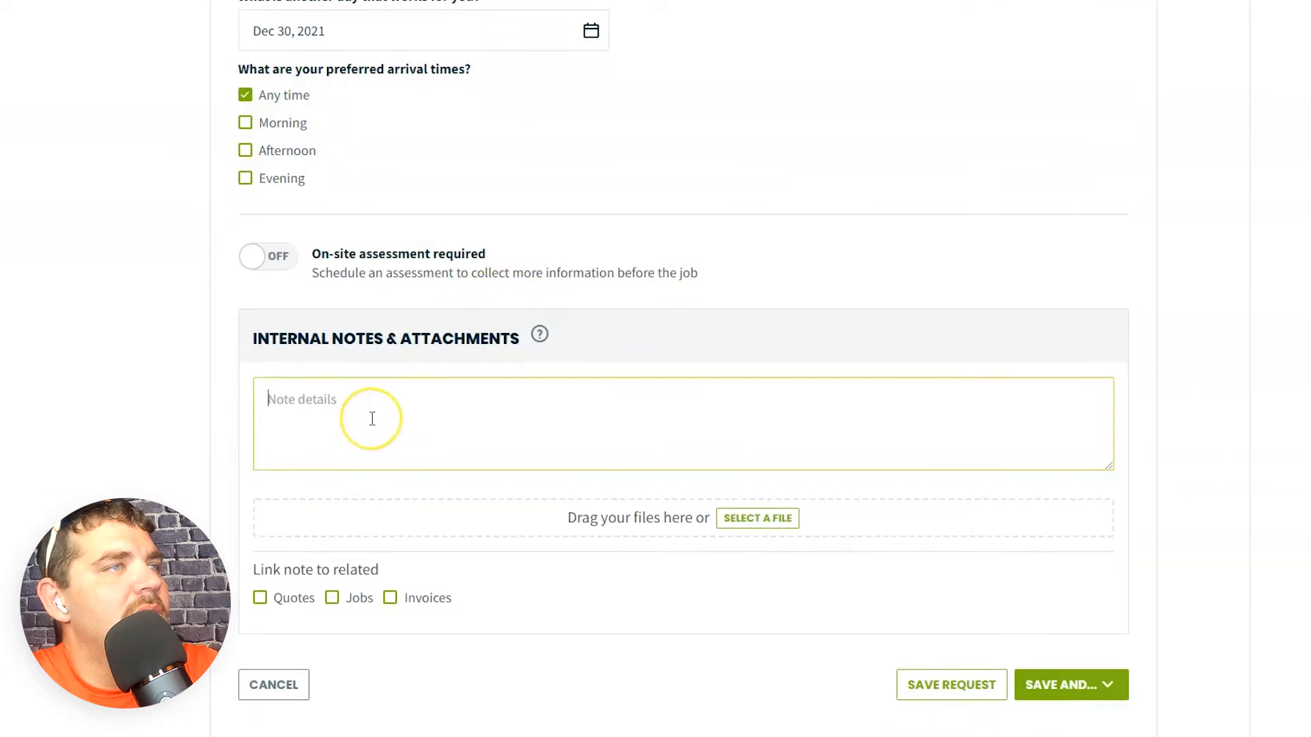
{"action": "type", "text": "mean on phone"}
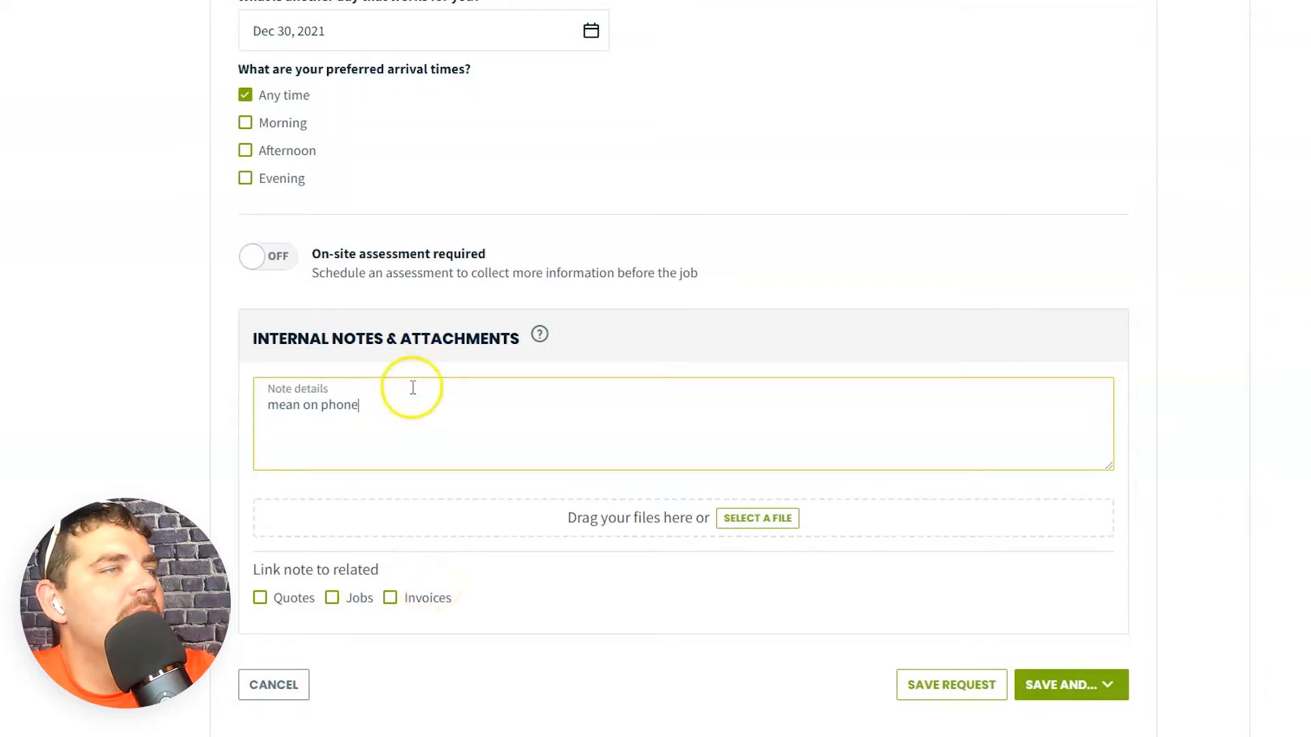
{"action": "left_click", "coordinate": [1086, 694]}
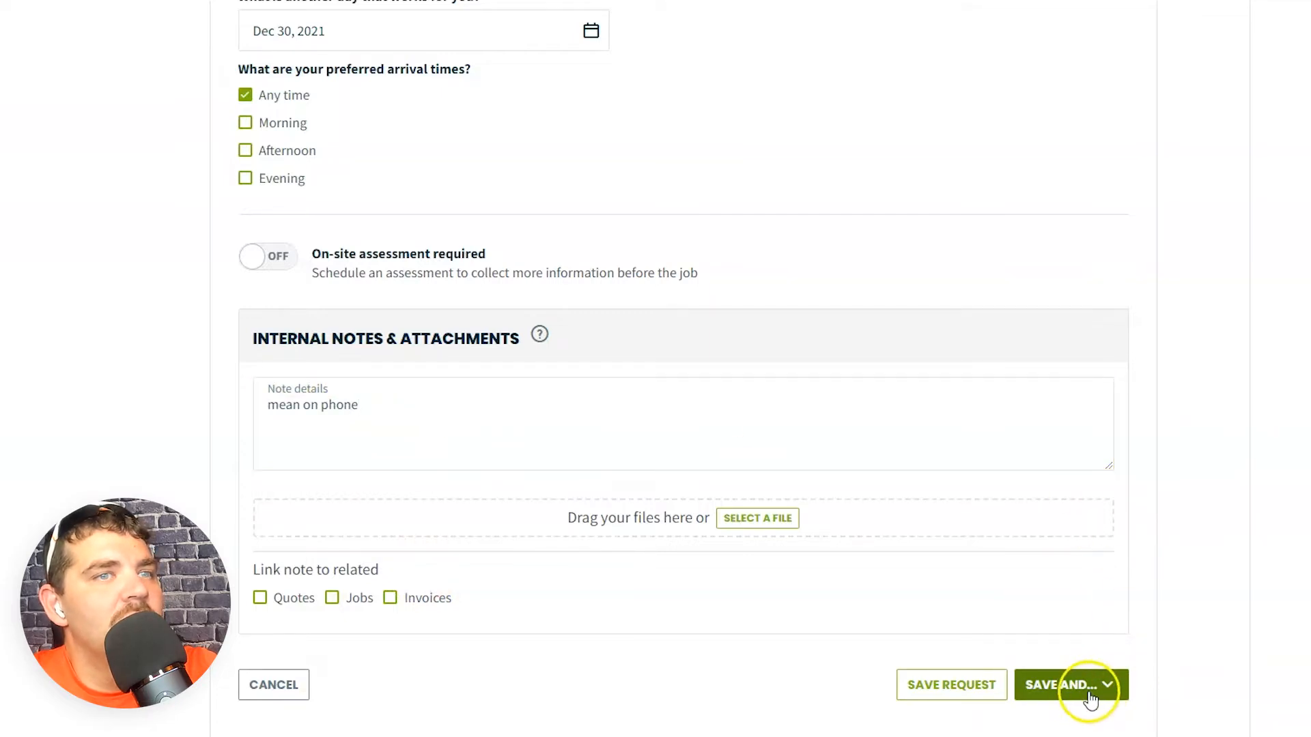
{"action": "left_click", "coordinate": [1087, 695]}
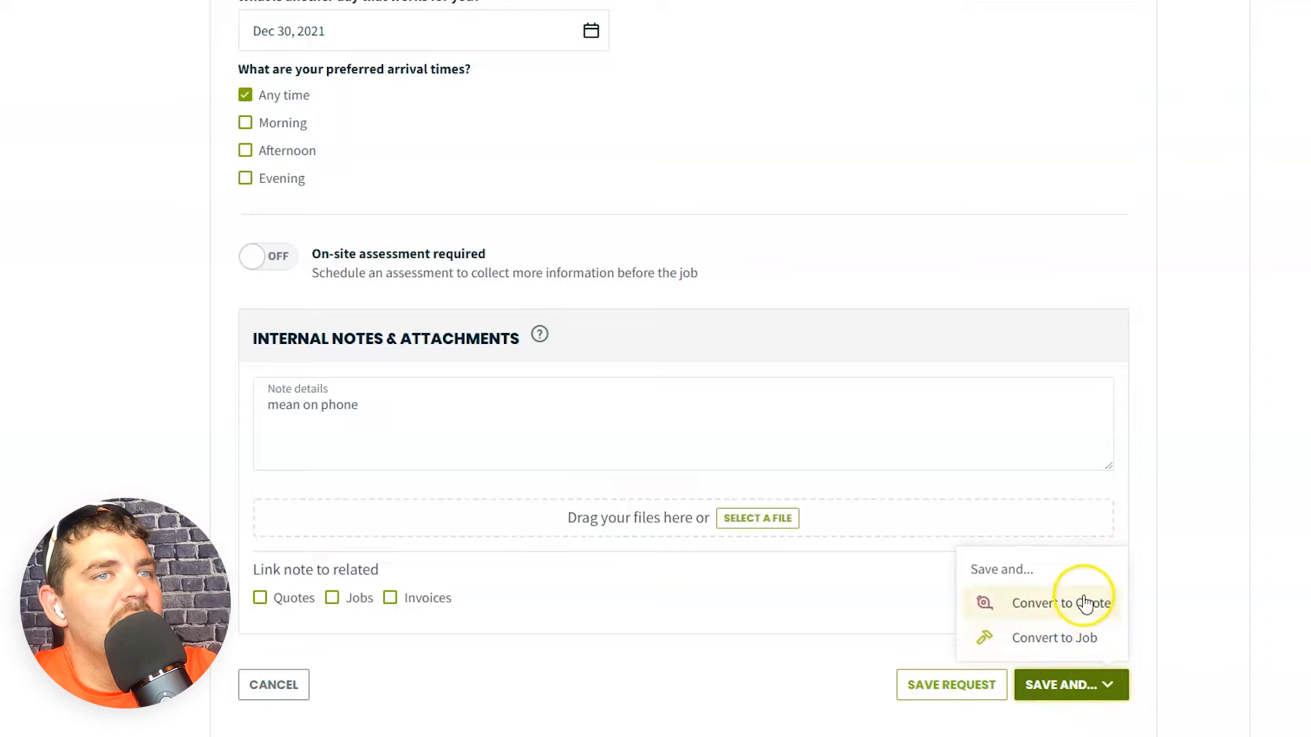
{"action": "left_click", "coordinate": [962, 690]}
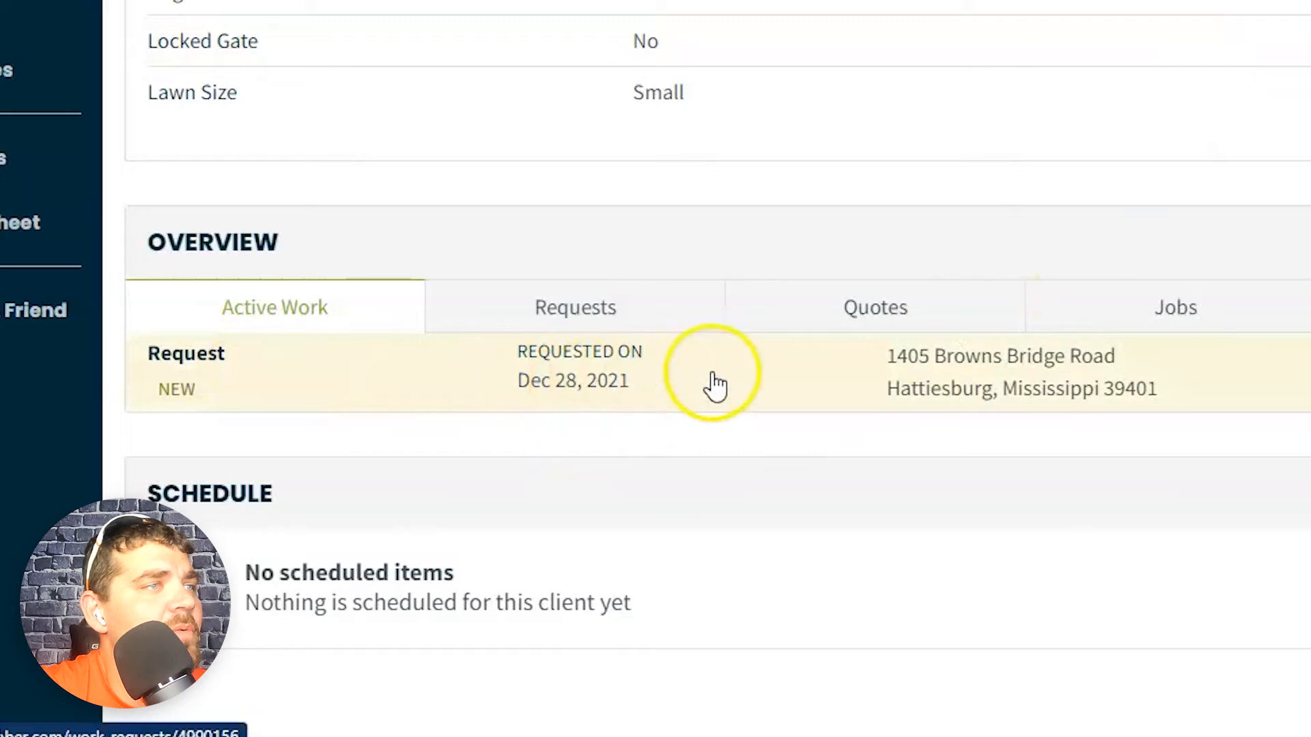
Open the new request from the client's active work overview and review its appointment details and internal notes
{"action": "left_click", "coordinate": [1008, 391]}
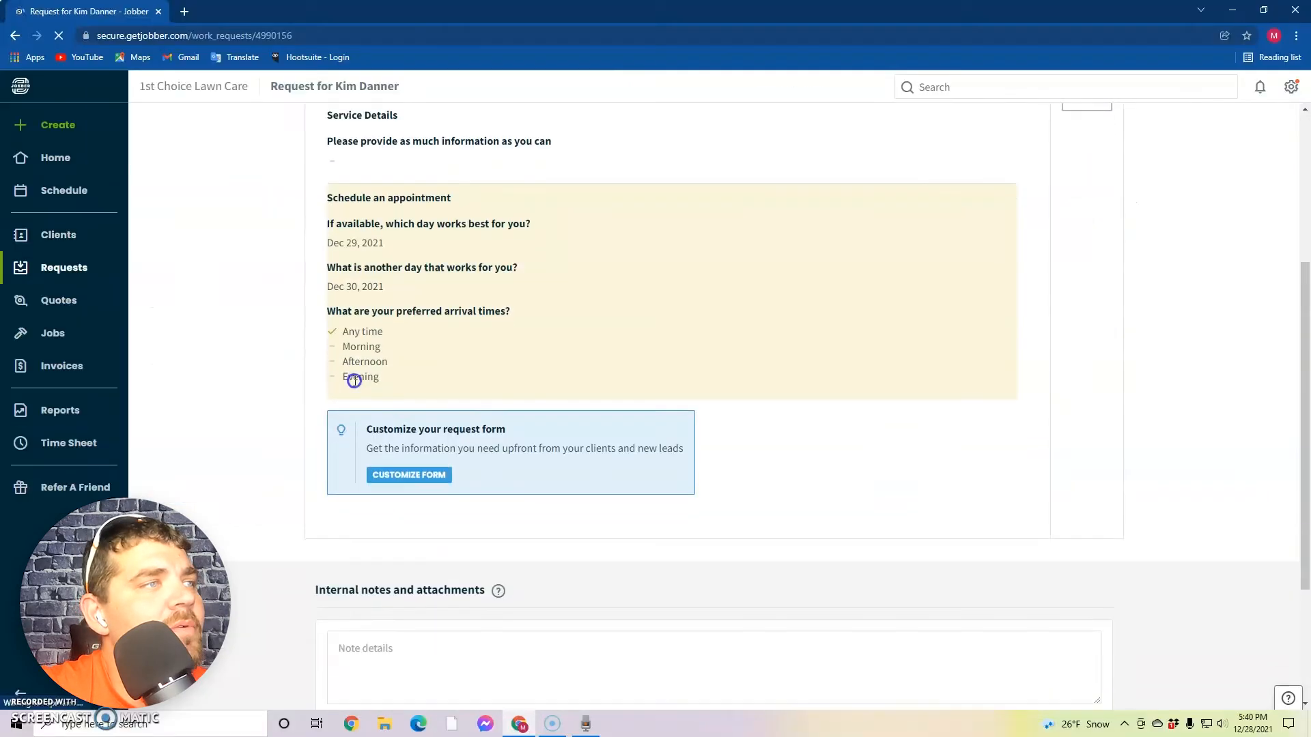
{"action": "scroll", "coordinate": [400, 366], "scroll_direction": "down", "scroll_amount": 3}
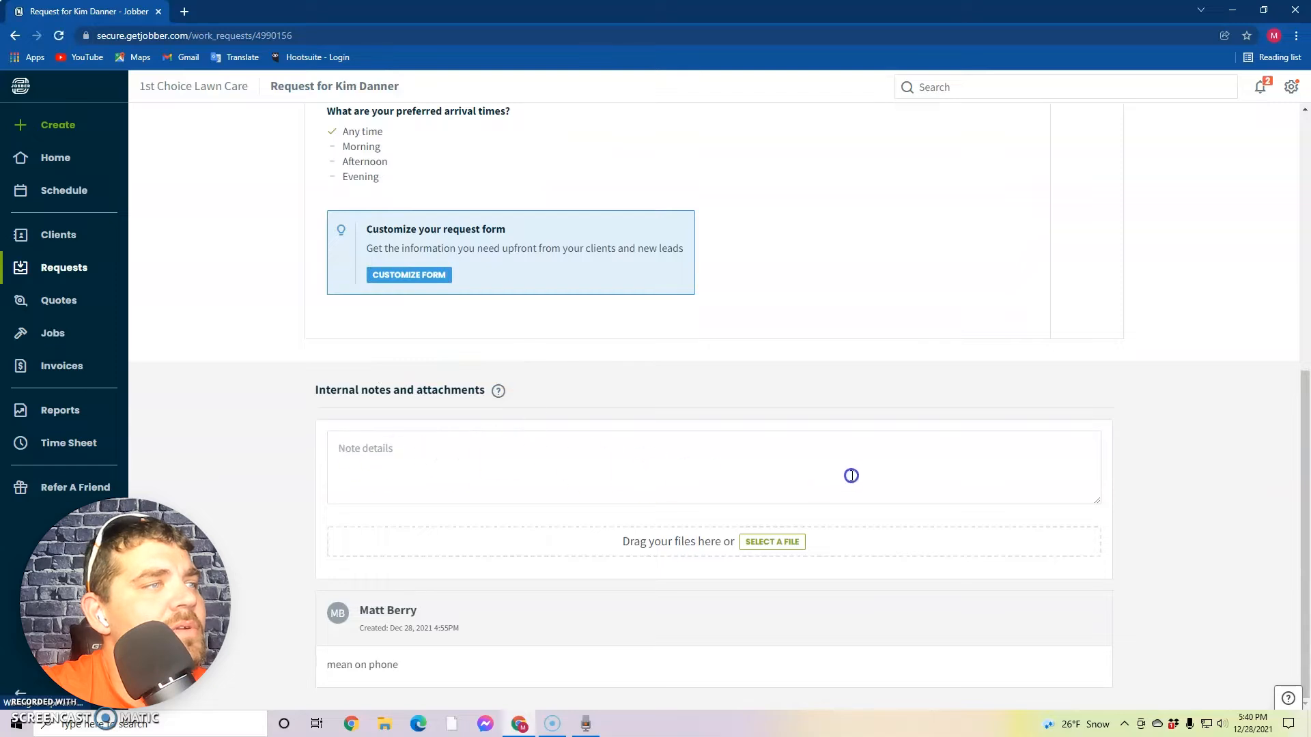
{"action": "scroll", "coordinate": [850, 476], "scroll_direction": "up", "scroll_amount": 7}
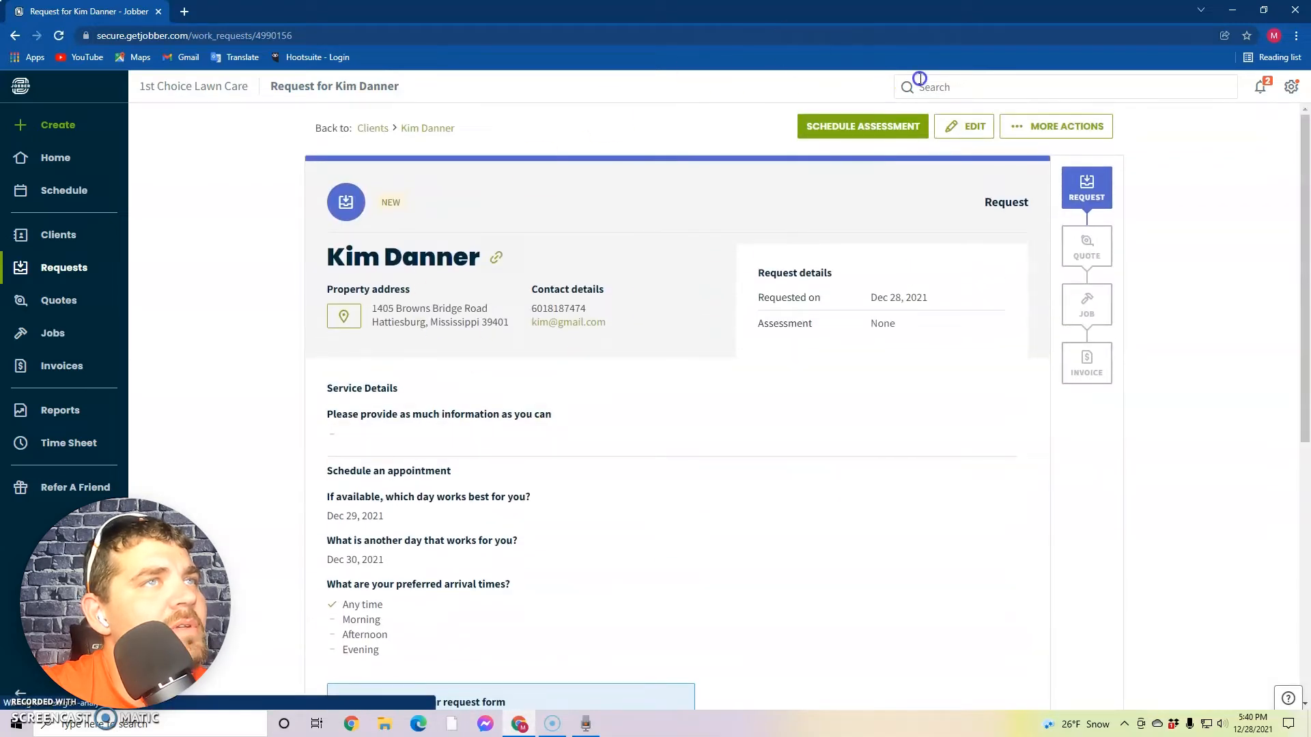
{"action": "left_click", "coordinate": [912, 225]}
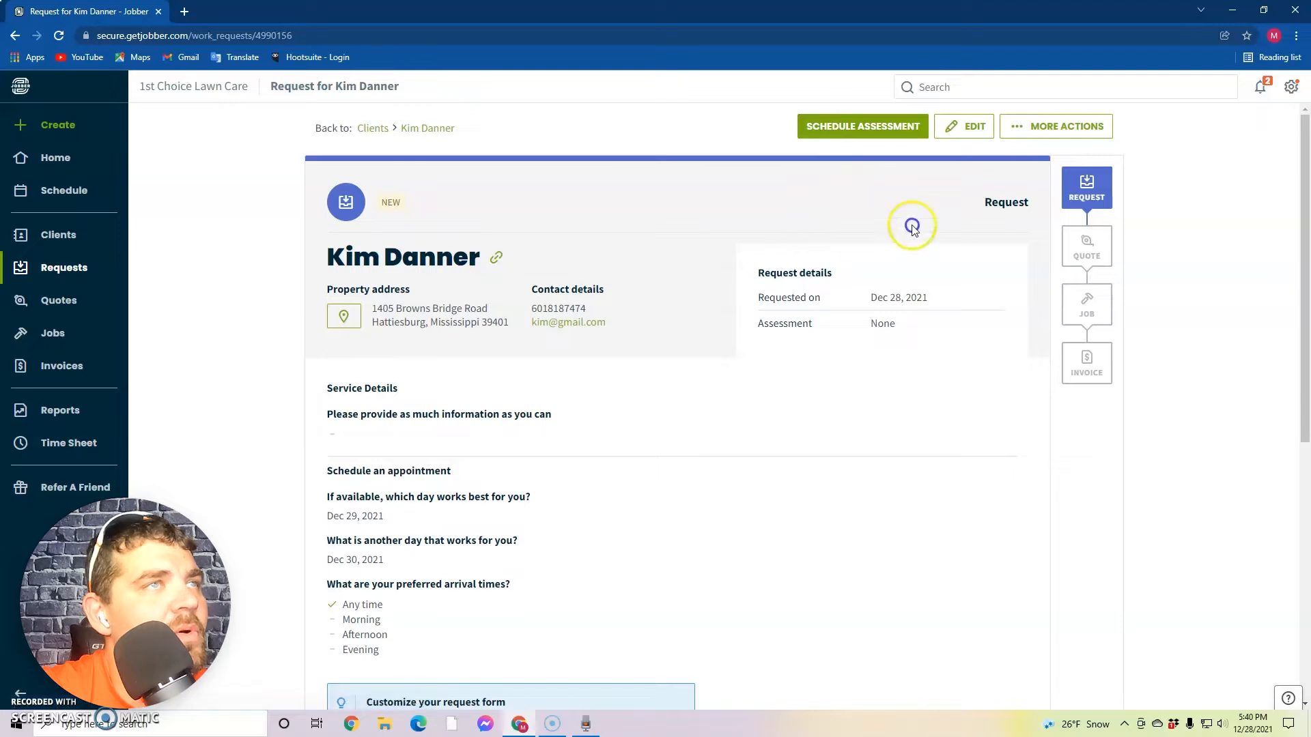
Convert the request to a quote and look over the new quote form
{"action": "left_click", "coordinate": [1055, 129]}
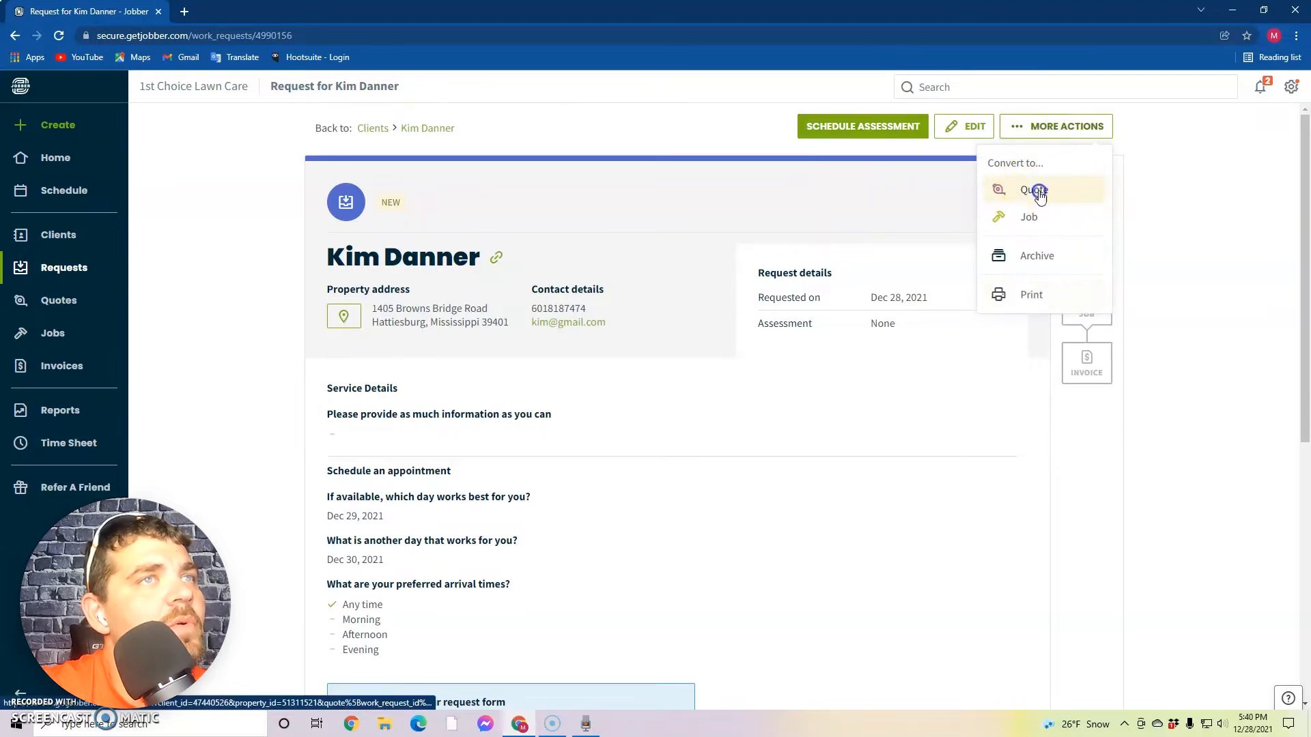
{"action": "left_click", "coordinate": [1036, 191]}
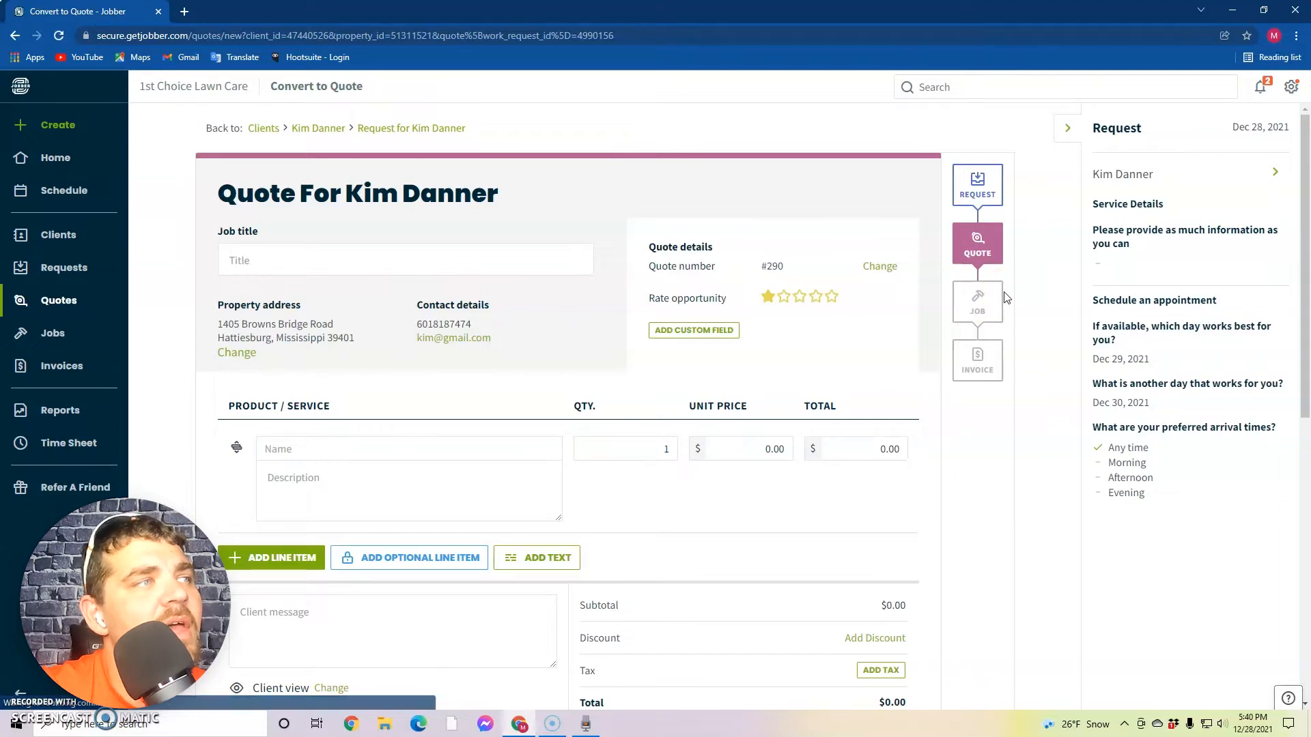
{"action": "scroll", "coordinate": [877, 260], "scroll_direction": "down", "scroll_amount": 2}
{"action": "left_click", "coordinate": [822, 252]}
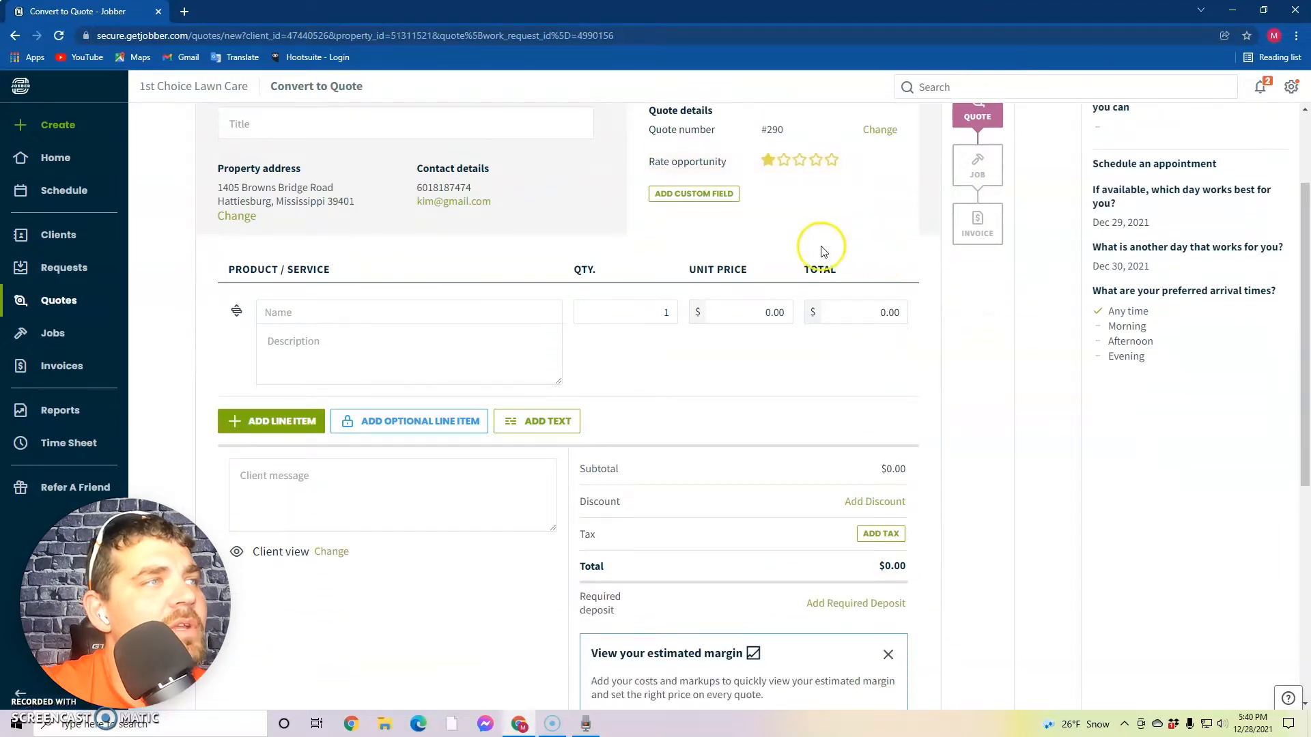
Add the Mow Lawn service as the quote's line item with a unit price of $50.00
{"action": "scroll", "coordinate": [683, 247], "scroll_direction": "up", "scroll_amount": 1}
{"action": "scroll", "coordinate": [614, 328], "scroll_direction": "down", "scroll_amount": 1}
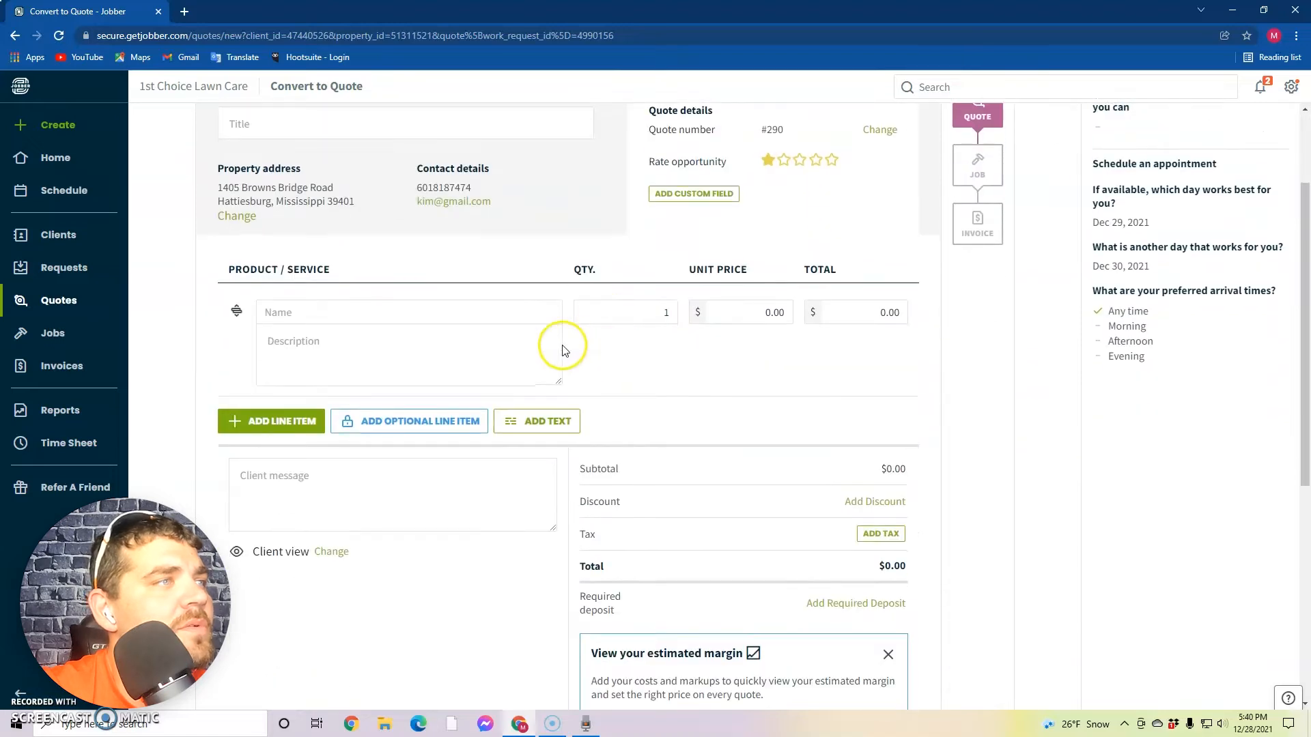
{"action": "scroll", "coordinate": [563, 348], "scroll_direction": "up", "scroll_amount": 1}
{"action": "left_click", "coordinate": [286, 381]}
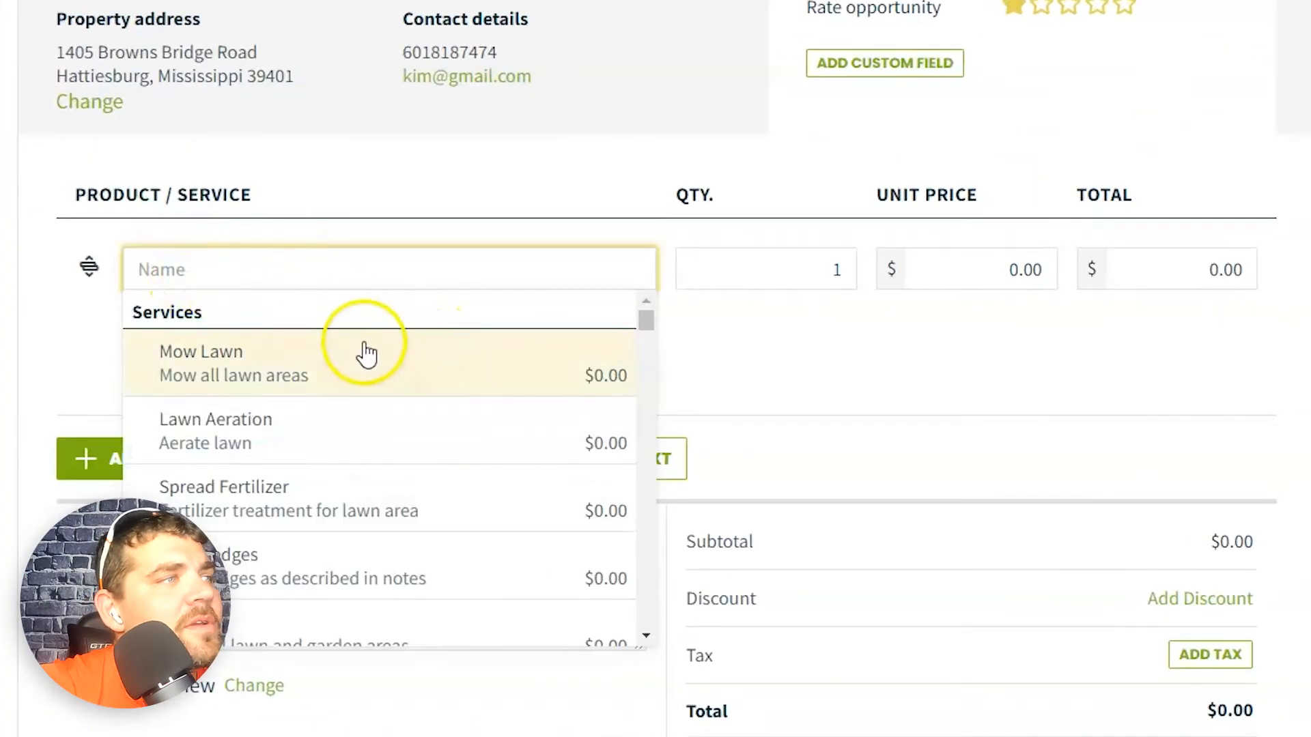
{"action": "scroll", "coordinate": [322, 521], "scroll_direction": "down", "scroll_amount": 5}
{"action": "scroll", "coordinate": [280, 489], "scroll_direction": "up", "scroll_amount": 5}
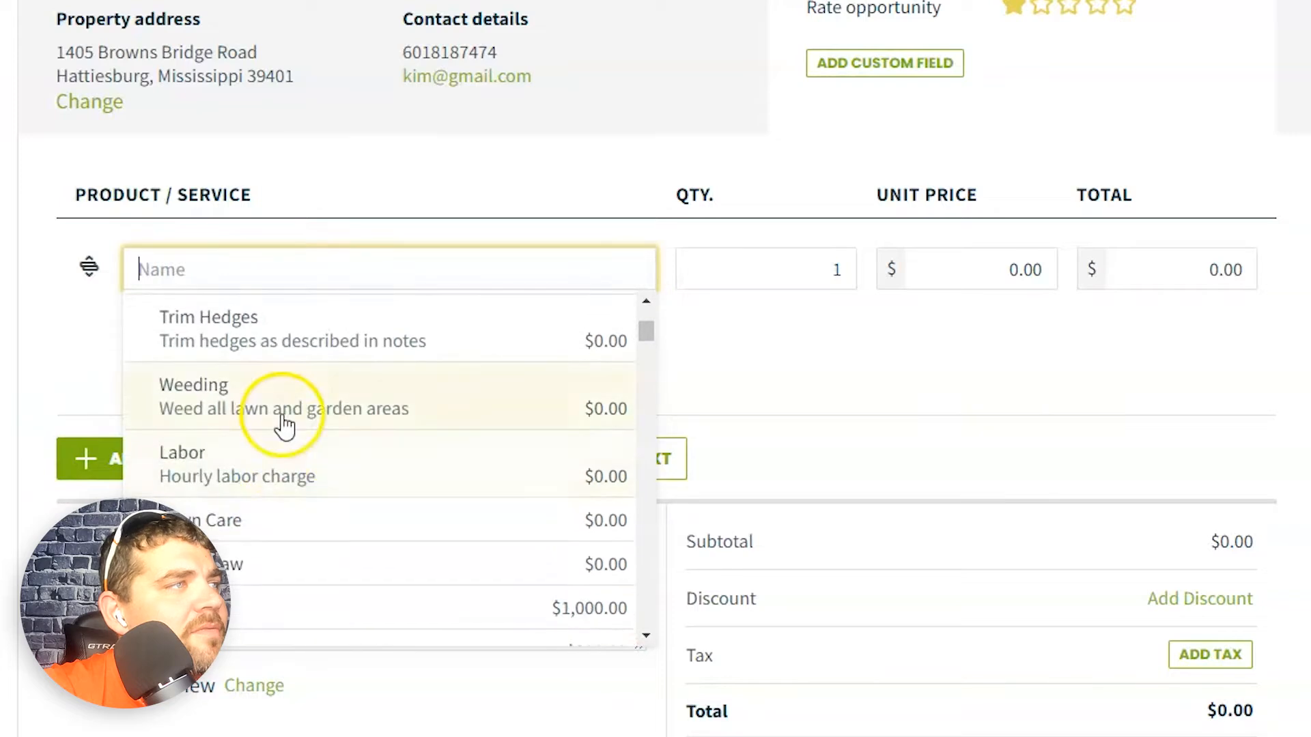
{"action": "left_click", "coordinate": [199, 269]}
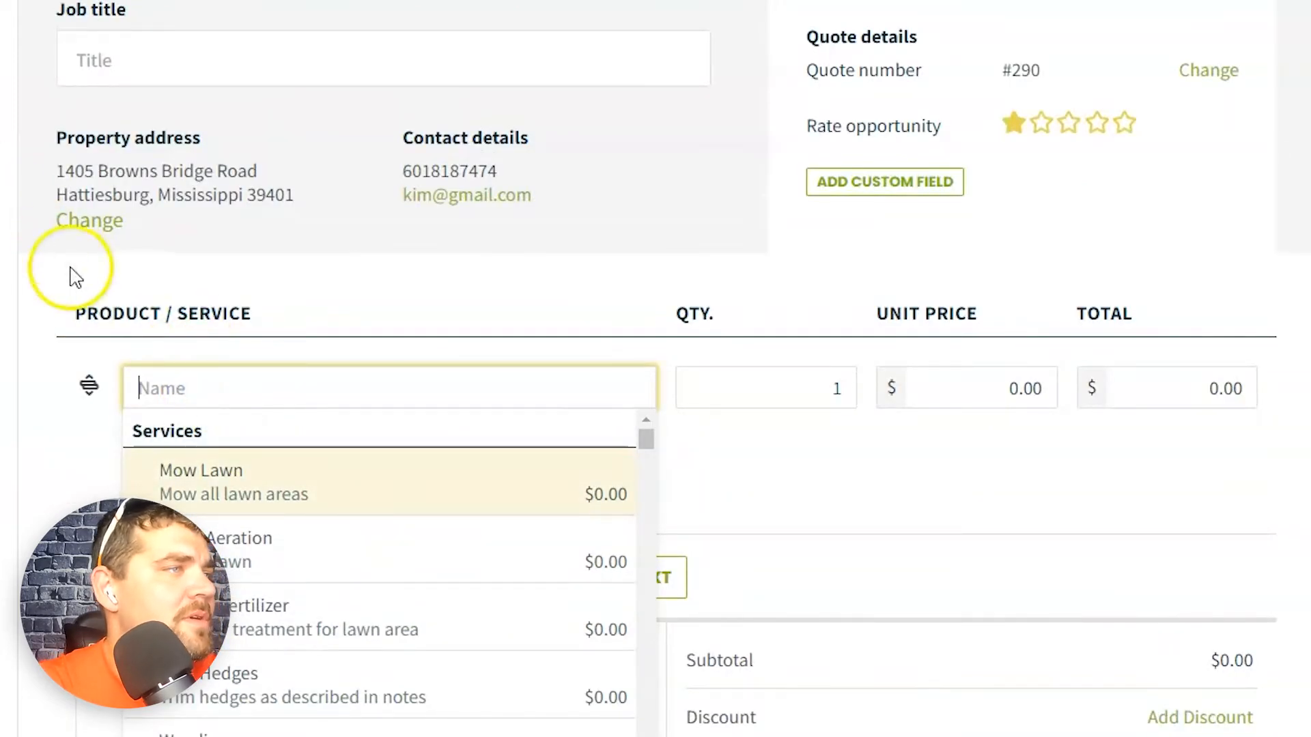
{"action": "left_click", "coordinate": [214, 477]}
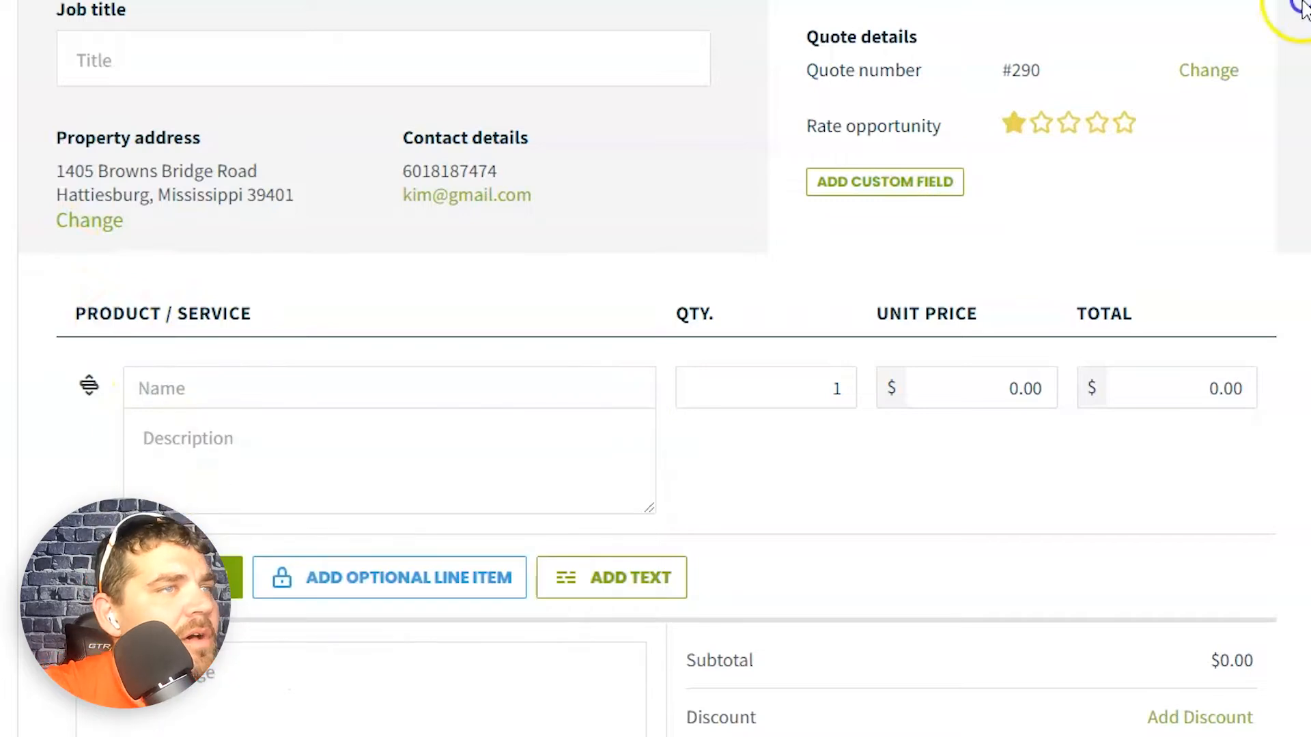
{"action": "left_click", "coordinate": [1006, 394]}
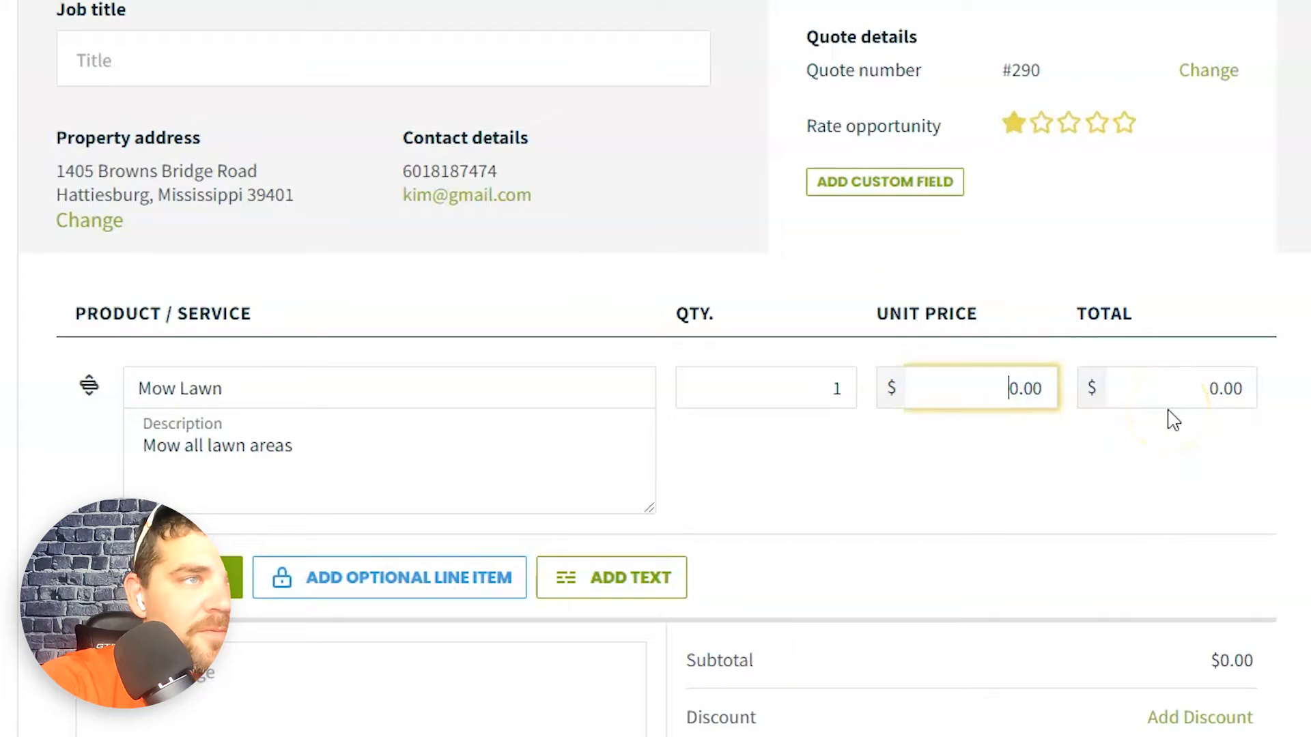
{"action": "scroll", "coordinate": [255, 263], "scroll_direction": "down", "scroll_amount": 3}
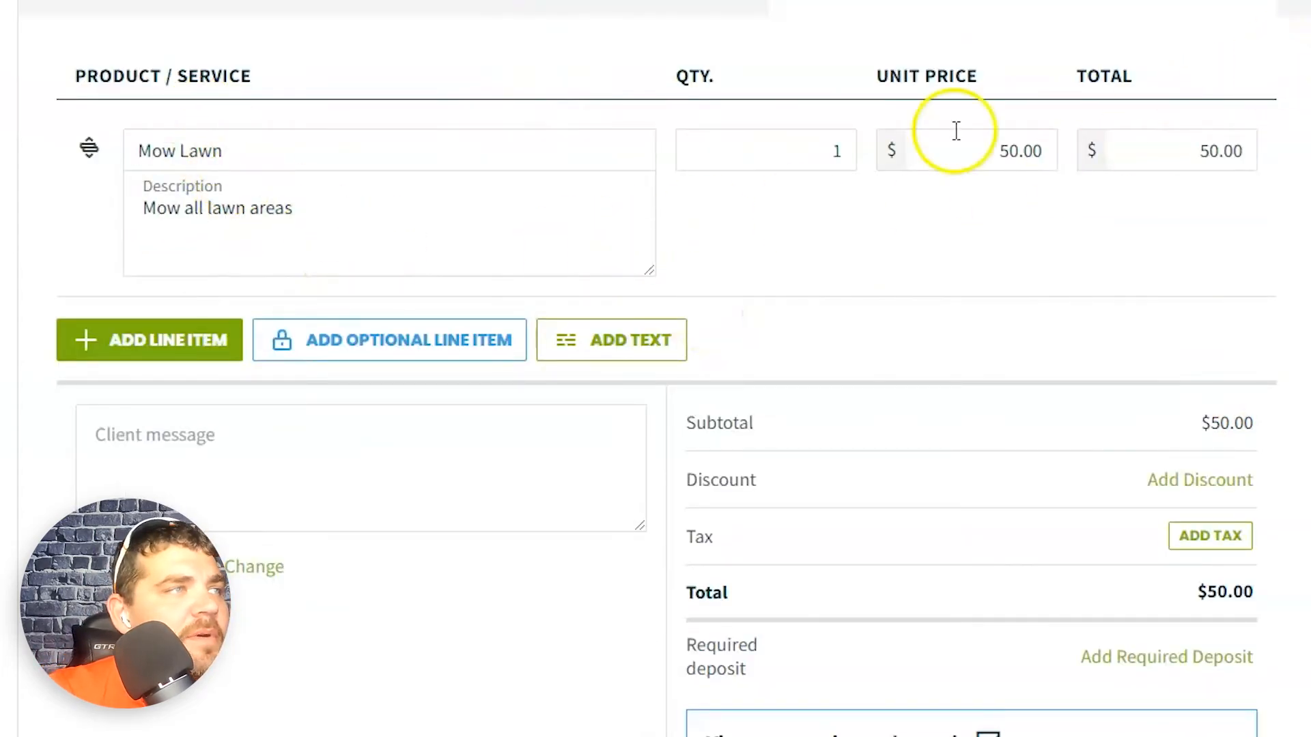
Add a discount line to the quote, leaving its type in dollars, and check the available tax rates
{"action": "scroll", "coordinate": [751, 198], "scroll_direction": "down", "scroll_amount": 3}
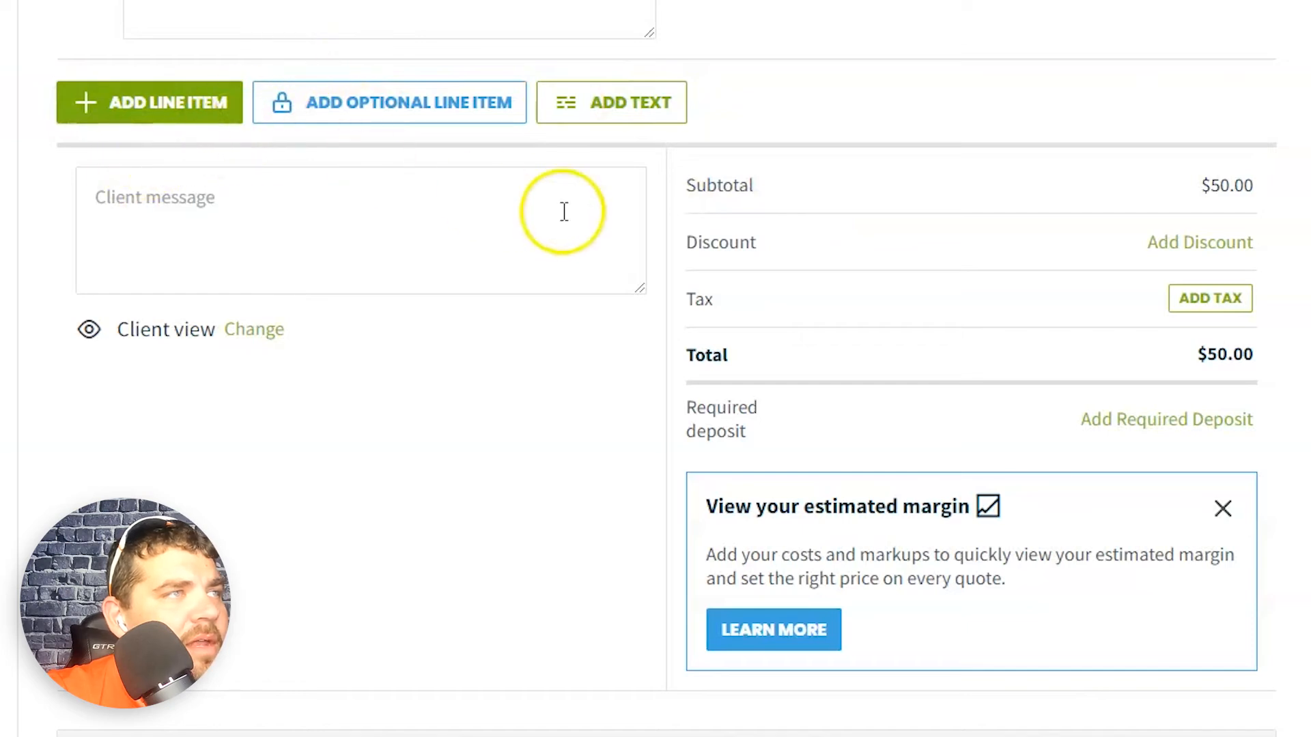
{"action": "scroll", "coordinate": [1297, 280], "scroll_direction": "up", "scroll_amount": 2}
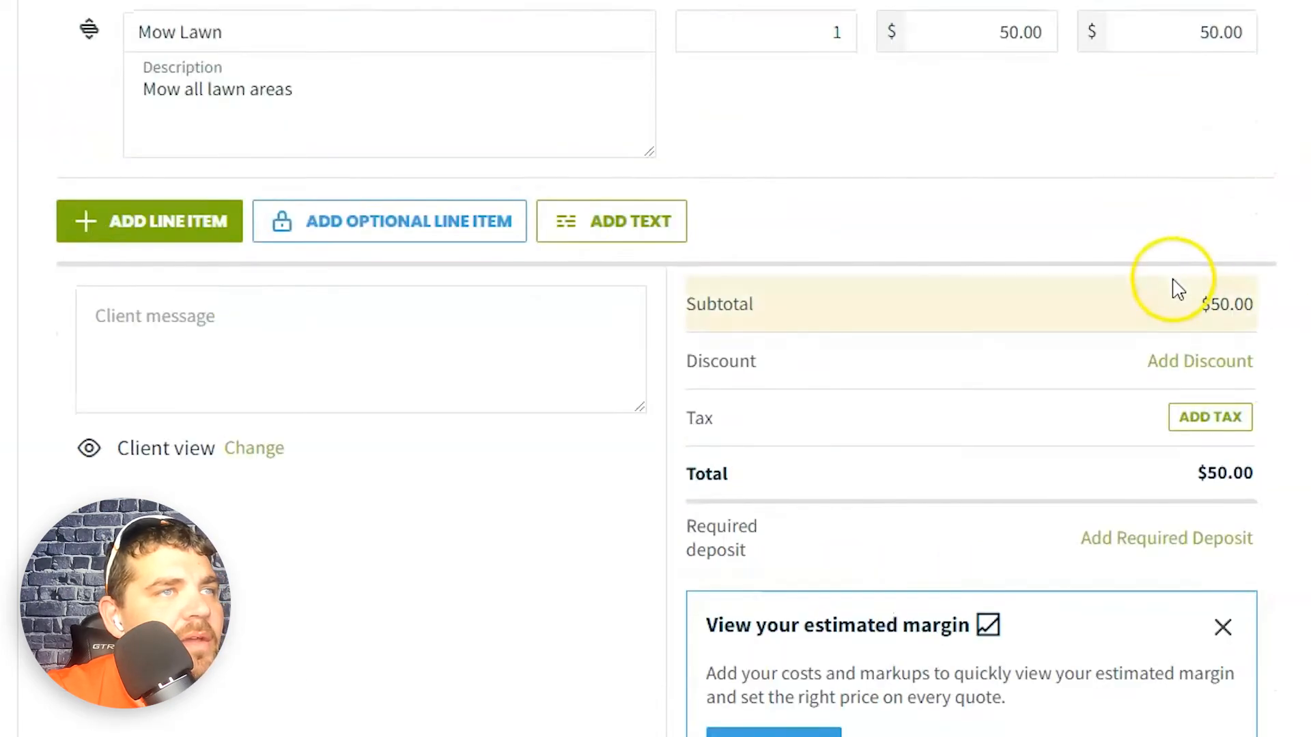
{"action": "left_click", "coordinate": [1241, 365]}
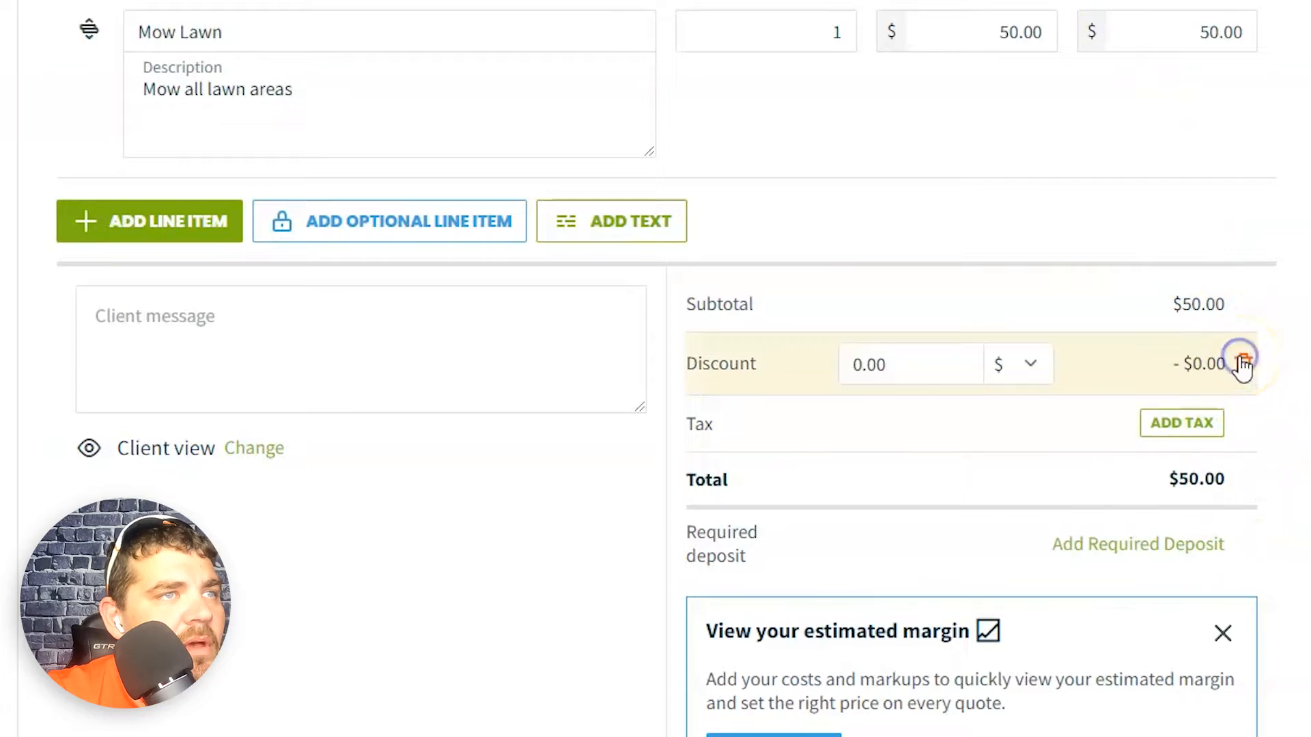
{"action": "left_click", "coordinate": [1032, 370]}
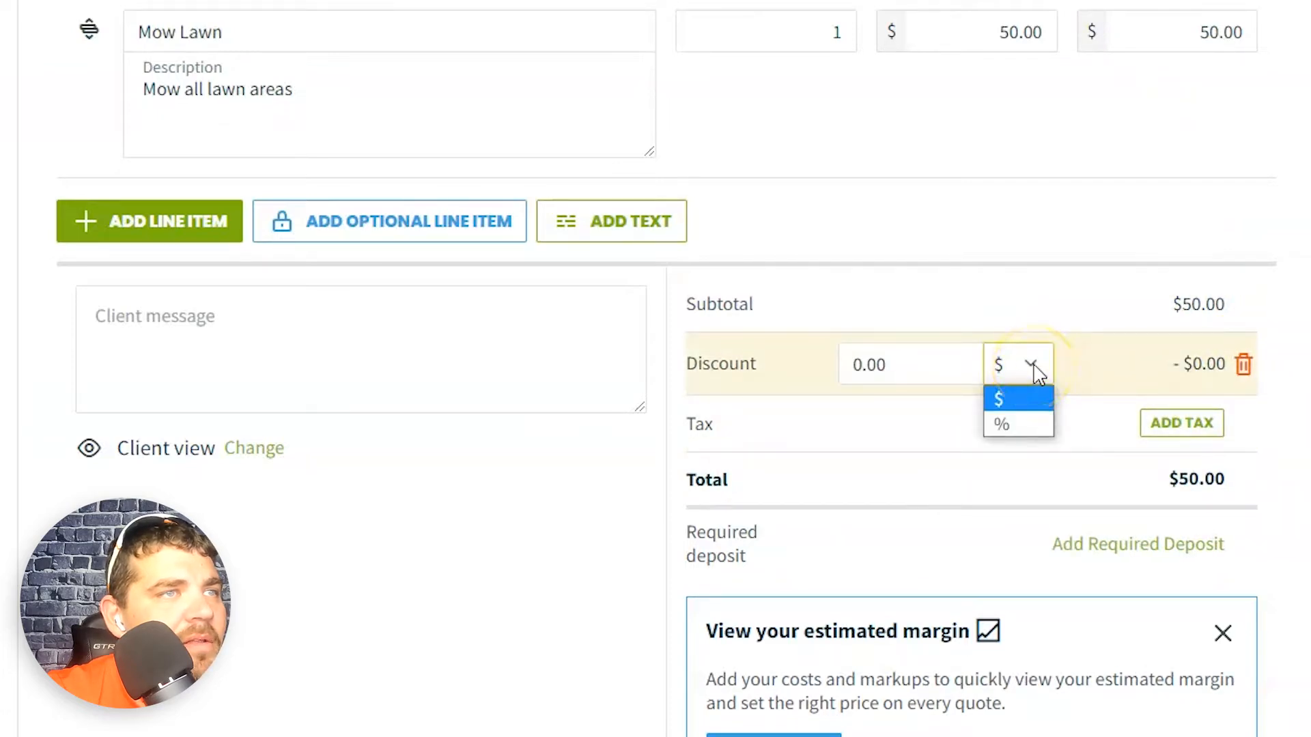
{"action": "left_click", "coordinate": [1033, 365]}
{"action": "left_click", "coordinate": [1211, 428]}
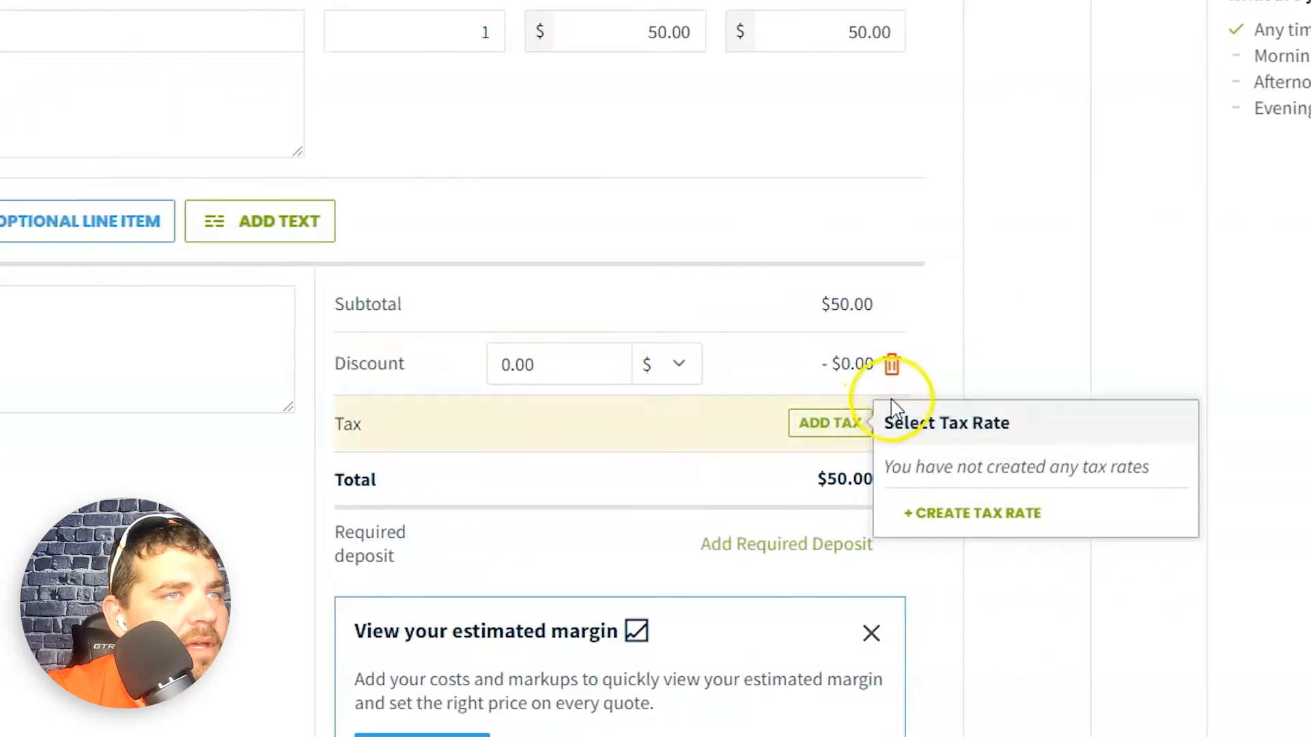
{"action": "left_click", "coordinate": [1056, 325]}
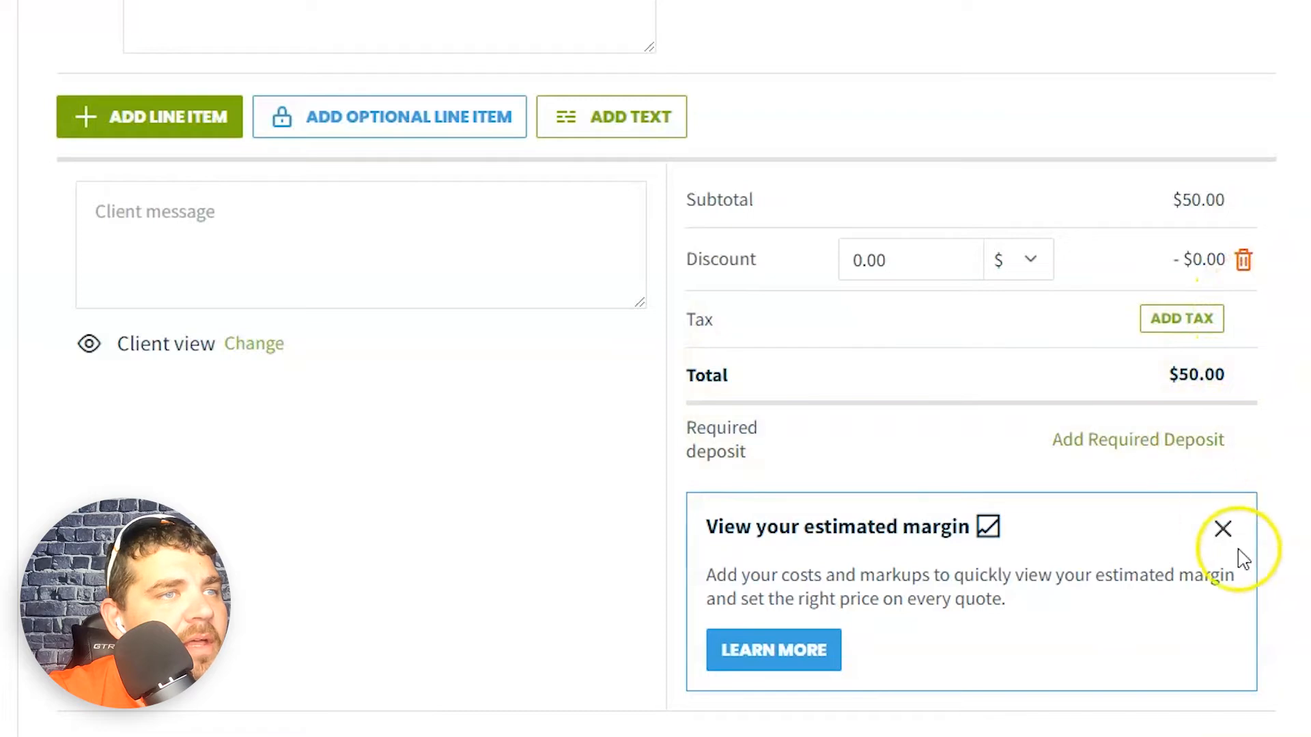
Dismiss the estimated margin notice and add a required deposit of 50% to the quote
{"action": "left_click", "coordinate": [1224, 529]}
{"action": "left_click", "coordinate": [1160, 442]}
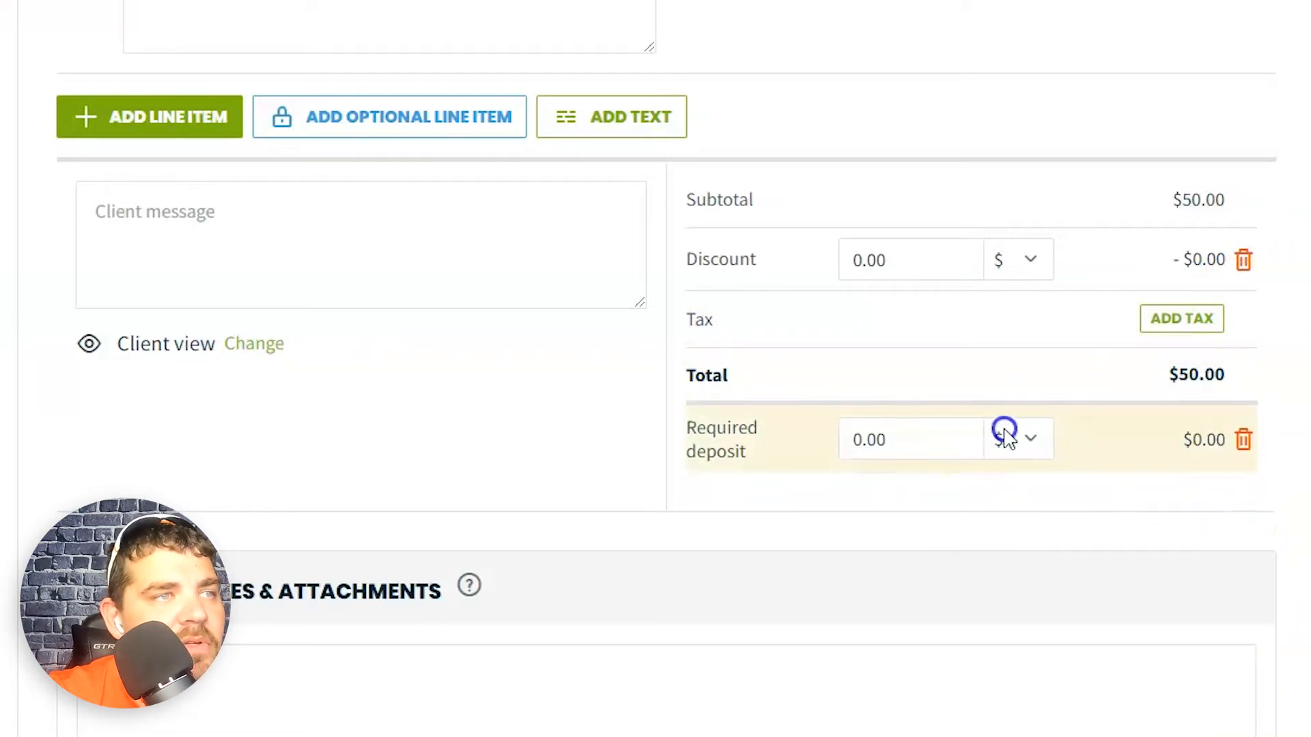
{"action": "left_click", "coordinate": [1025, 439]}
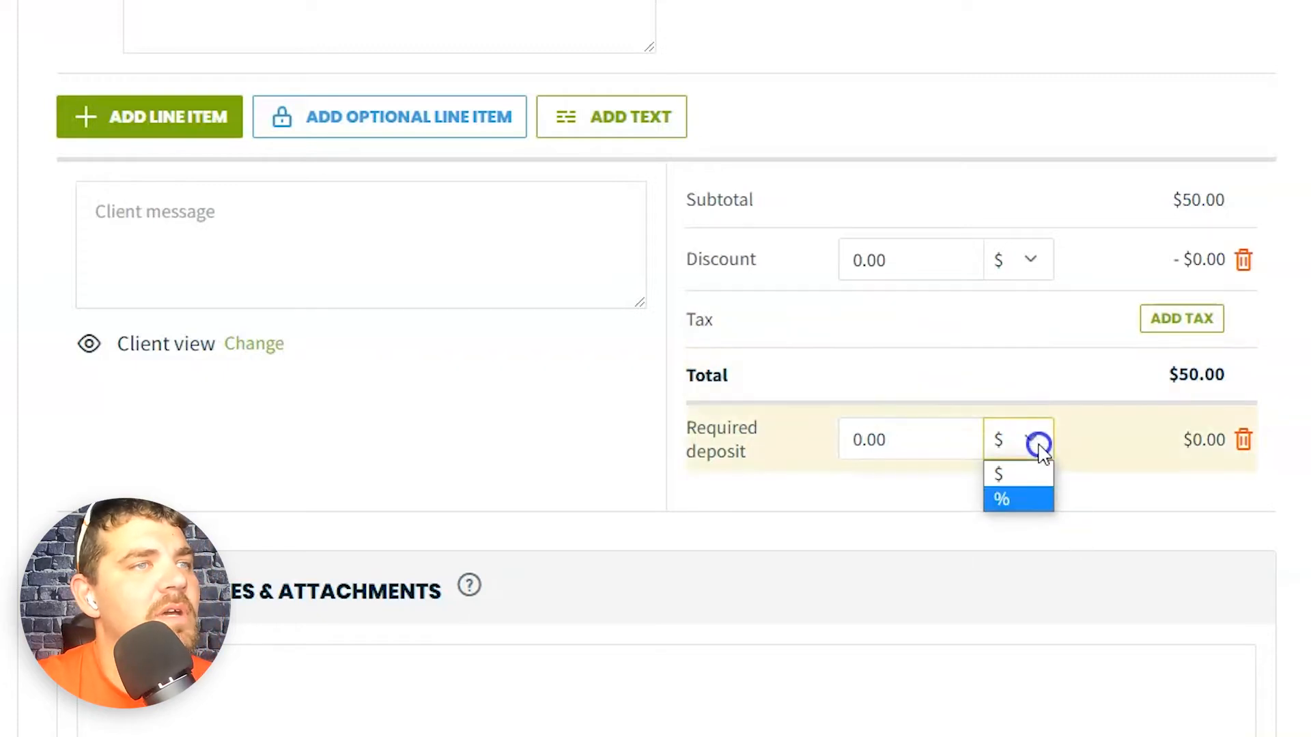
{"action": "left_click", "coordinate": [1018, 499]}
{"action": "left_click", "coordinate": [883, 451]}
{"action": "left_click", "coordinate": [847, 442]}
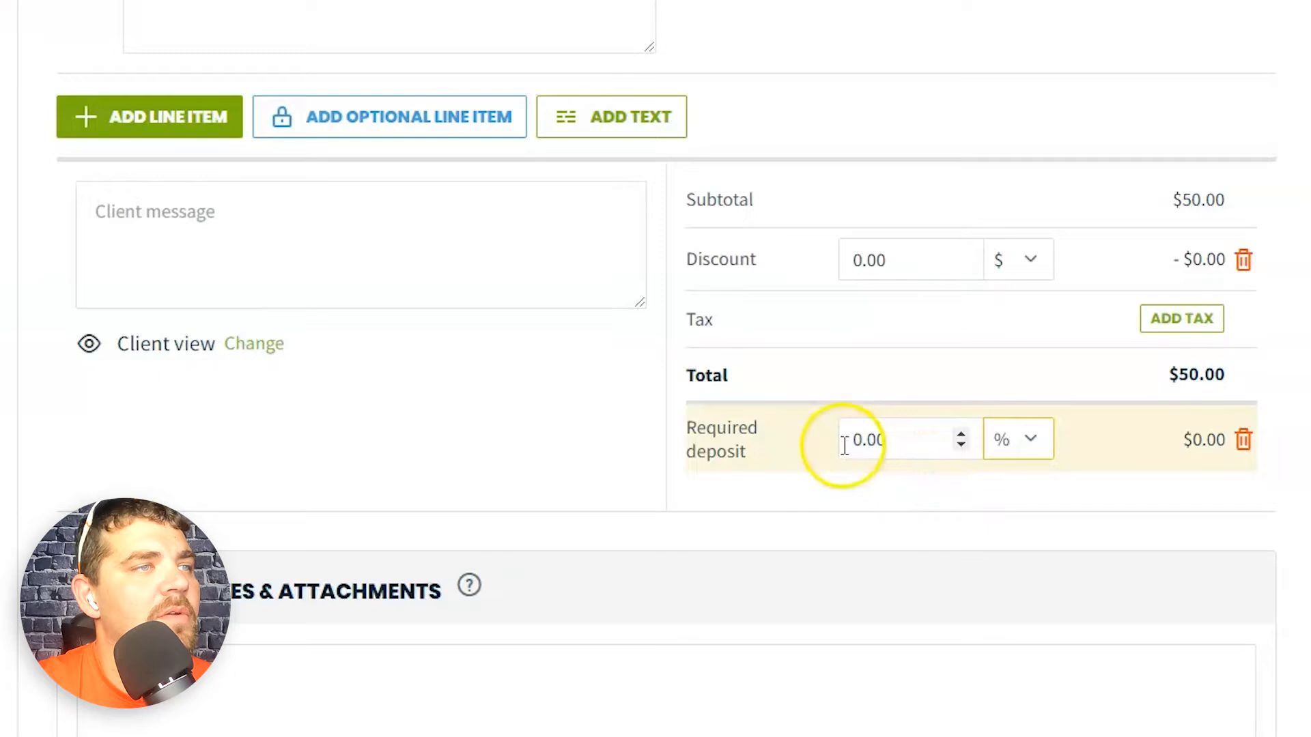
{"action": "type", "text": "5"}
{"action": "left_click", "coordinate": [1038, 362]}
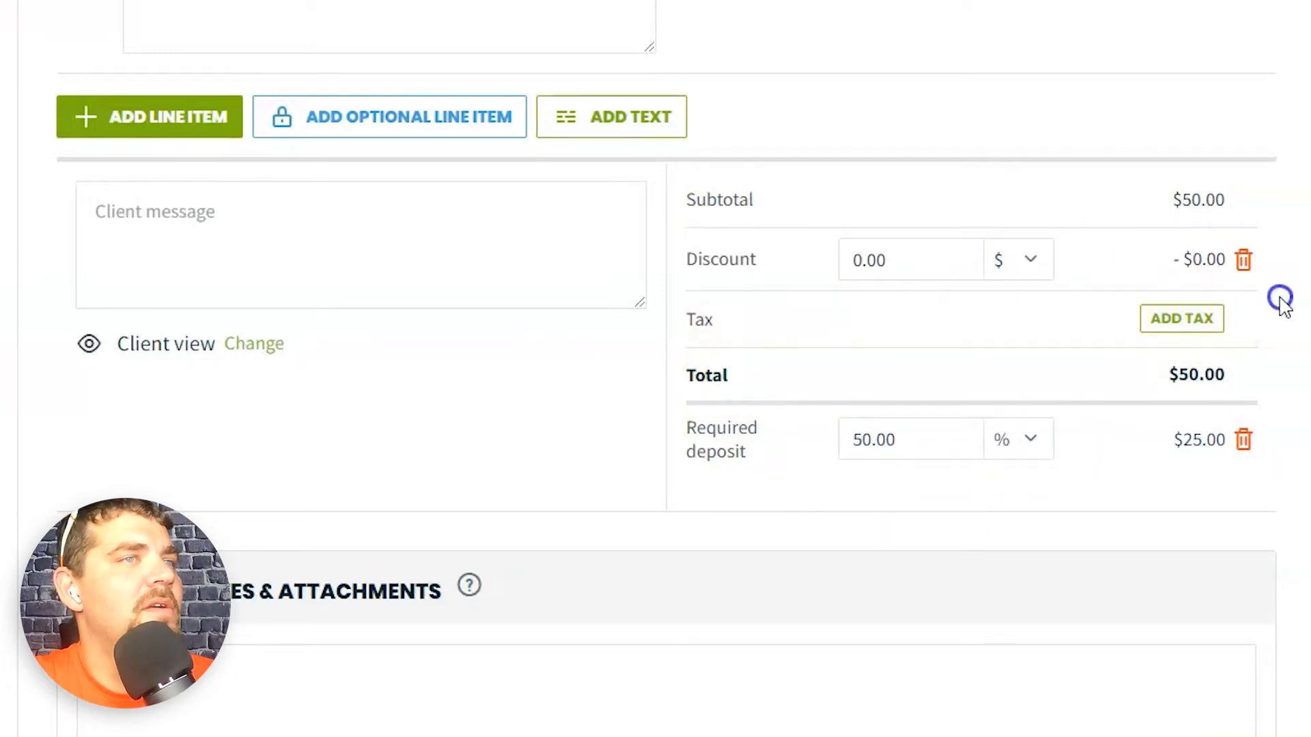
Save the quote and send it to the client as a text message with the default wording
{"action": "scroll", "coordinate": [1158, 301], "scroll_direction": "down", "scroll_amount": 5}
{"action": "left_click", "coordinate": [1222, 205]}
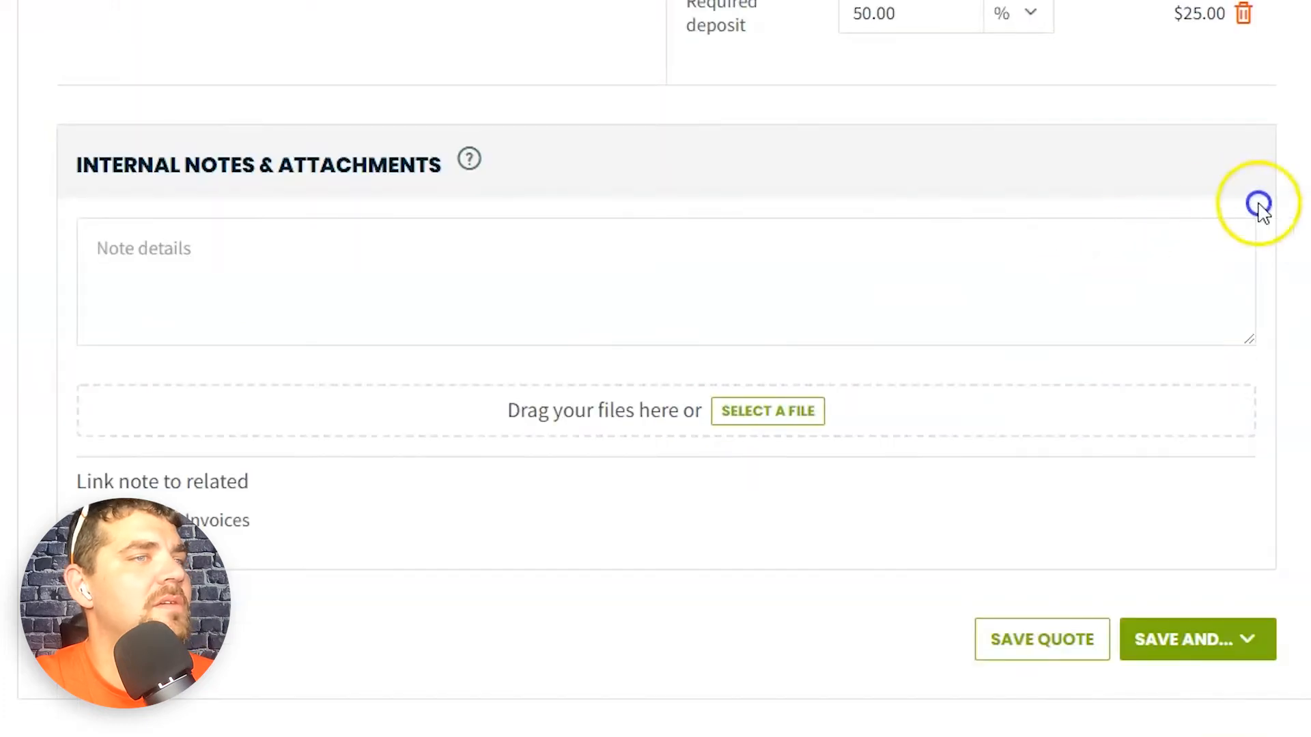
{"action": "left_click", "coordinate": [1227, 640]}
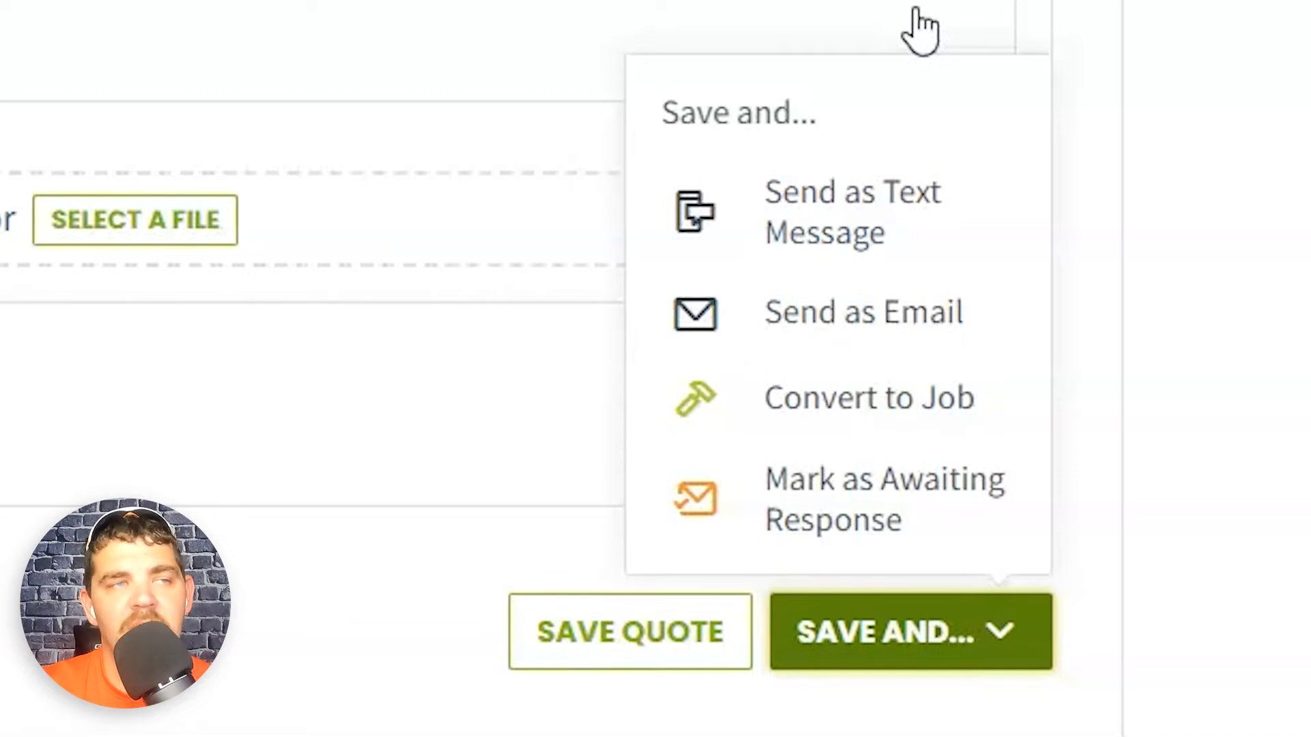
{"action": "left_click", "coordinate": [858, 204]}
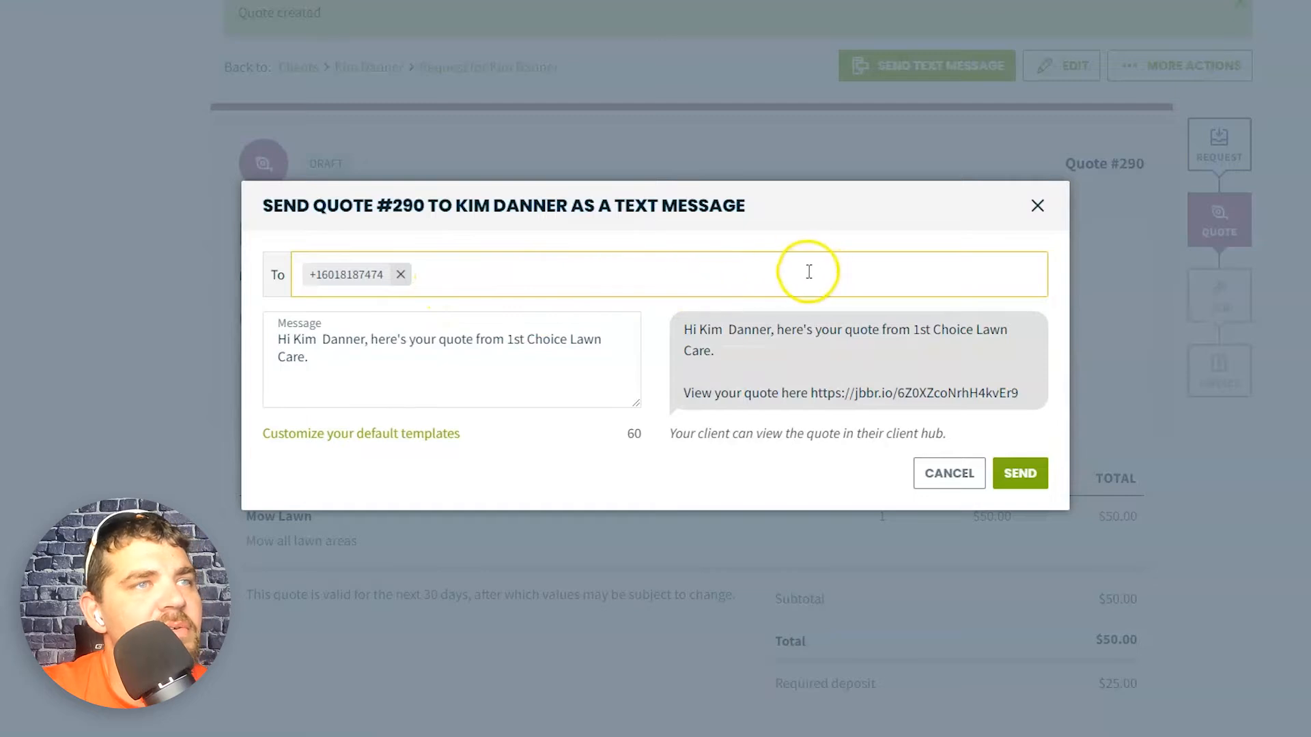
{"action": "left_click", "coordinate": [1015, 477]}
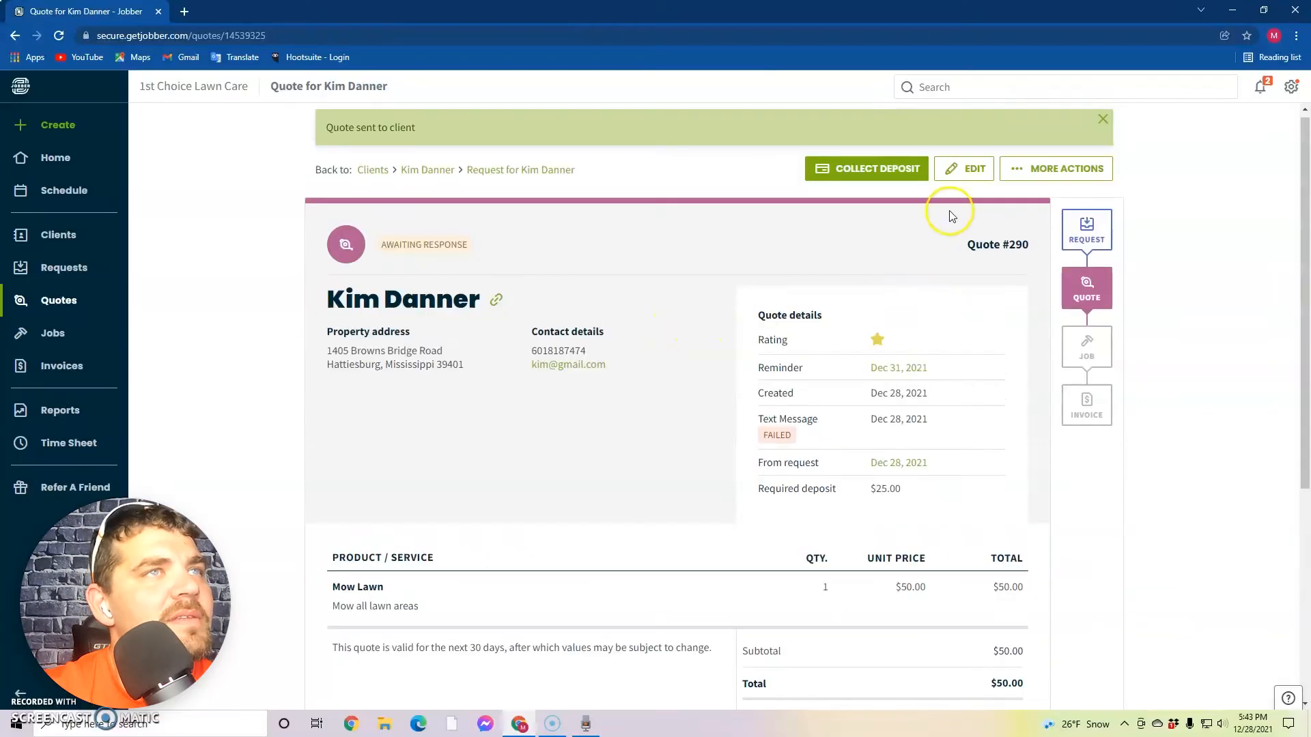
Open the email version of the quote, review the drafted message, and close it without sending
{"action": "left_click", "coordinate": [1051, 167]}
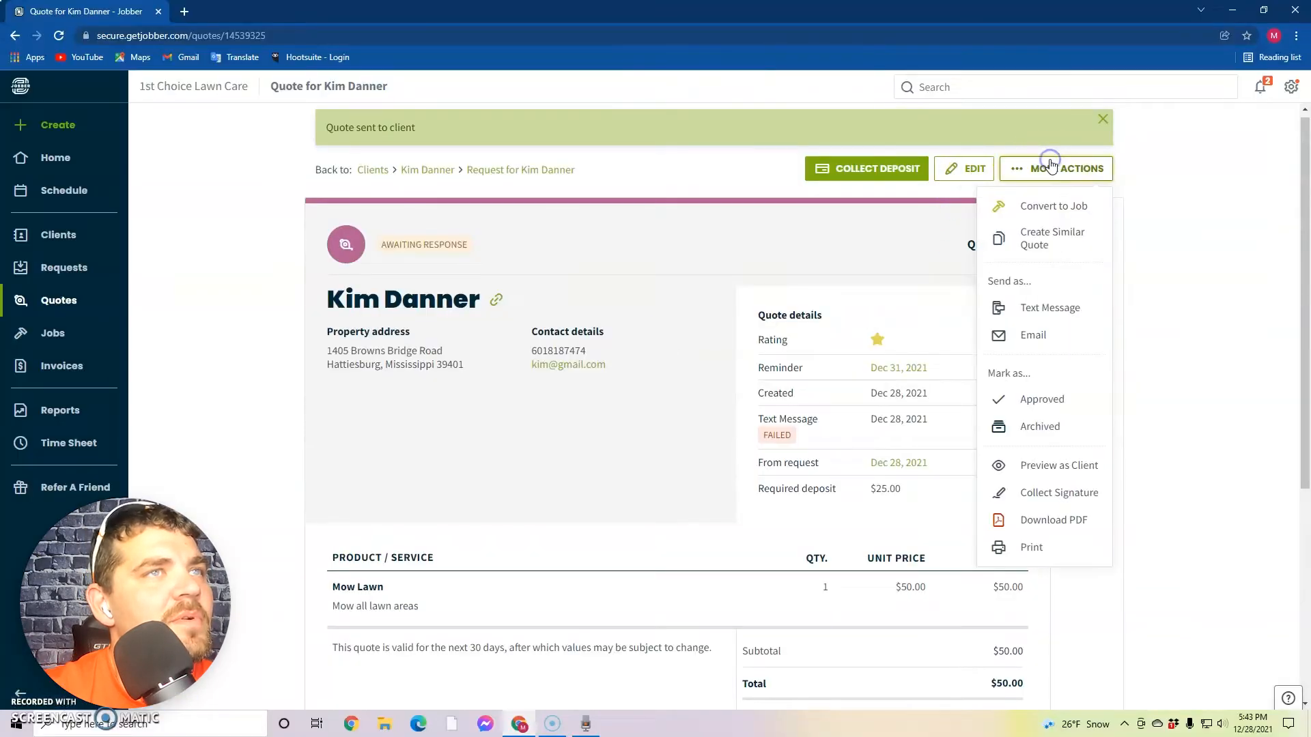
{"action": "left_click", "coordinate": [1035, 340]}
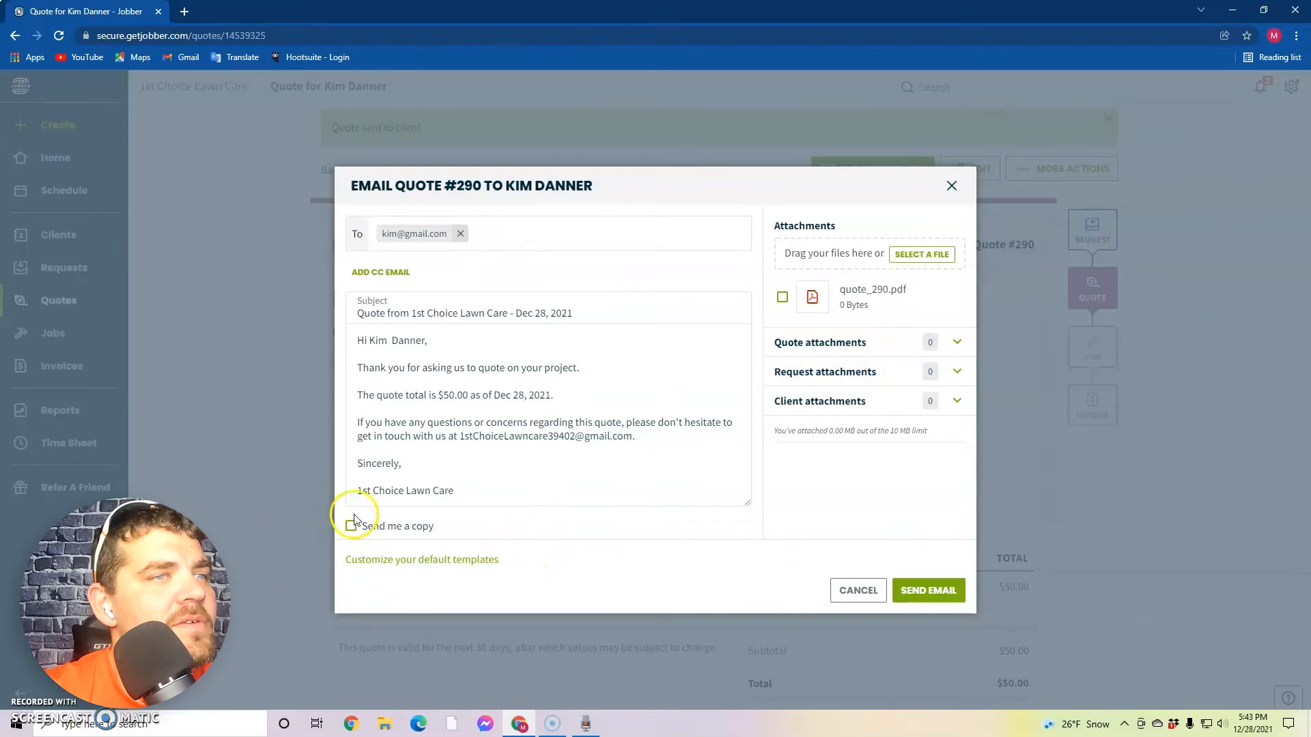
{"action": "left_click", "coordinate": [855, 591]}
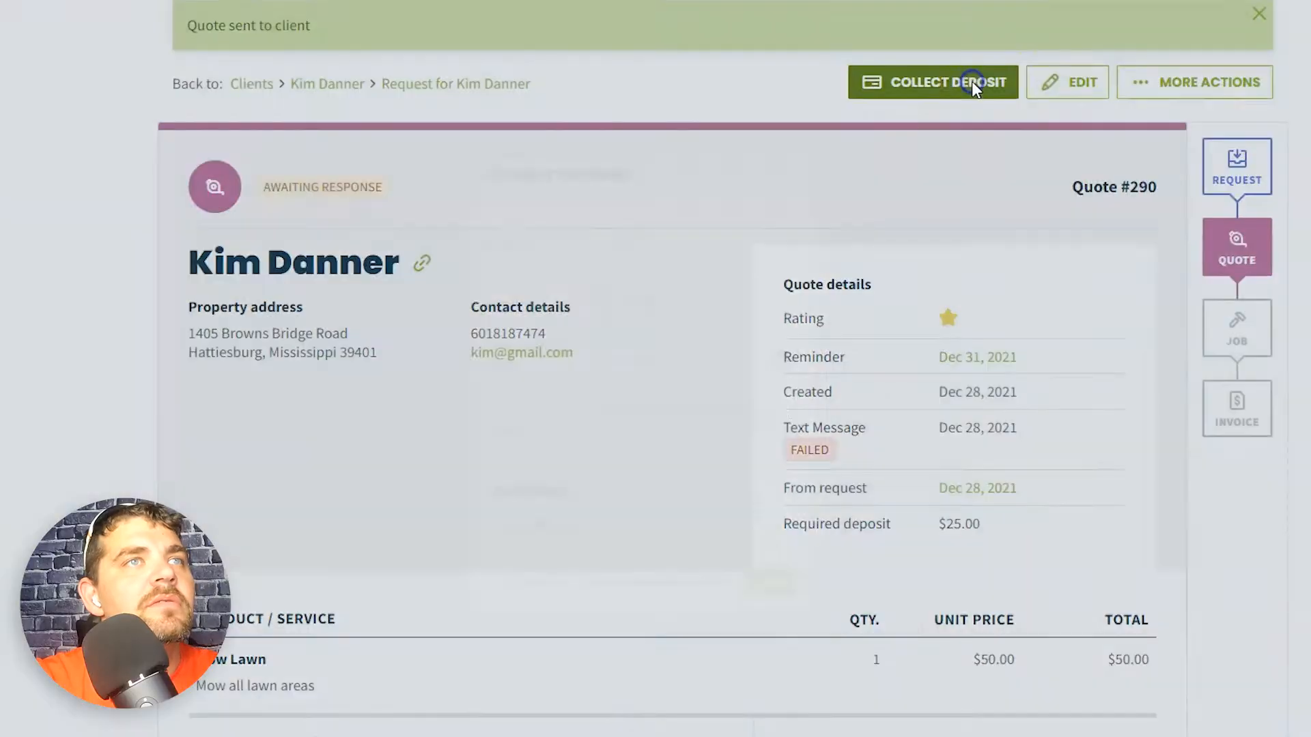
Collect the $25.00 deposit as a cash payment with an email receipt, and close the receipt email without sending
{"action": "left_click", "coordinate": [972, 84]}
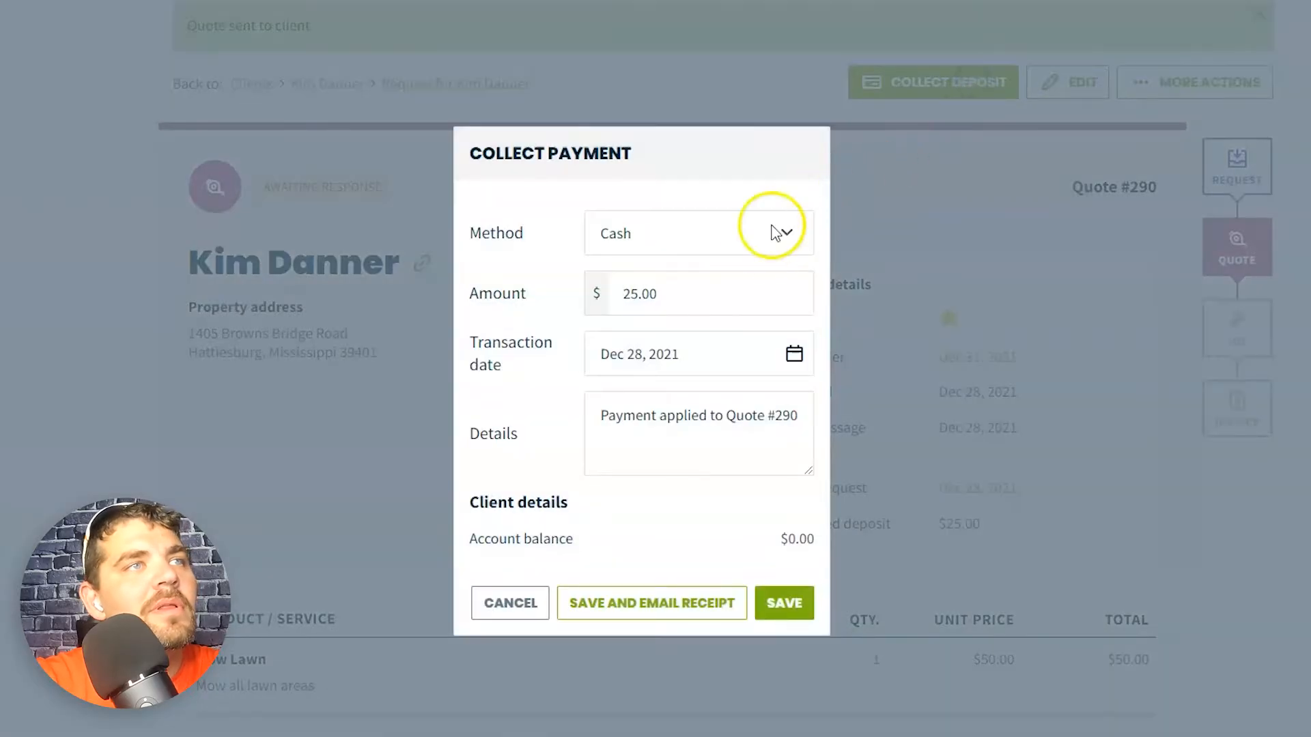
{"action": "left_click", "coordinate": [788, 241]}
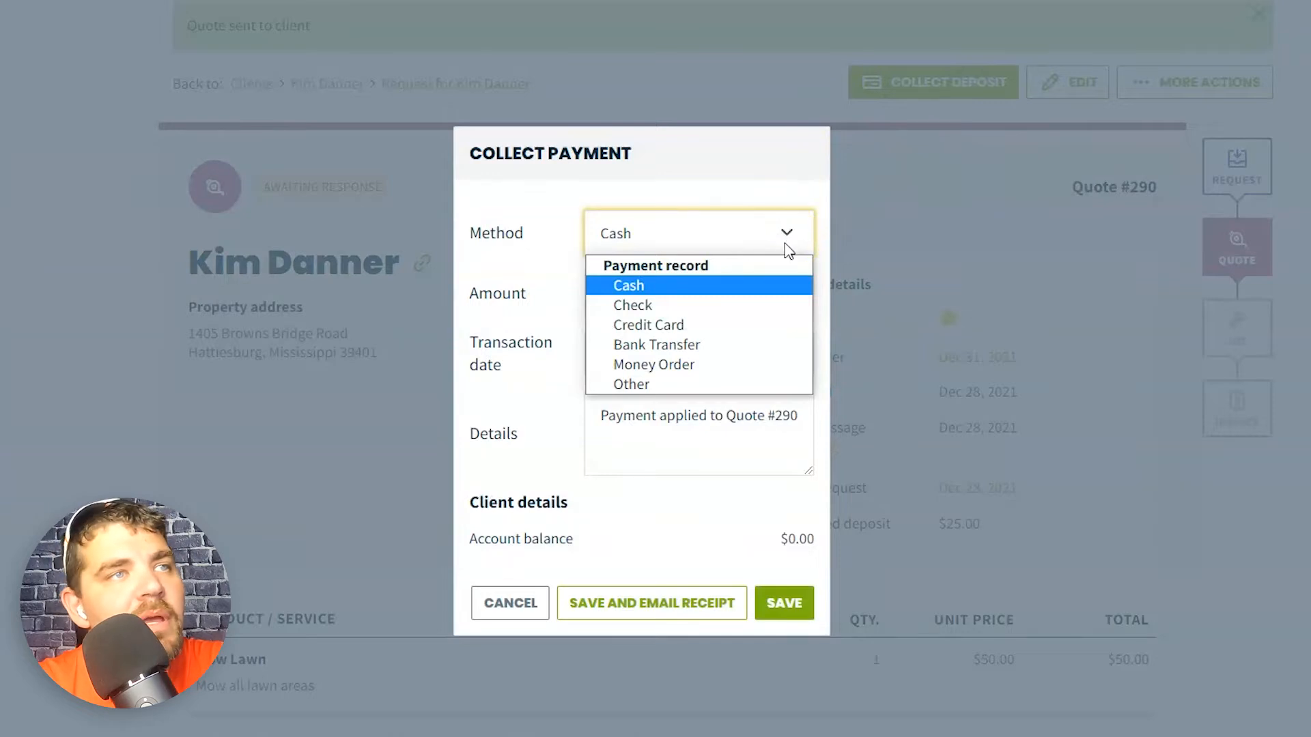
{"action": "left_click", "coordinate": [731, 292]}
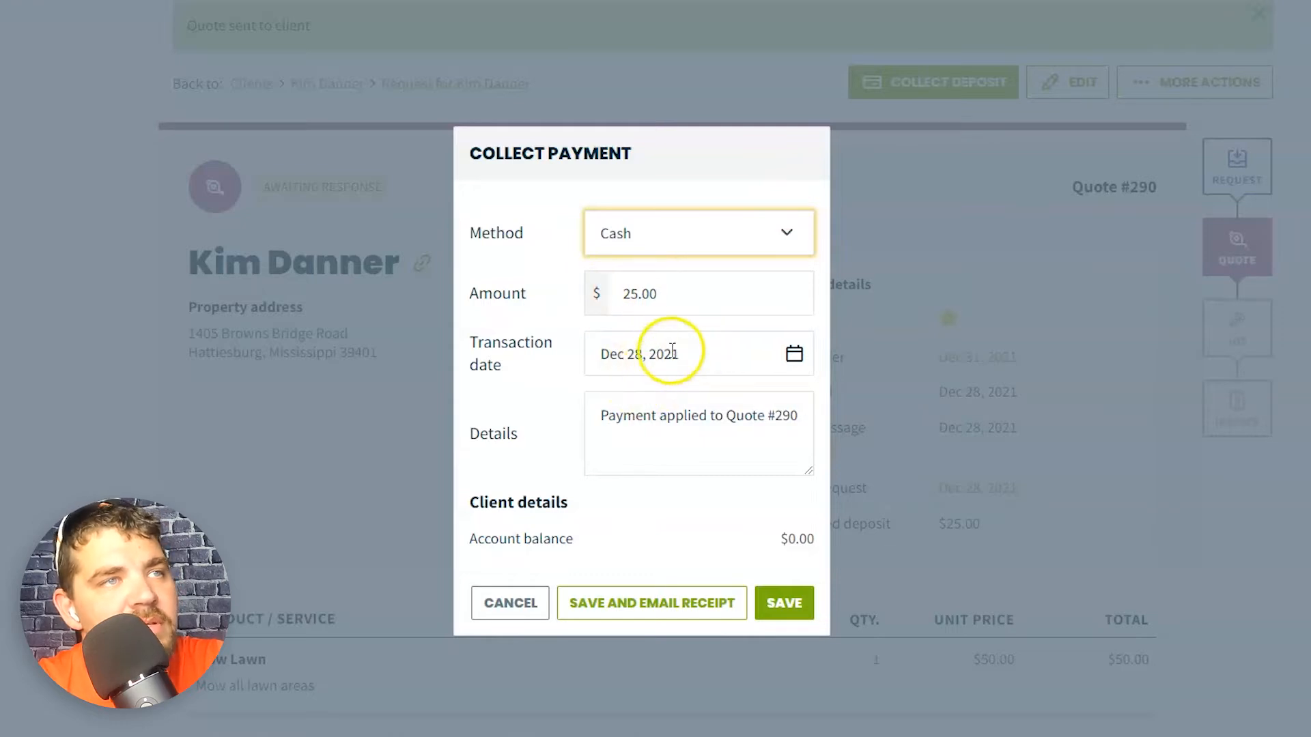
{"action": "left_click", "coordinate": [669, 437]}
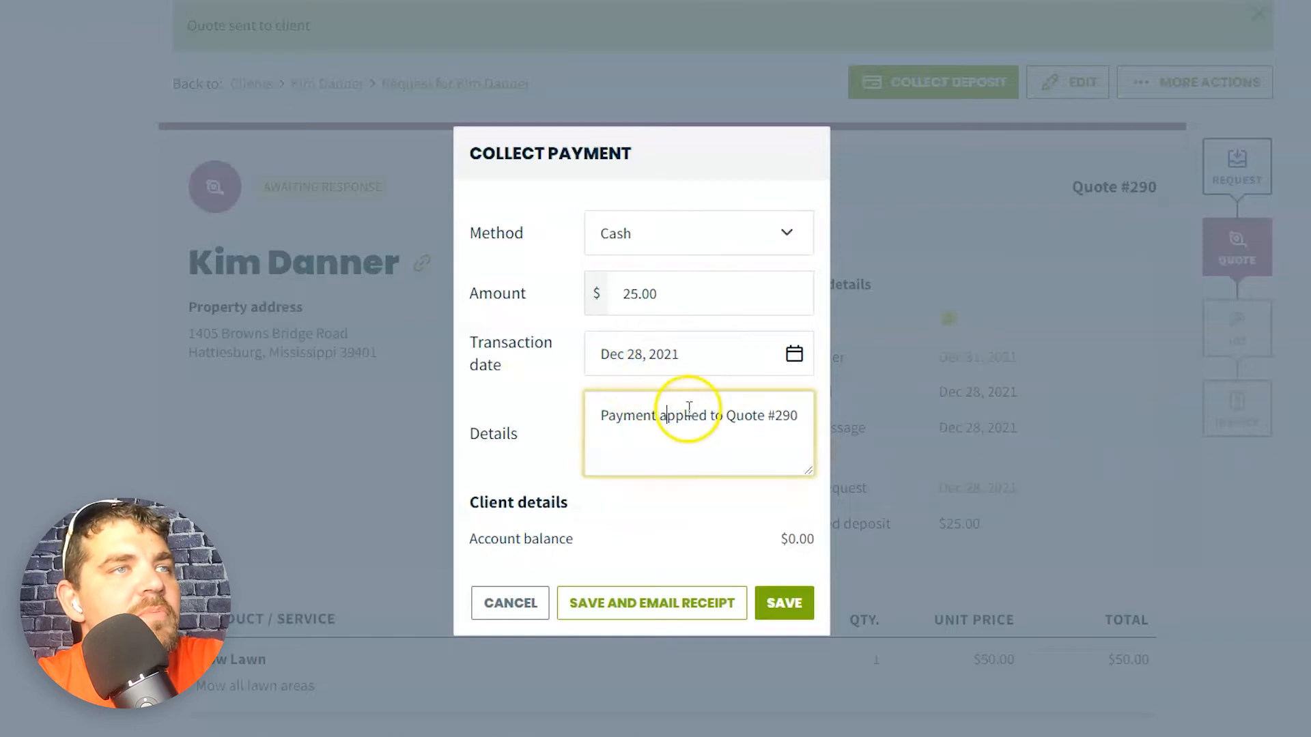
{"action": "left_click", "coordinate": [794, 417]}
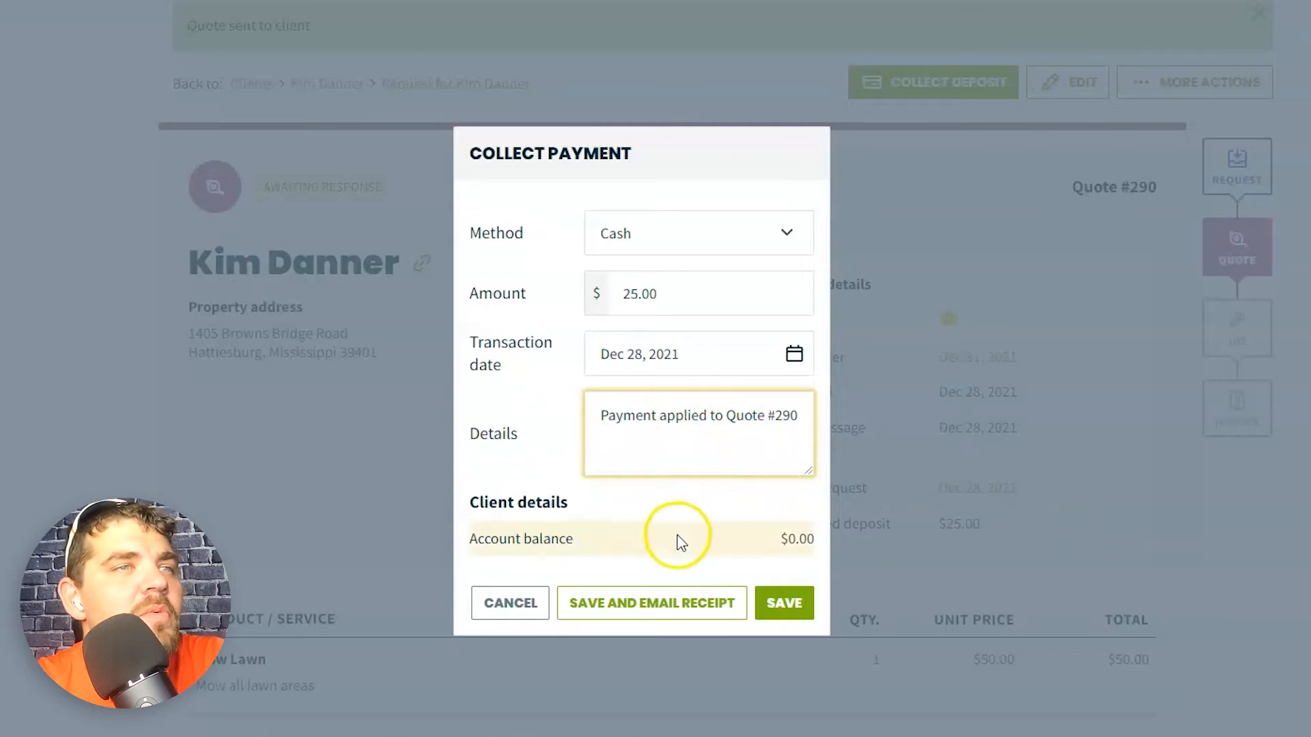
{"action": "left_click", "coordinate": [650, 604]}
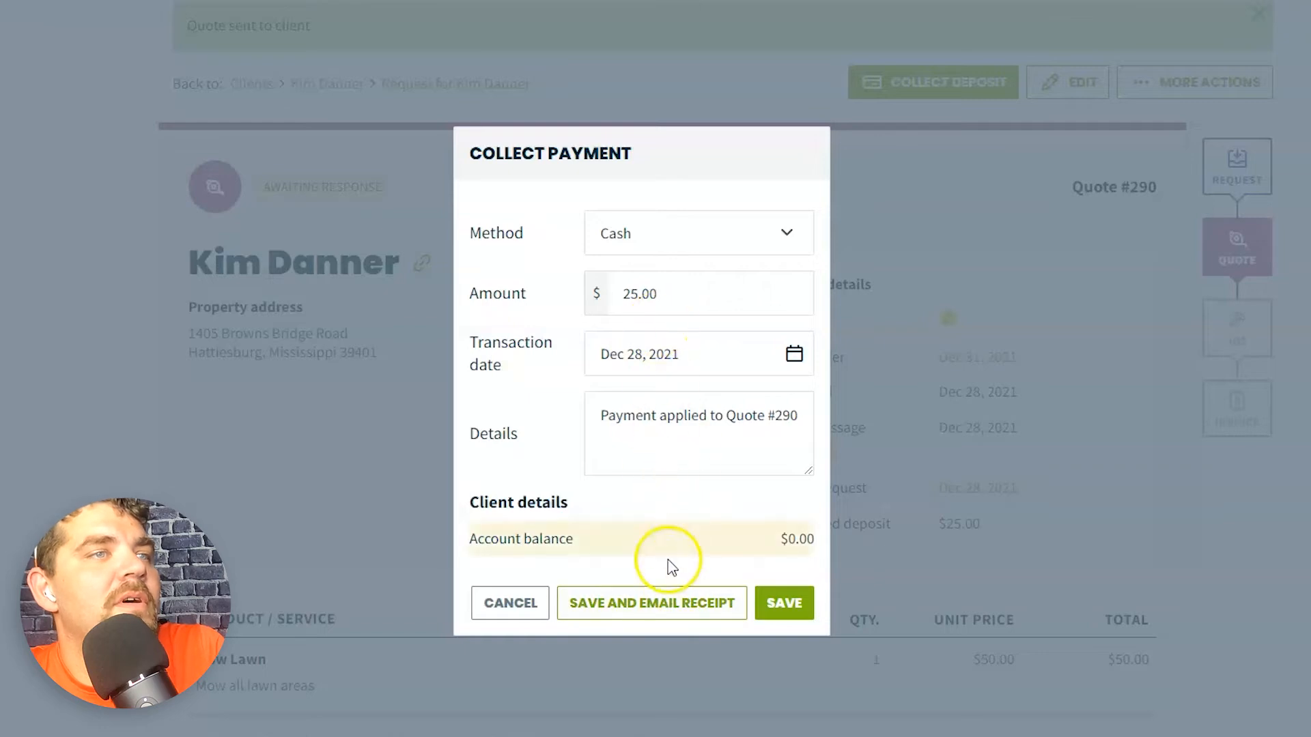
{"action": "left_click", "coordinate": [673, 604]}
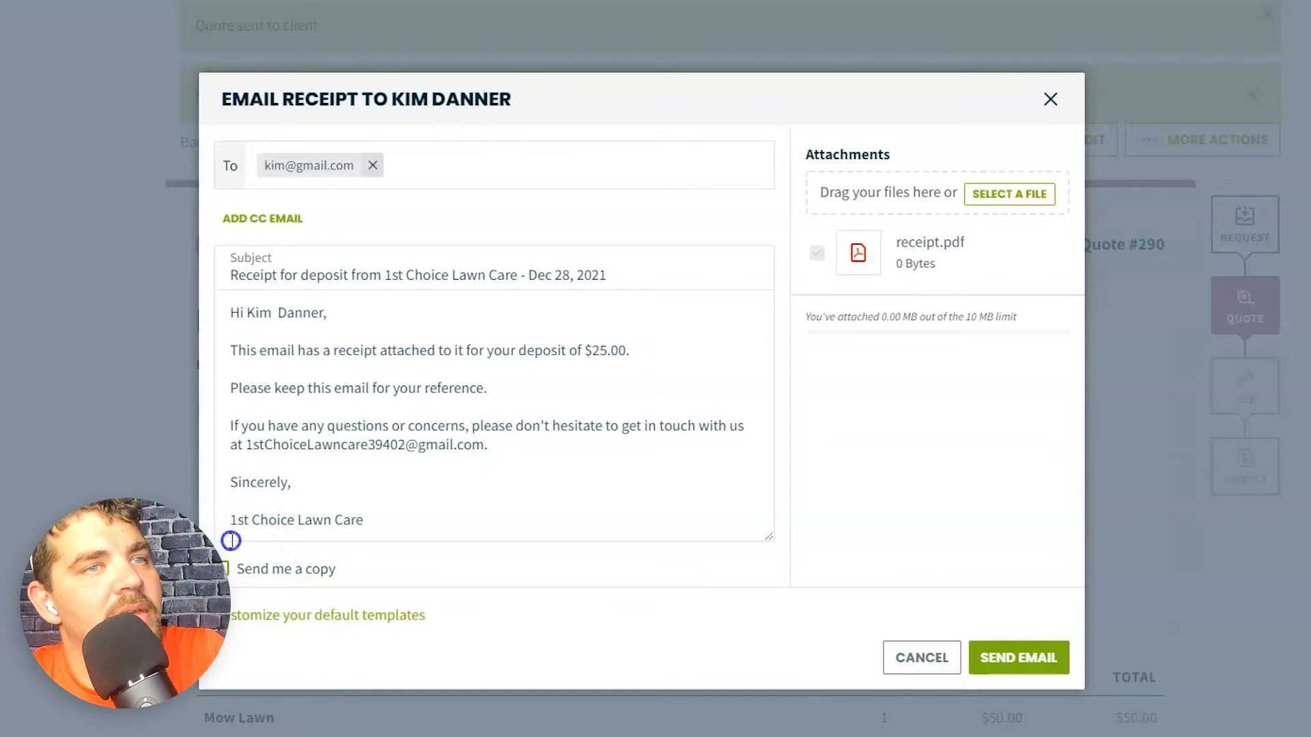
{"action": "left_click", "coordinate": [933, 659]}
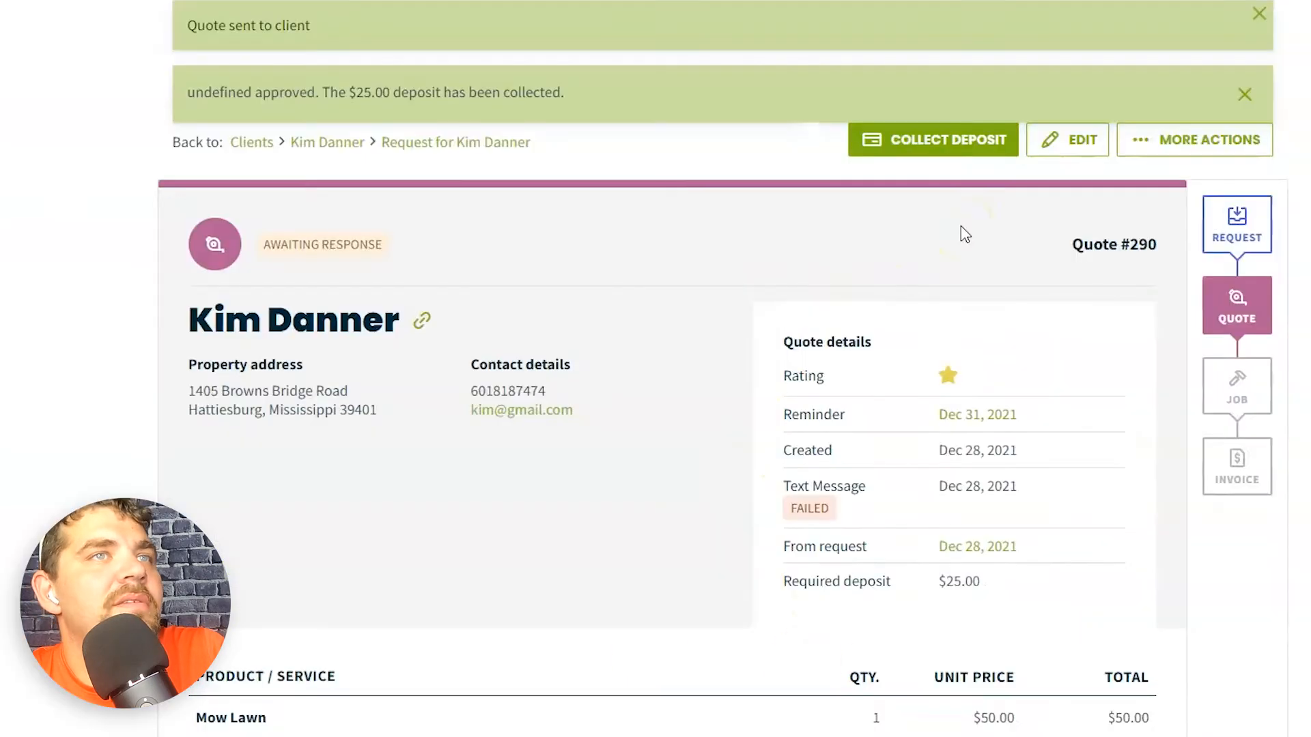
Convert the quote to a one-off job and set its start date to Jan 03, 2022
{"action": "left_click", "coordinate": [1236, 147]}
{"action": "left_click", "coordinate": [1220, 193]}
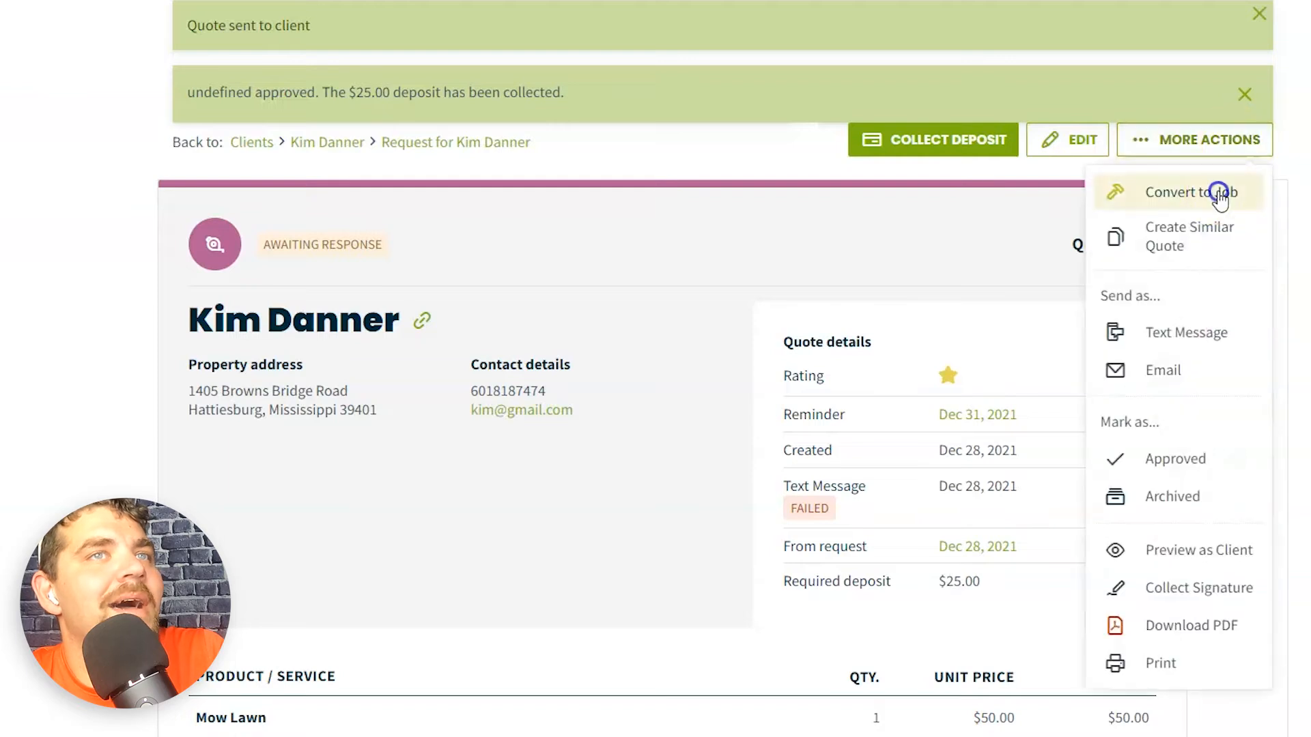
{"action": "scroll", "coordinate": [589, 409], "scroll_direction": "down", "scroll_amount": 5}
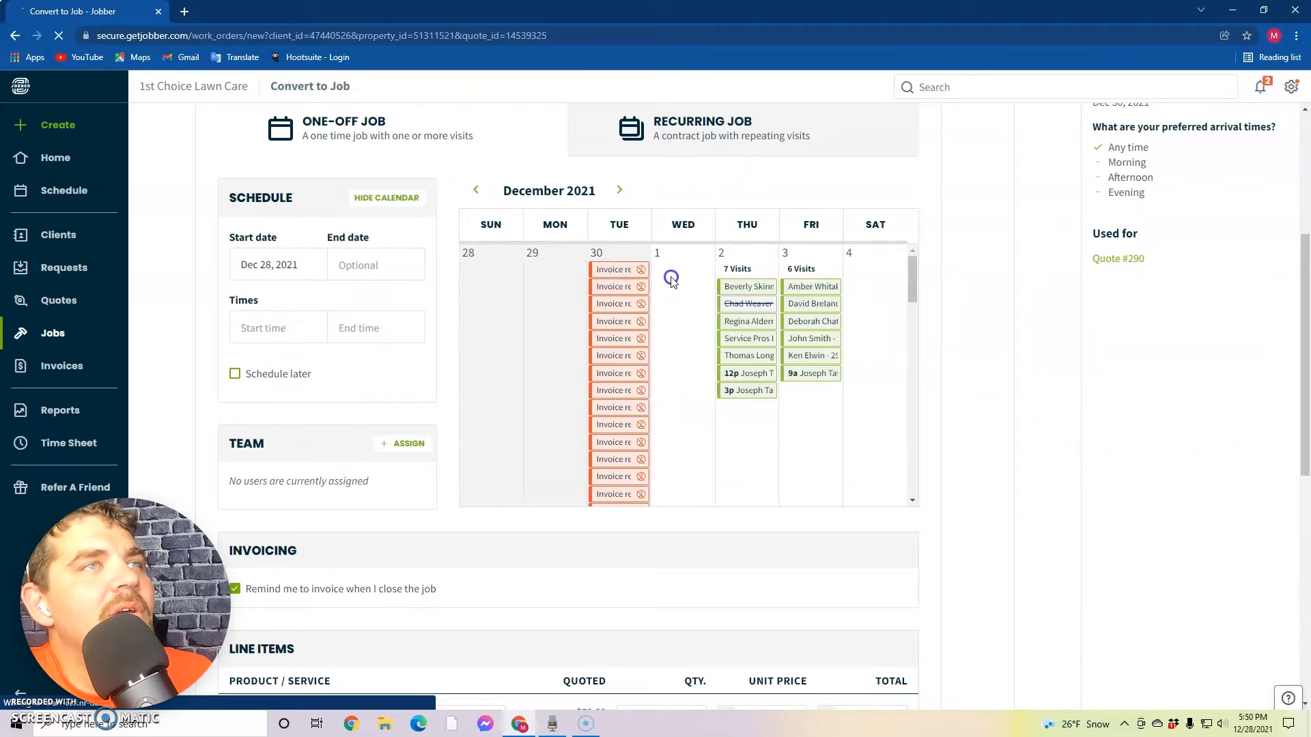
{"action": "left_click", "coordinate": [290, 264]}
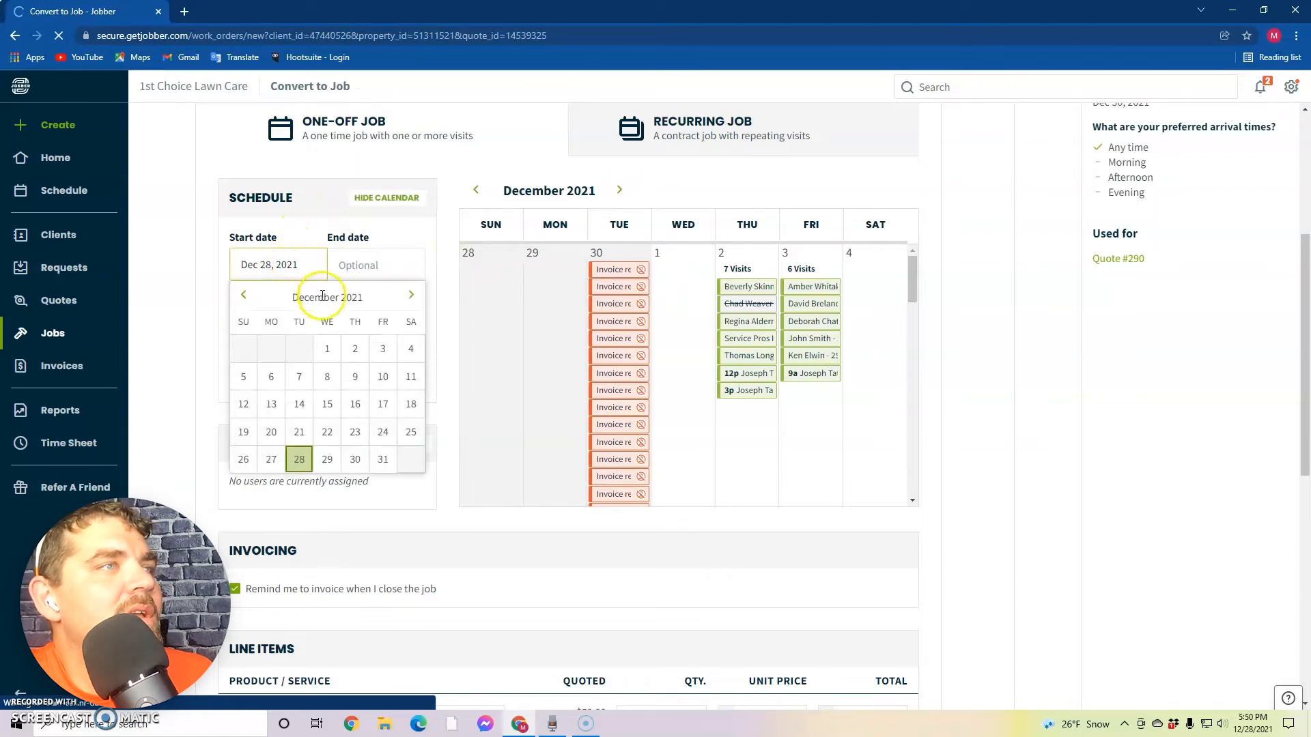
{"action": "left_click", "coordinate": [411, 294]}
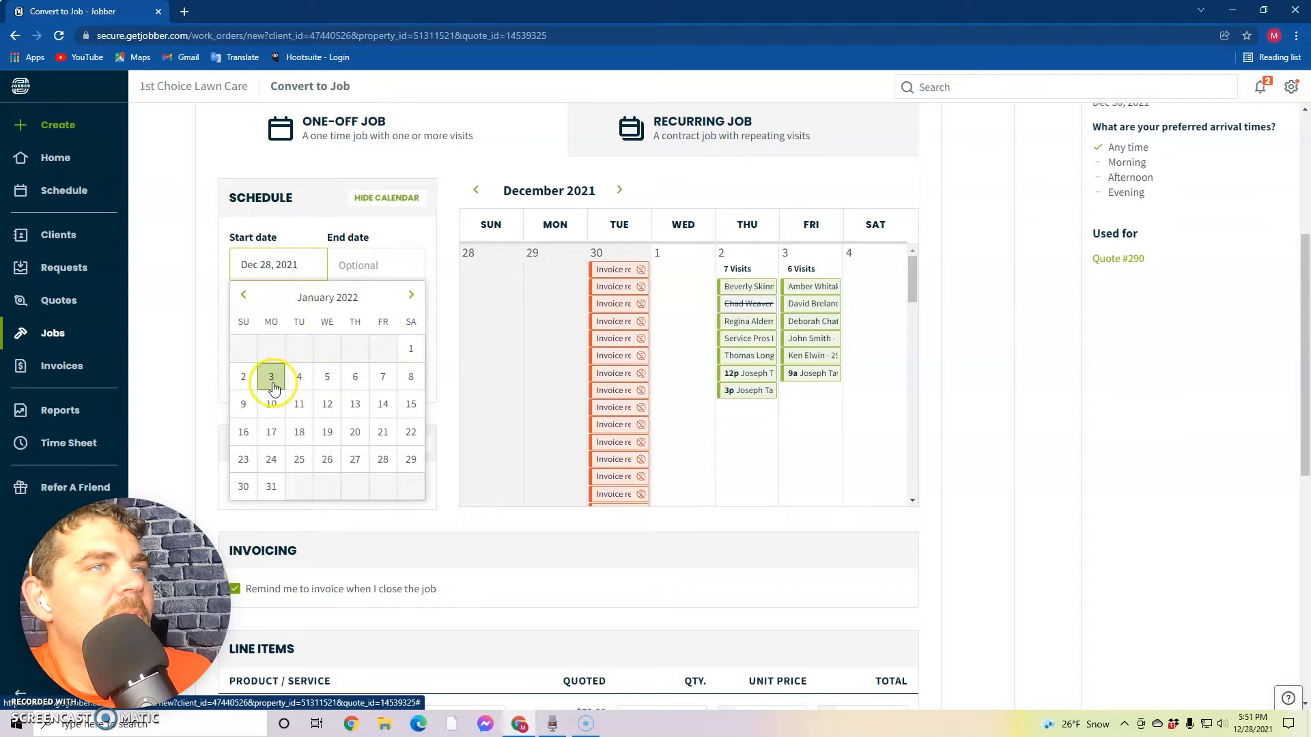
{"action": "left_click", "coordinate": [272, 384]}
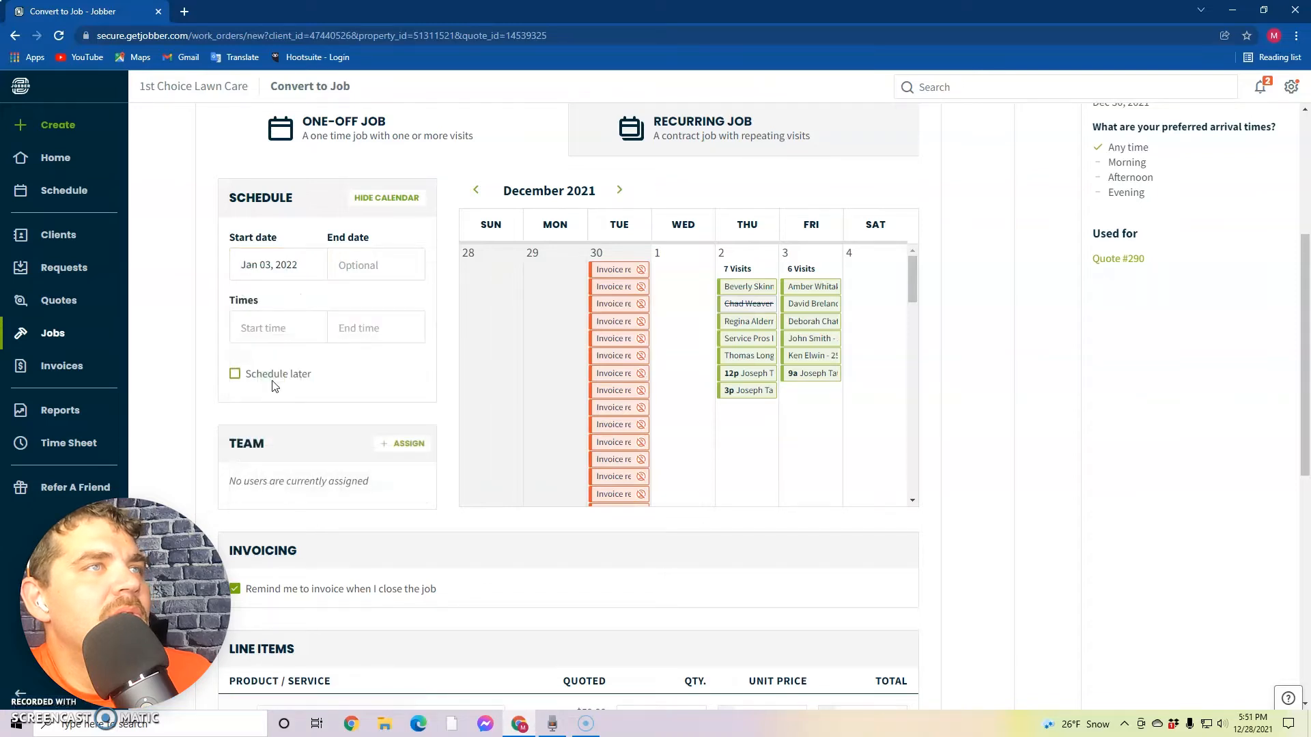
Set the job's end date to Jan 04, 2022 and its times to 7:00AM through 5:00PM
{"action": "left_click", "coordinate": [375, 271]}
{"action": "left_click", "coordinate": [508, 295]}
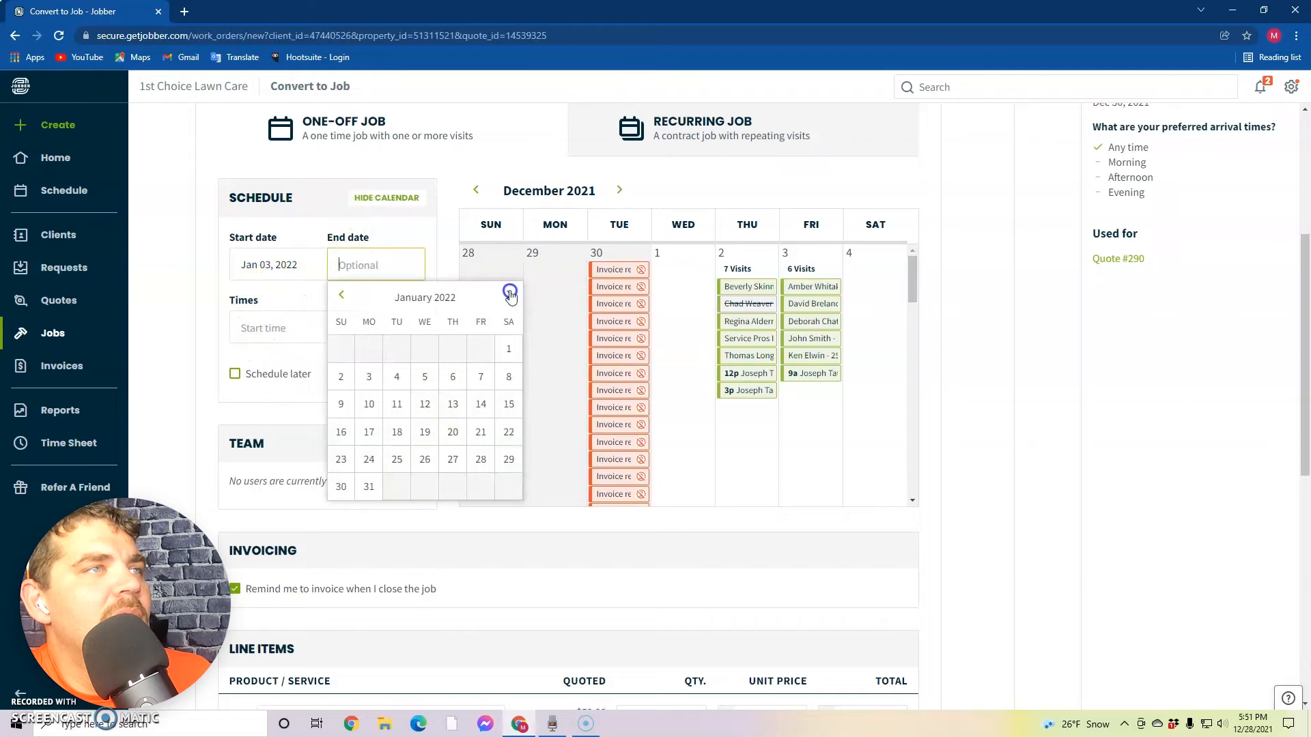
{"action": "left_click", "coordinate": [405, 384]}
{"action": "left_click", "coordinate": [285, 340]}
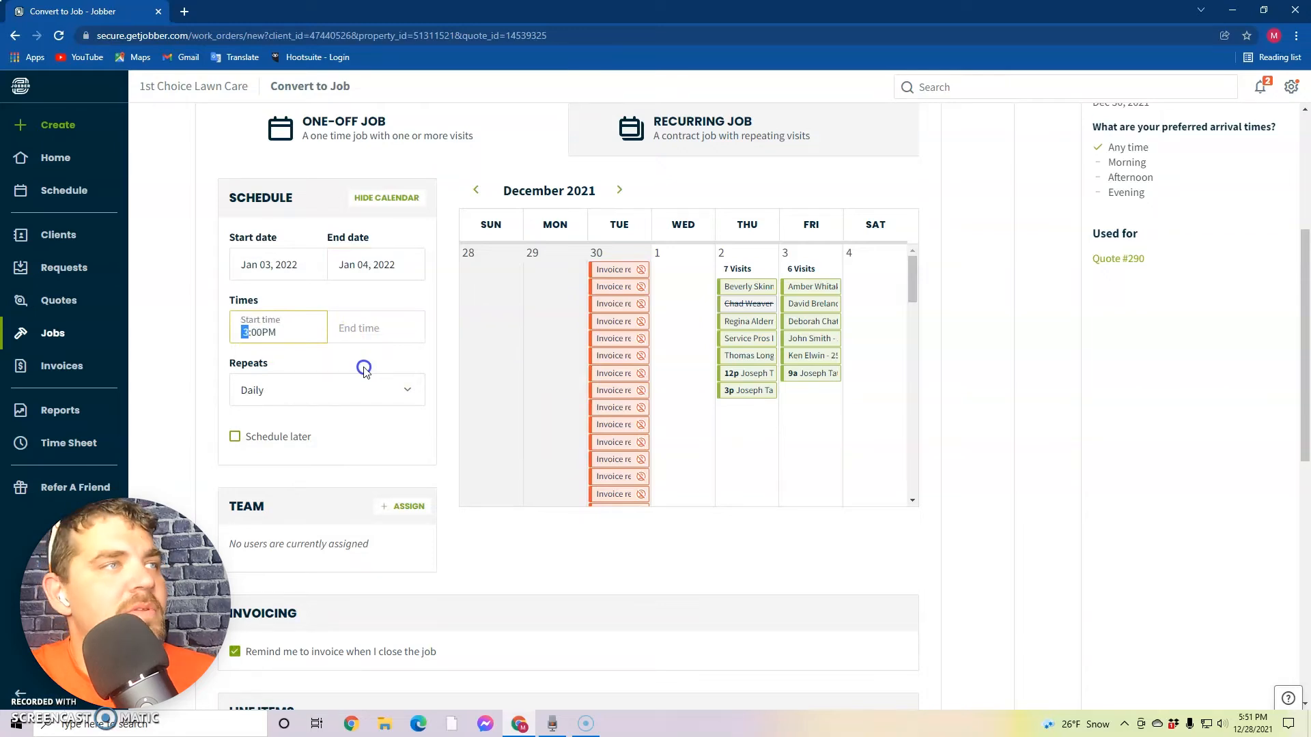
{"action": "left_click", "coordinate": [355, 330]}
{"action": "type", "text": "5:00PM"}
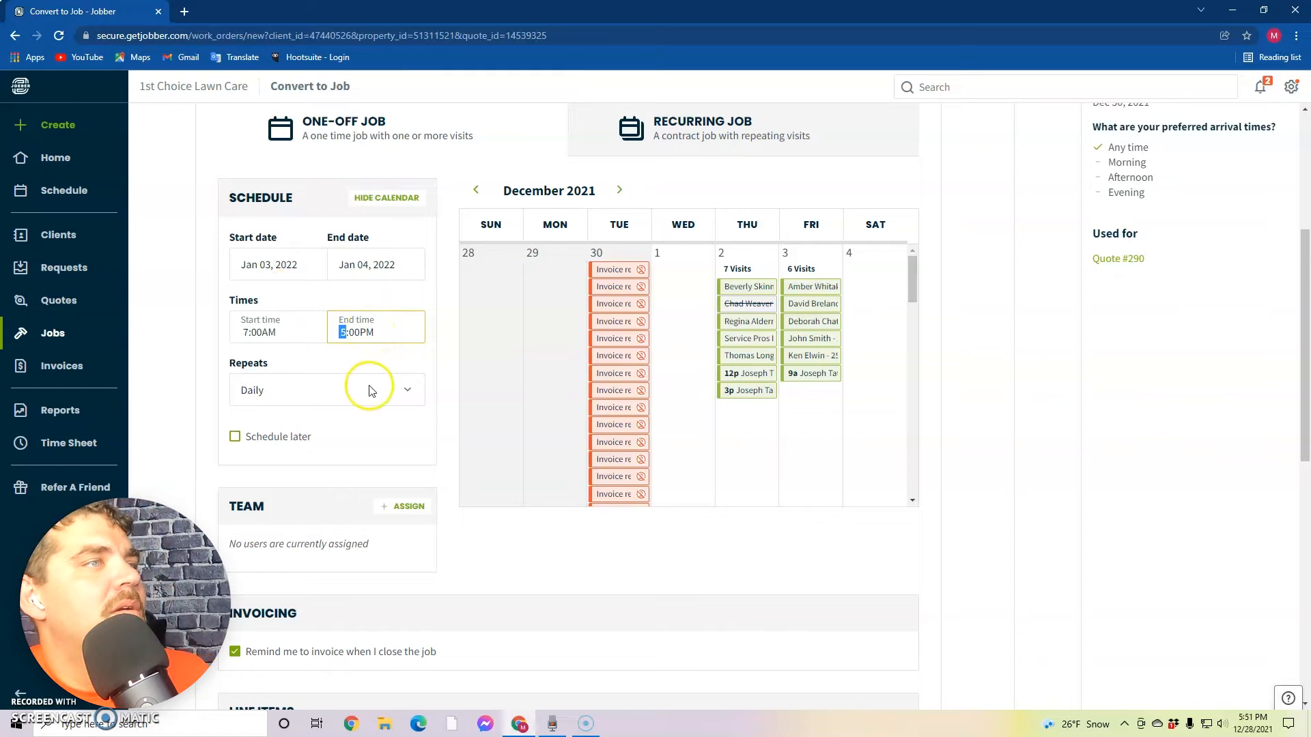
Set the job to repeat "As needed - we won't prompt you" and save it
{"action": "left_click", "coordinate": [408, 394]}
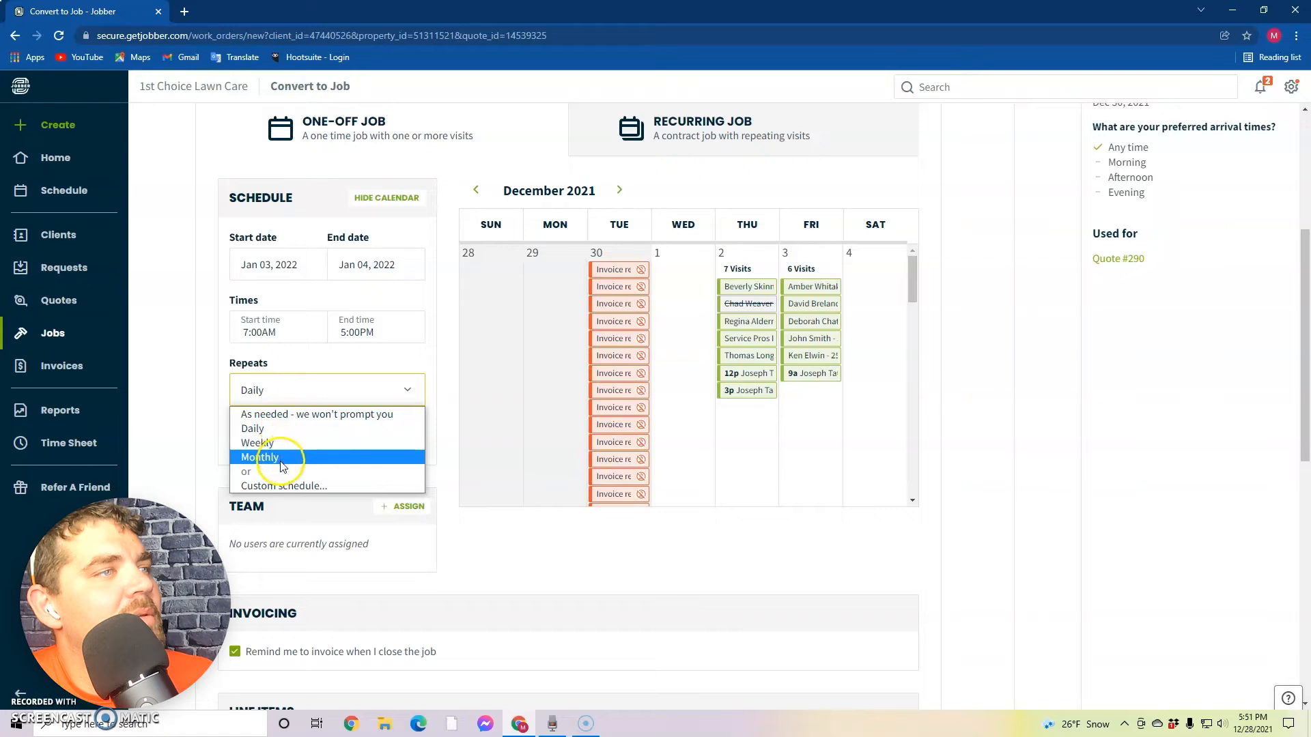
{"action": "left_click", "coordinate": [298, 417]}
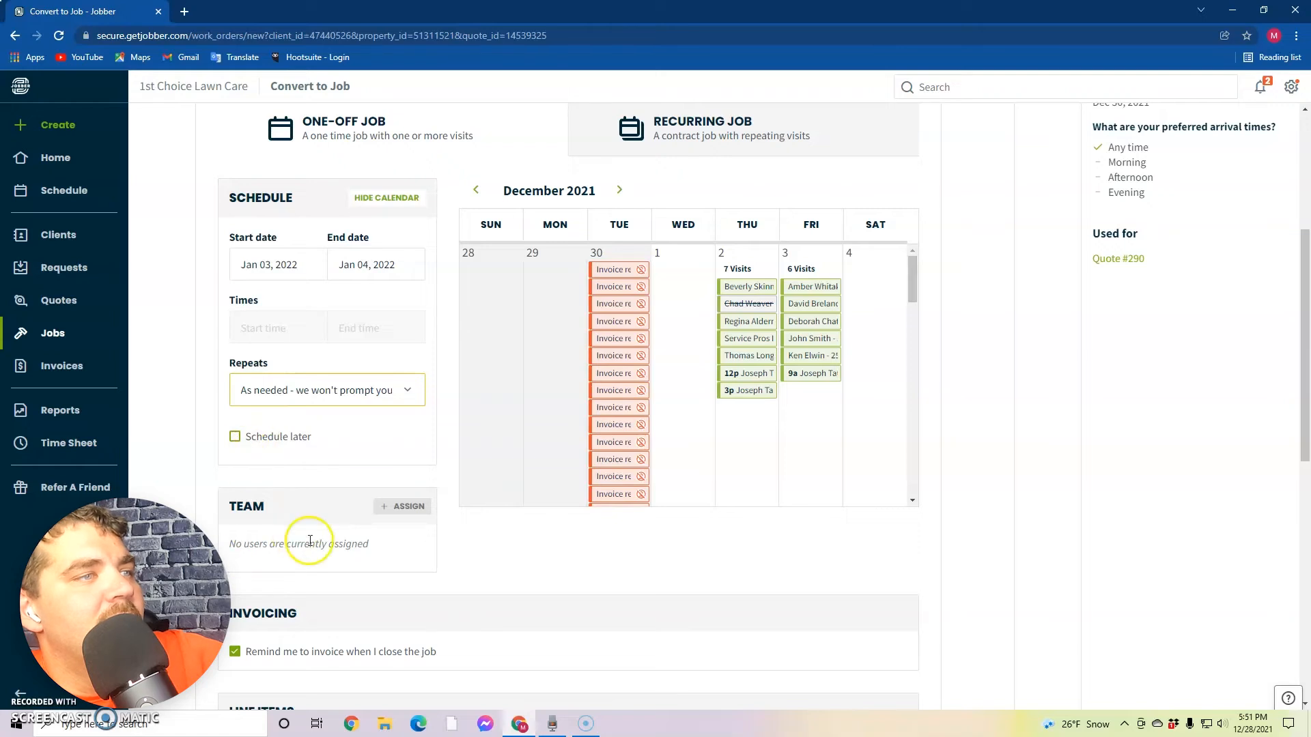
{"action": "scroll", "coordinate": [285, 585], "scroll_direction": "down", "scroll_amount": 6}
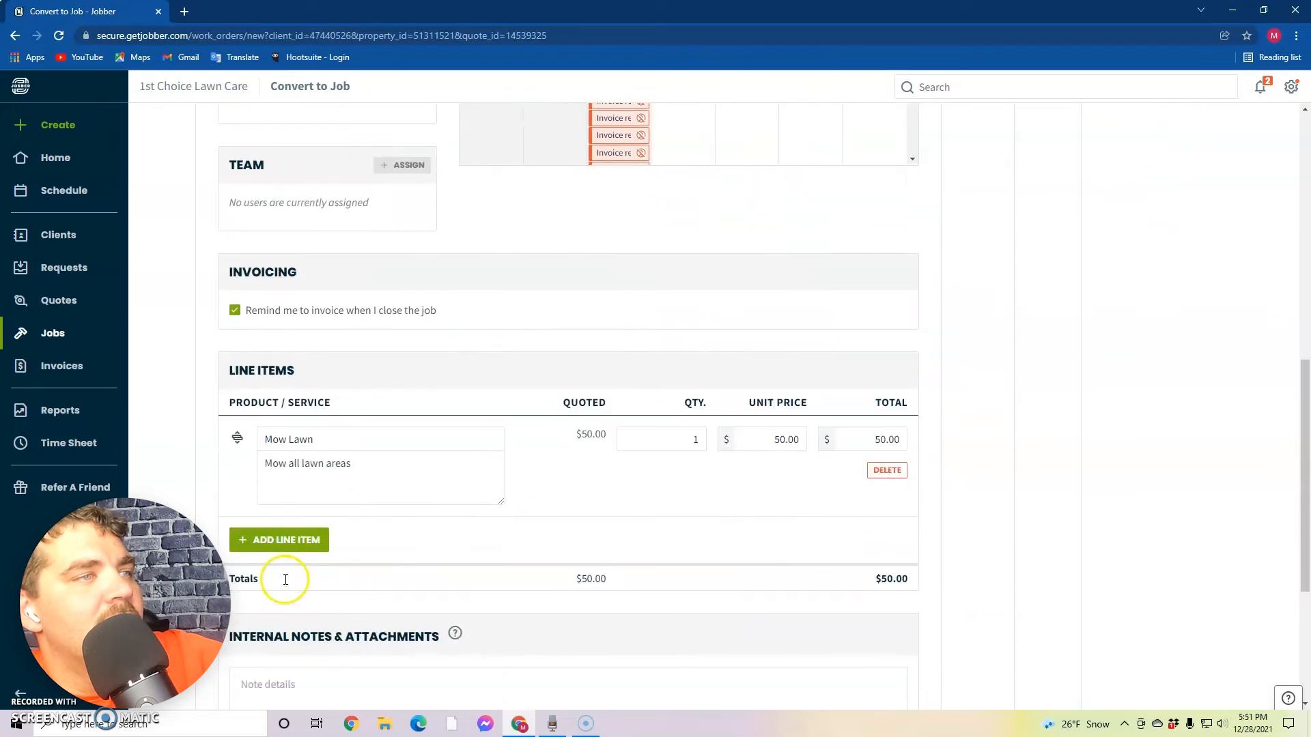
{"action": "scroll", "coordinate": [285, 585], "scroll_direction": "down", "scroll_amount": 3}
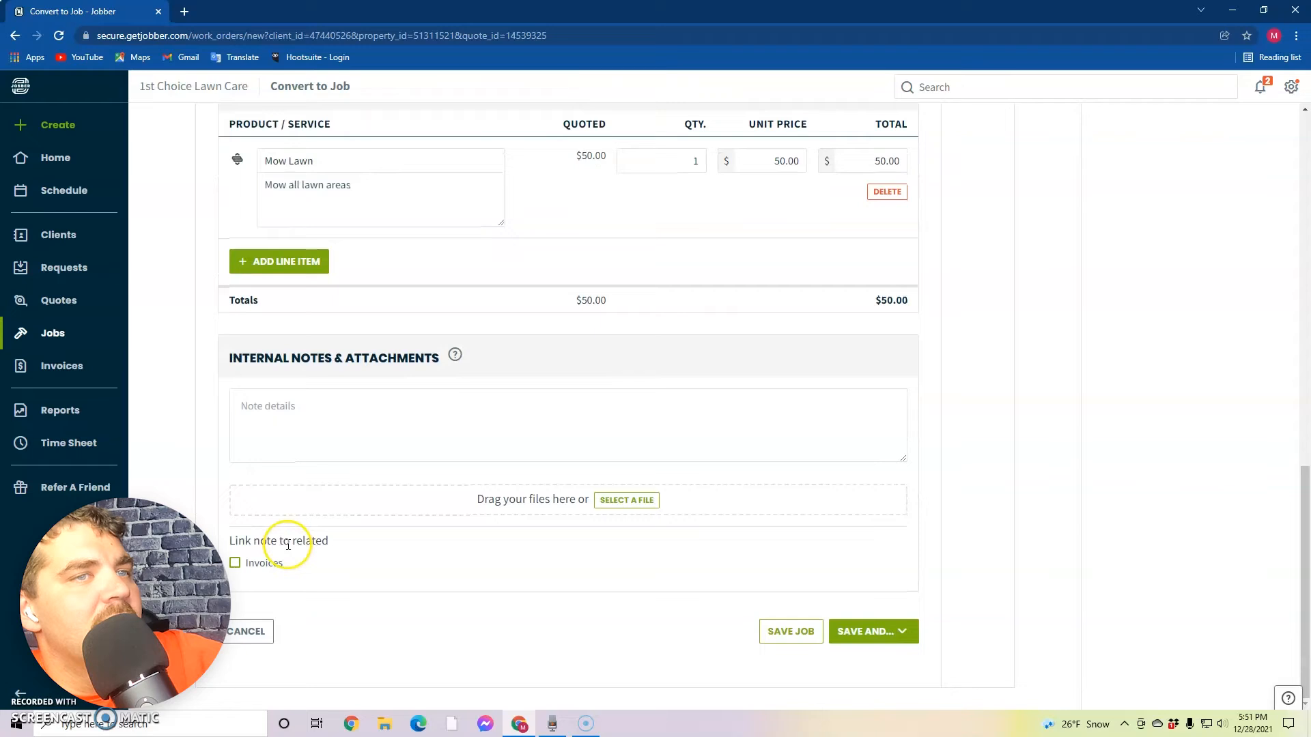
{"action": "scroll", "coordinate": [679, 368], "scroll_direction": "up", "scroll_amount": 1}
{"action": "scroll", "coordinate": [678, 368], "scroll_direction": "down", "scroll_amount": 1}
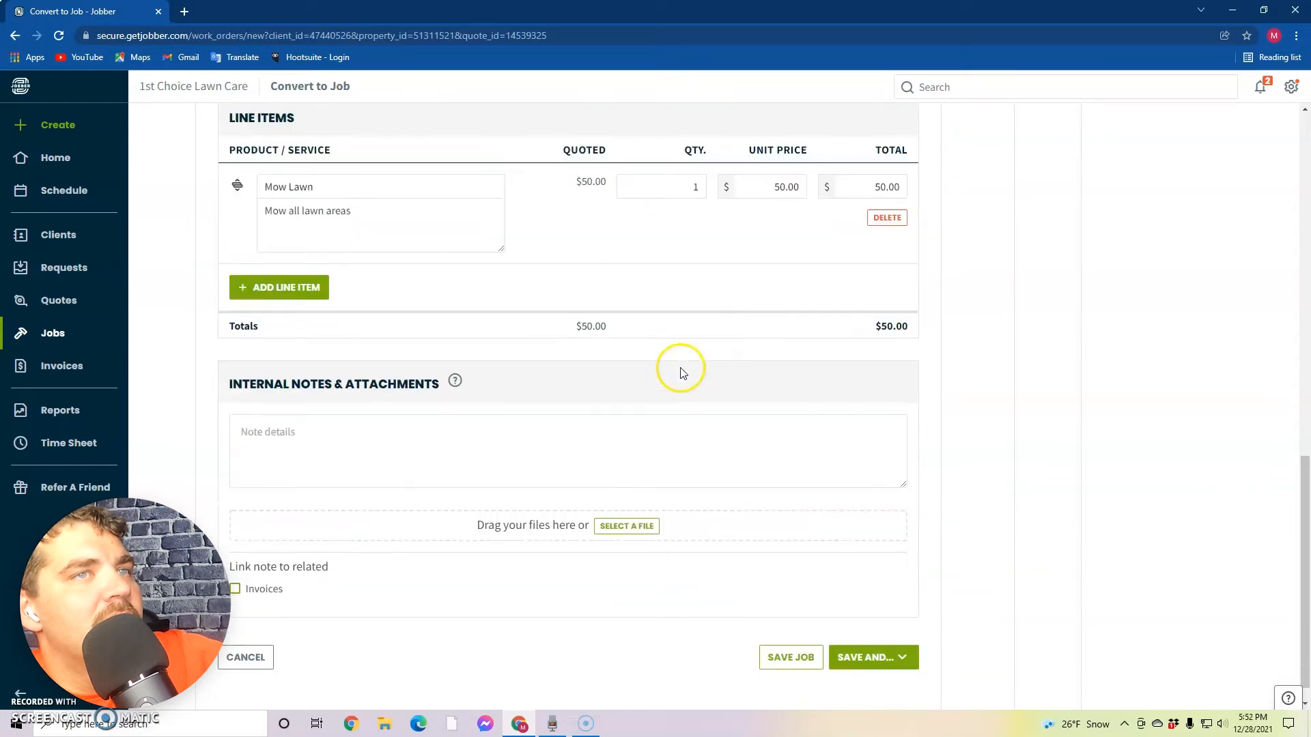
{"action": "left_click", "coordinate": [790, 632]}
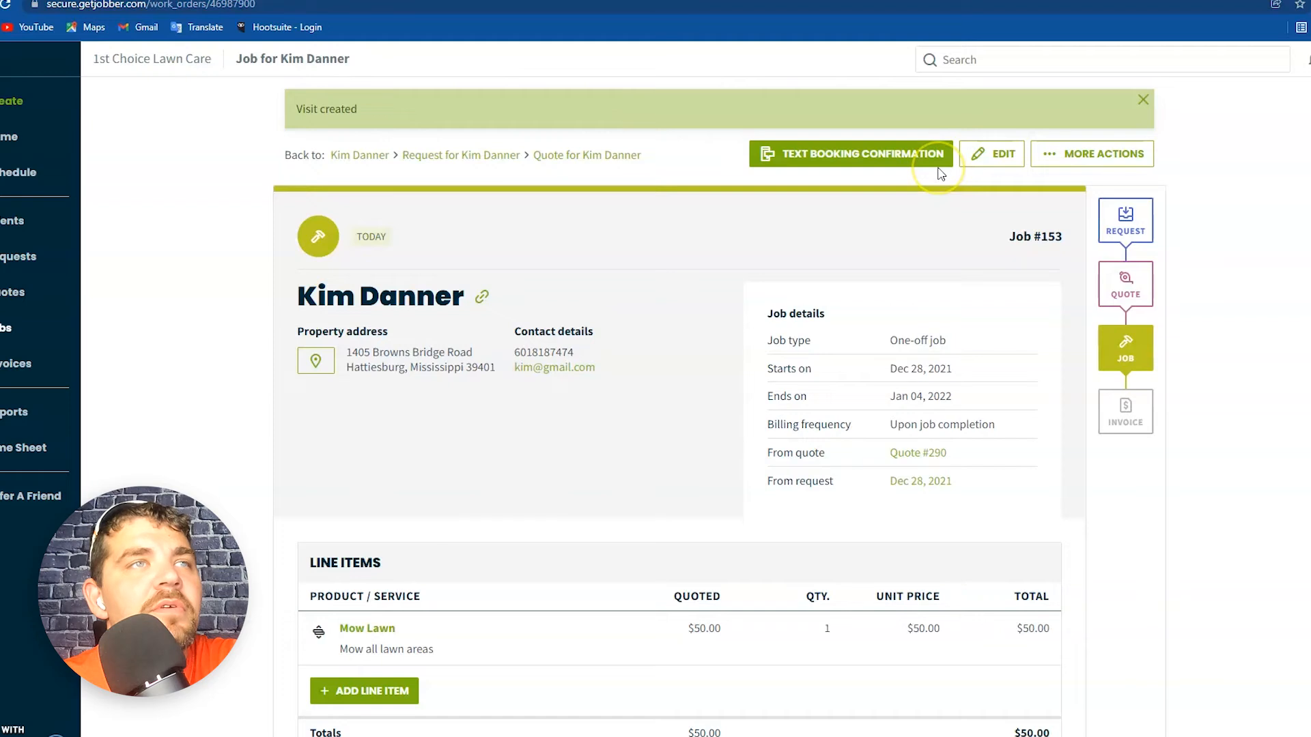
Generate an invoice from the saved lawn mowing job
{"action": "left_click", "coordinate": [1100, 155]}
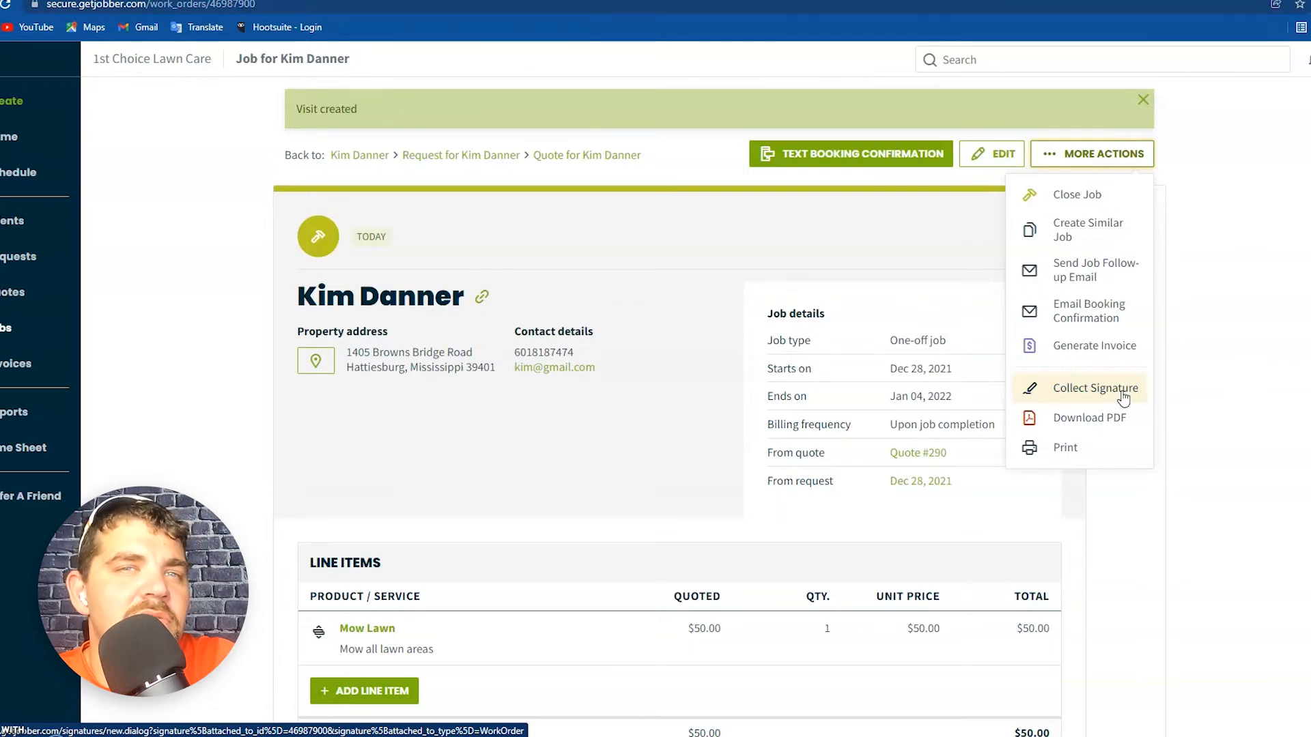
{"action": "left_click", "coordinate": [1089, 389]}
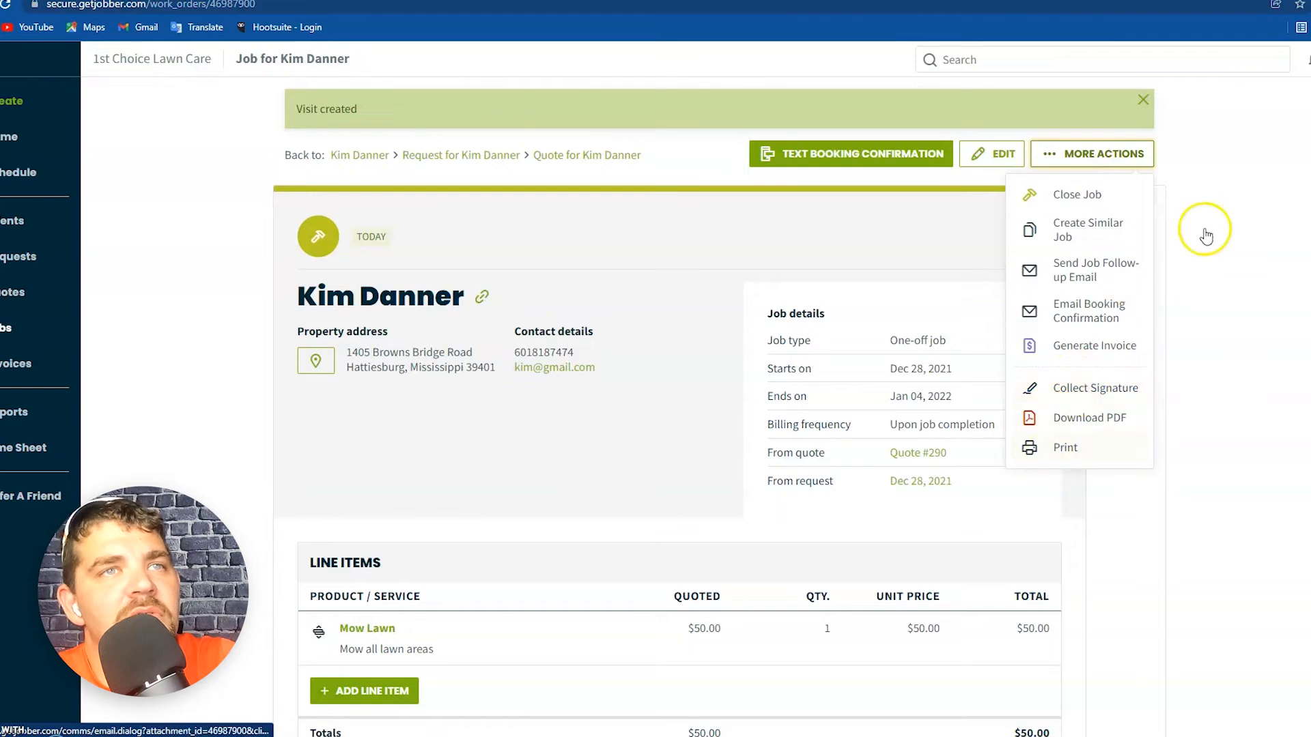
{"action": "left_click", "coordinate": [1086, 346]}
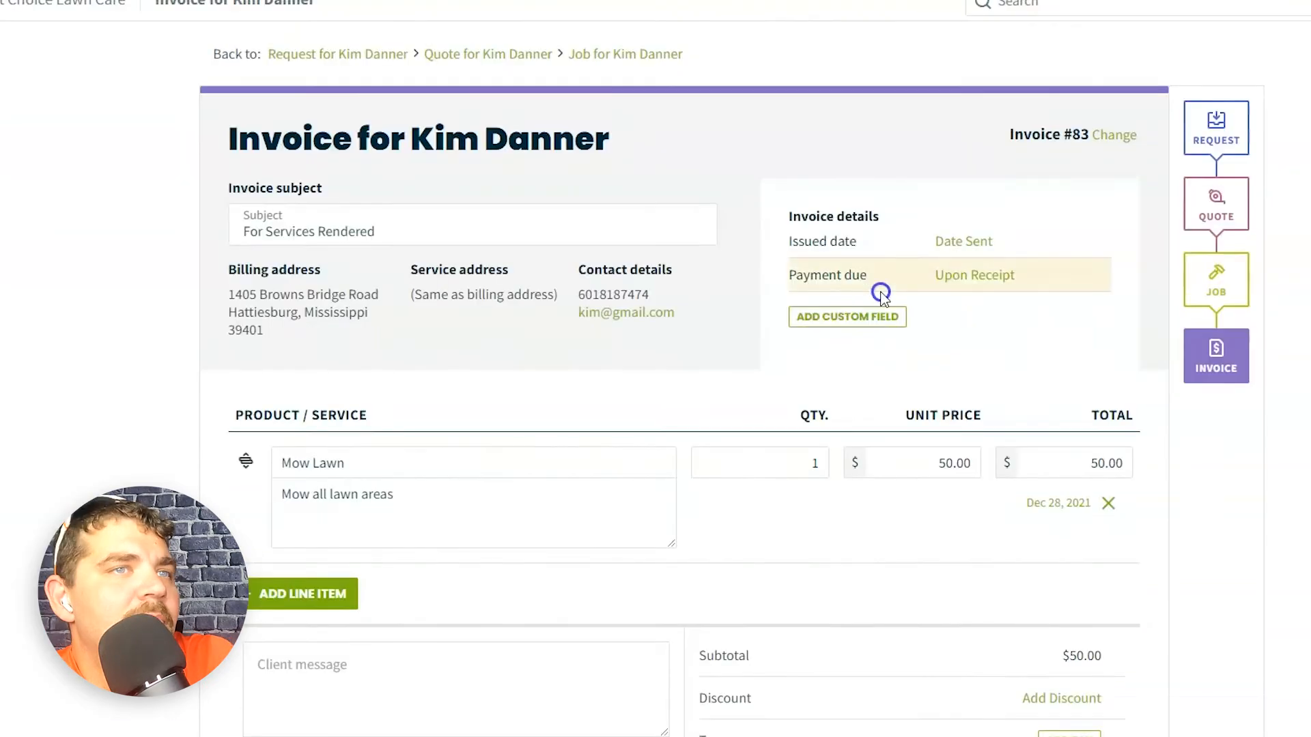
Examine the invoice's line item, client message, applied deposit, balance, and internal notes sections
{"action": "scroll", "coordinate": [817, 304], "scroll_direction": "down", "scroll_amount": 7}
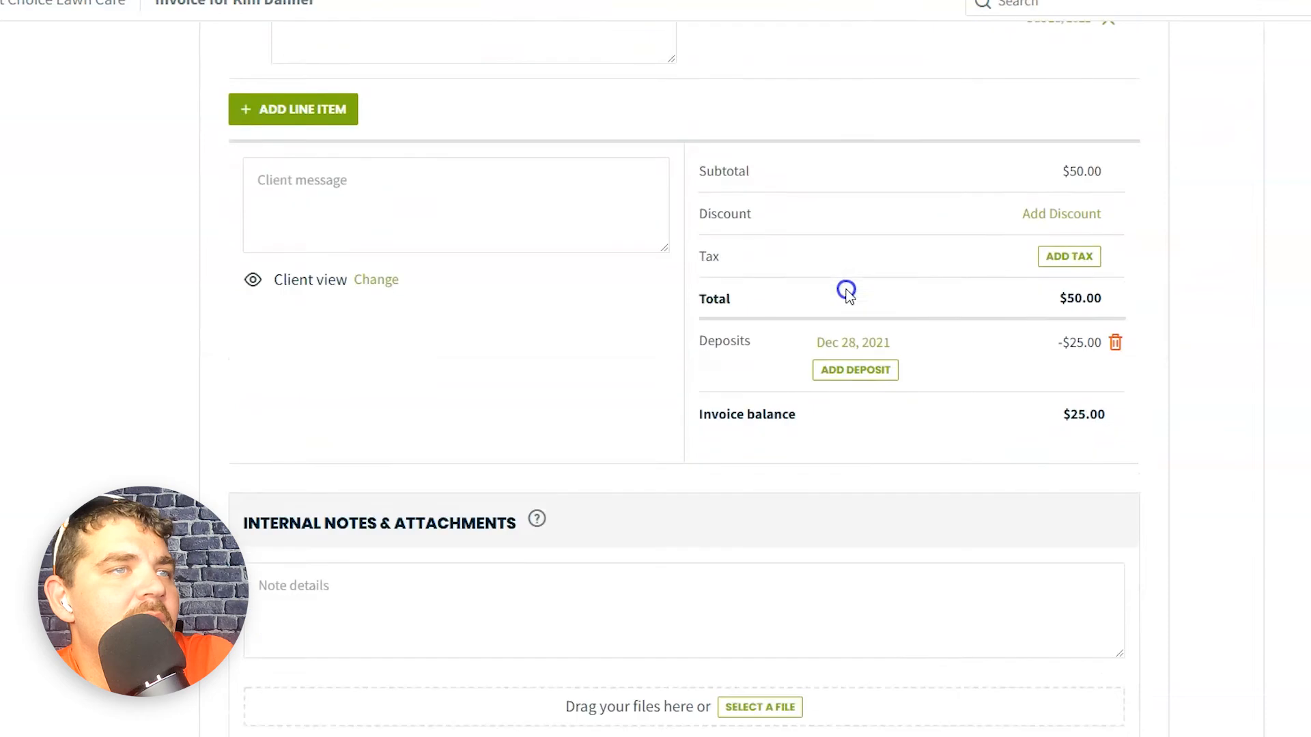
{"action": "scroll", "coordinate": [846, 291], "scroll_direction": "up", "scroll_amount": 5}
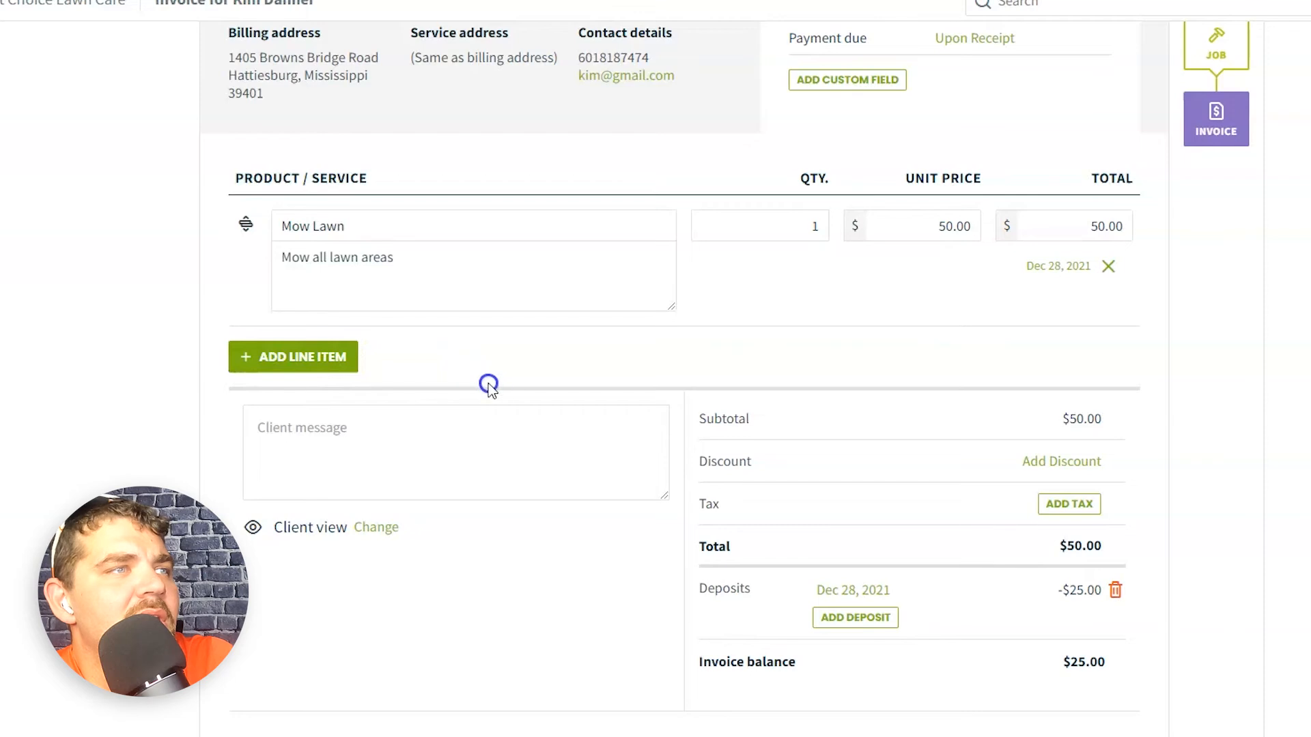
{"action": "left_click", "coordinate": [333, 465]}
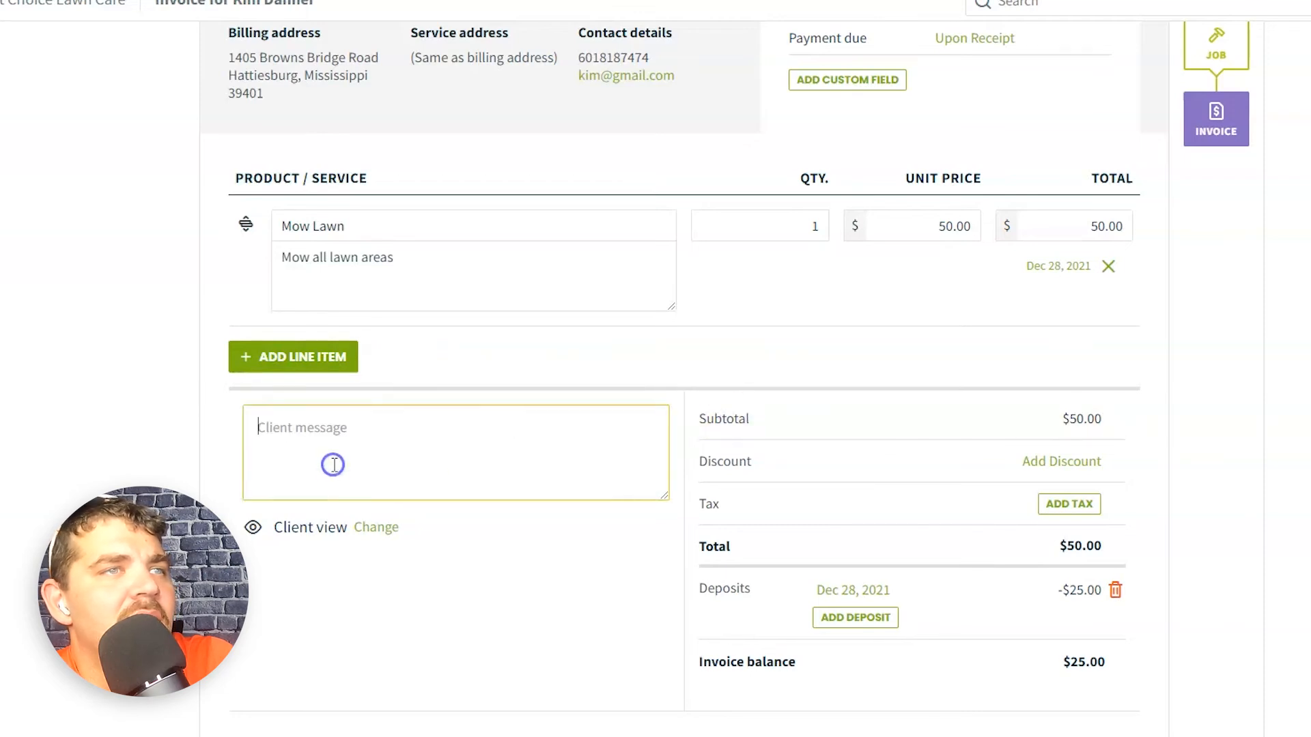
{"action": "scroll", "coordinate": [401, 430], "scroll_direction": "down", "scroll_amount": 3}
{"action": "left_click", "coordinate": [257, 250]}
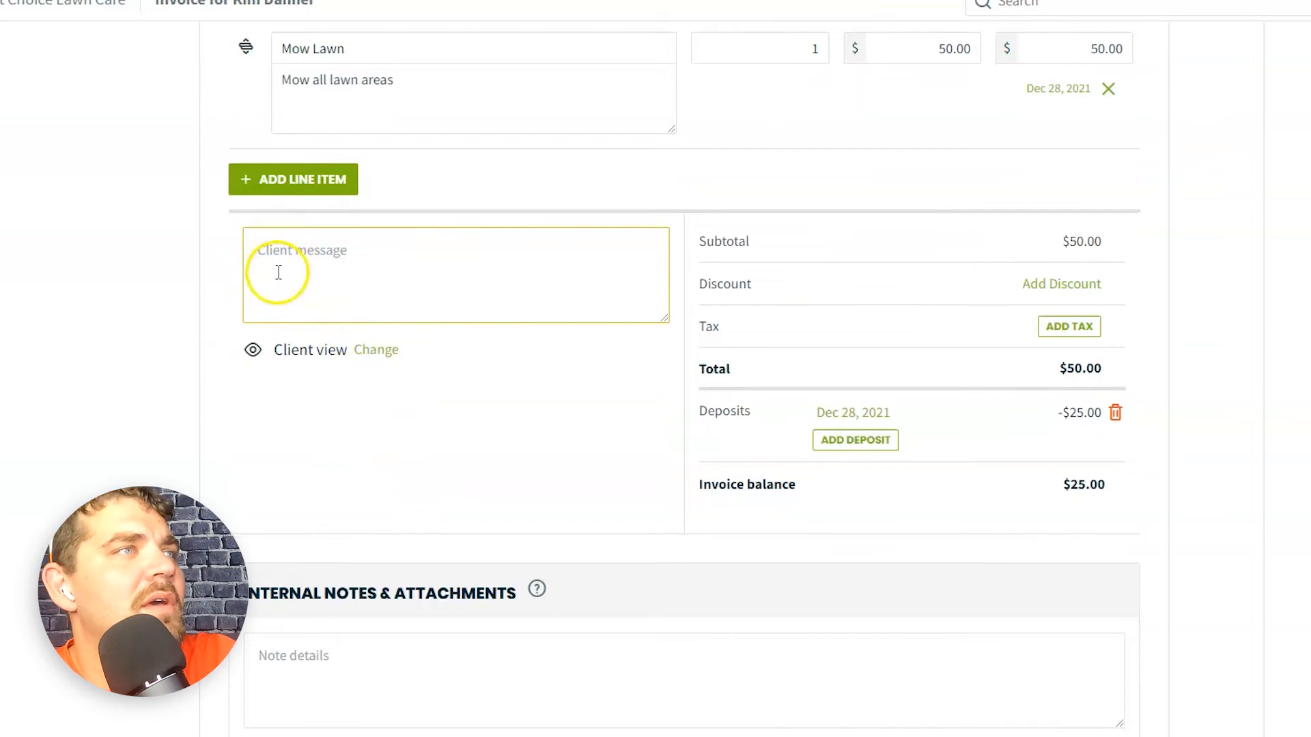
{"action": "scroll", "coordinate": [277, 270], "scroll_direction": "up", "scroll_amount": 1}
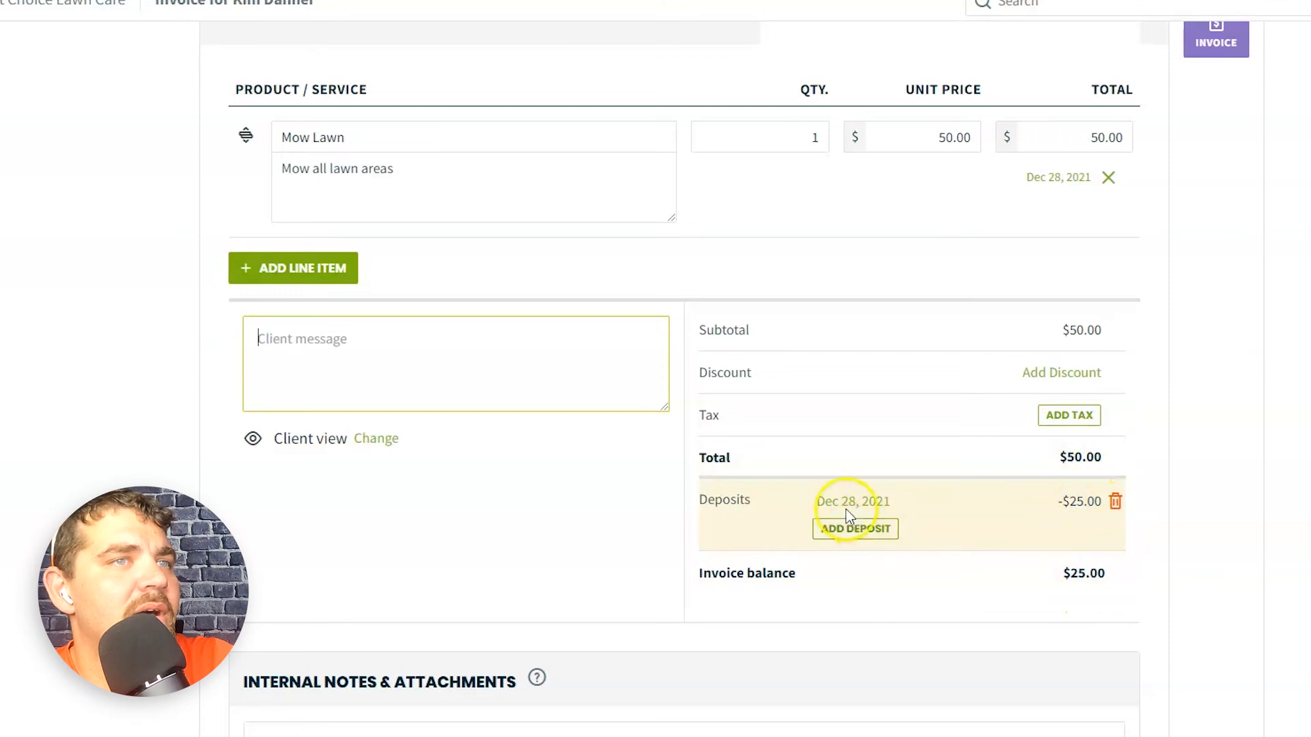
{"action": "scroll", "coordinate": [534, 477], "scroll_direction": "down", "scroll_amount": 4}
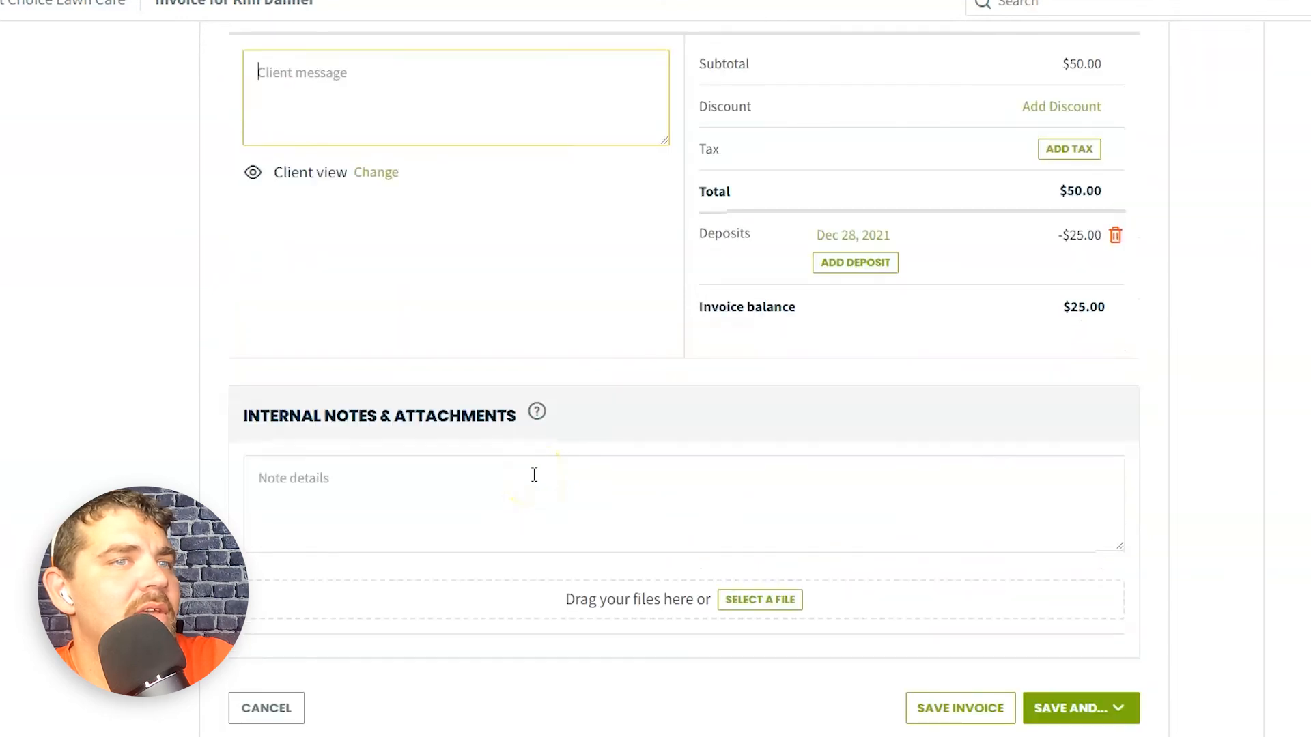
{"action": "scroll", "coordinate": [533, 437], "scroll_direction": "up", "scroll_amount": 2}
{"action": "scroll", "coordinate": [533, 409], "scroll_direction": "up", "scroll_amount": 3}
{"action": "scroll", "coordinate": [1012, 474], "scroll_direction": "down", "scroll_amount": 5}
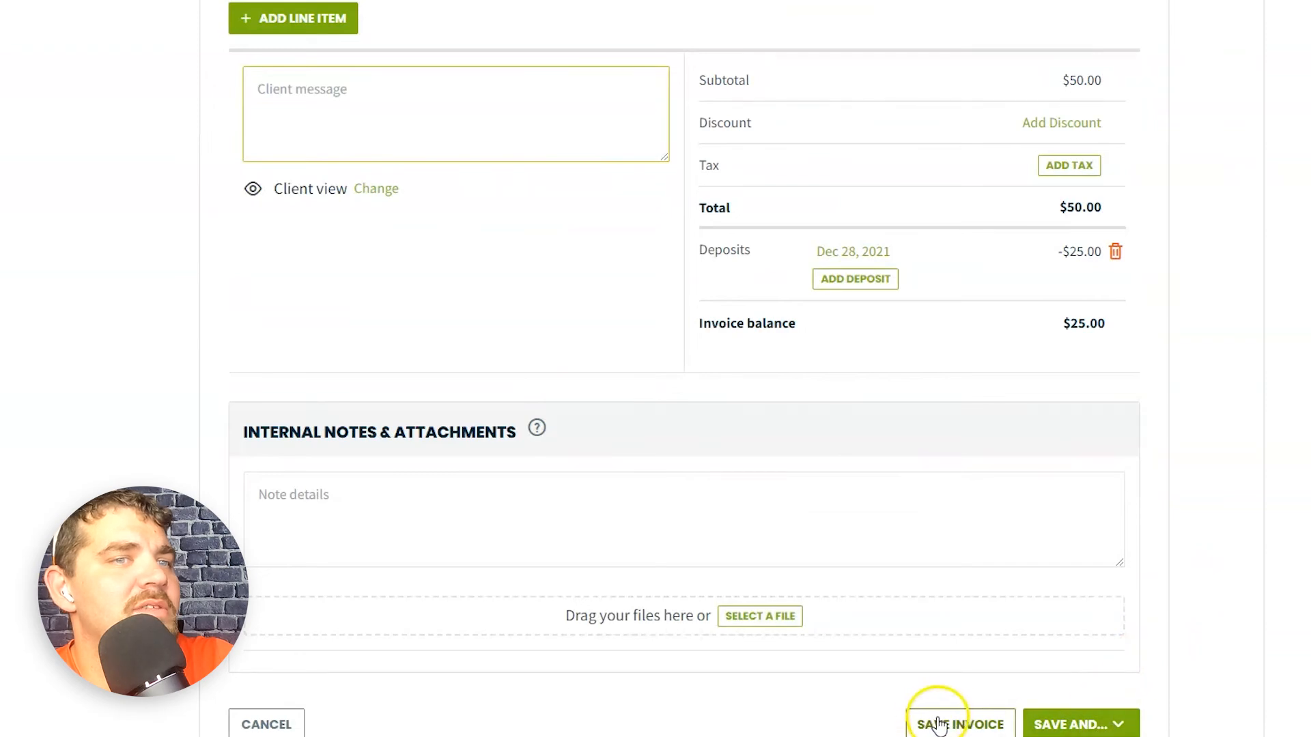
Save the invoice and send it to the client as a text message with the default wording
{"action": "left_click", "coordinate": [1092, 726]}
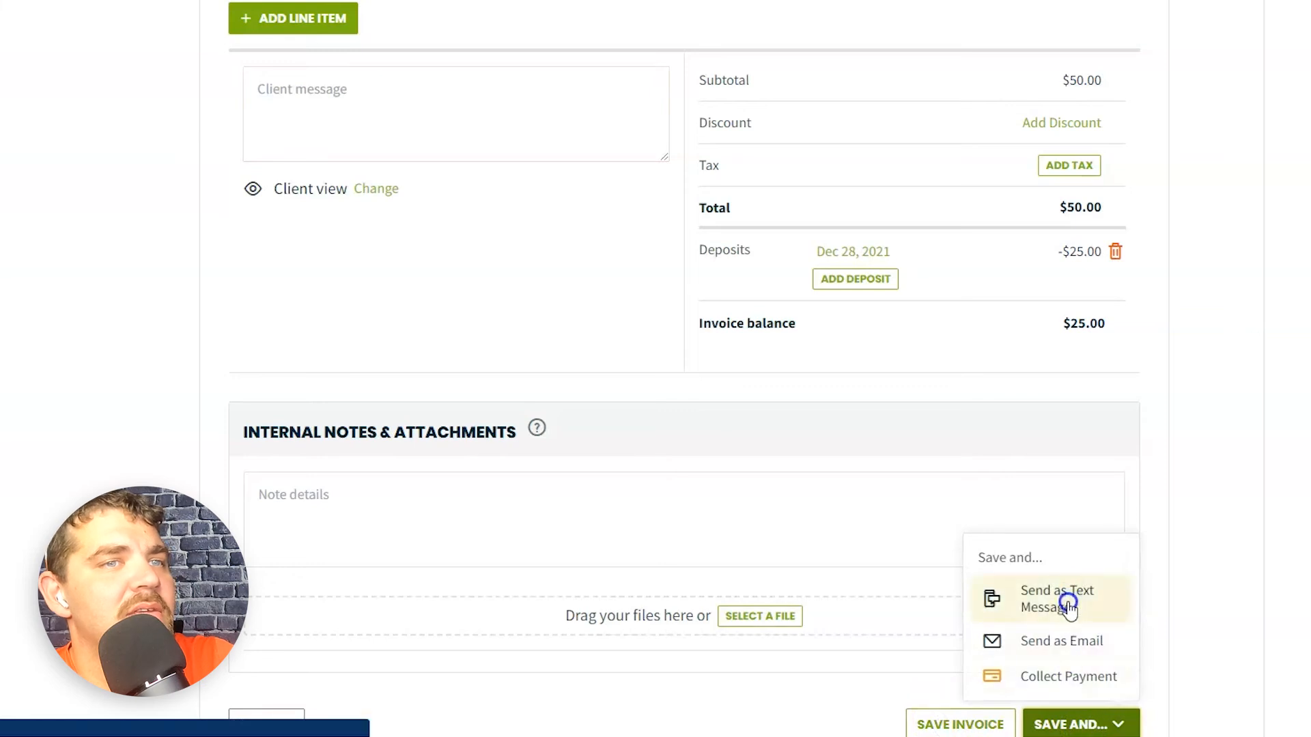
{"action": "left_click", "coordinate": [1055, 589]}
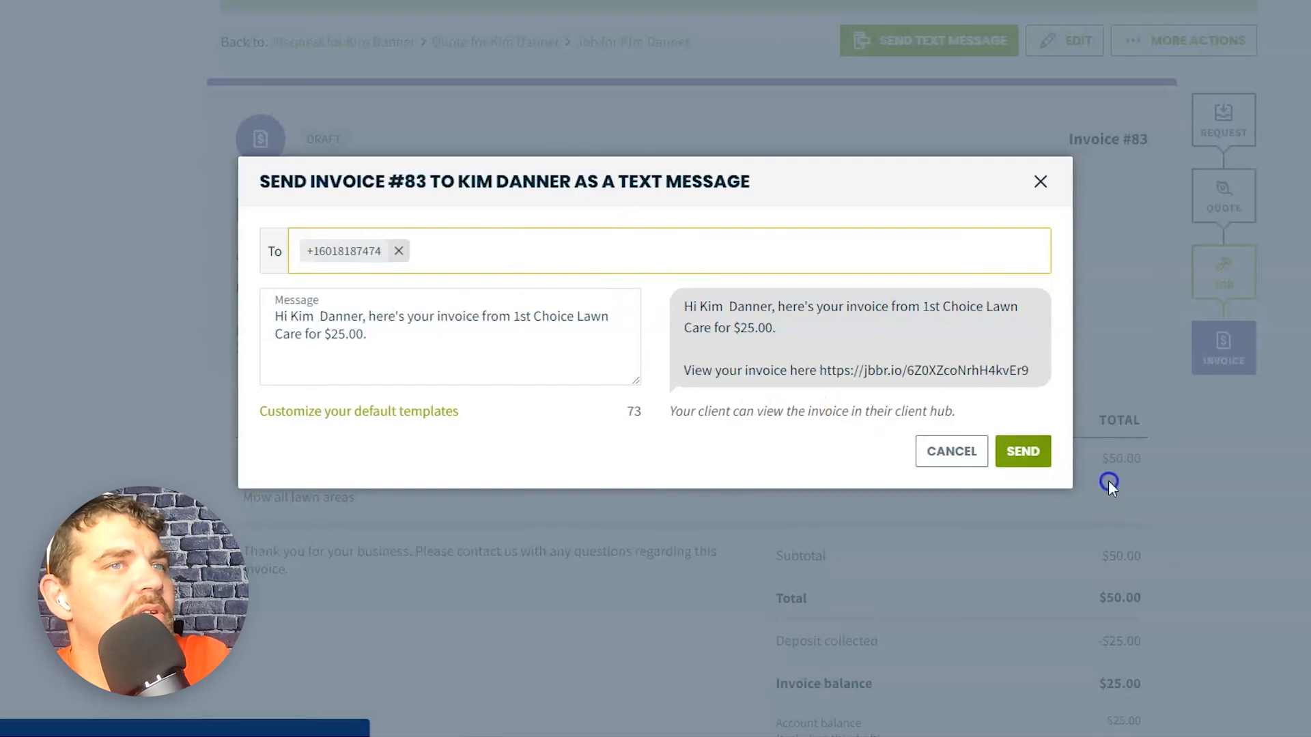
{"action": "left_click", "coordinate": [933, 453]}
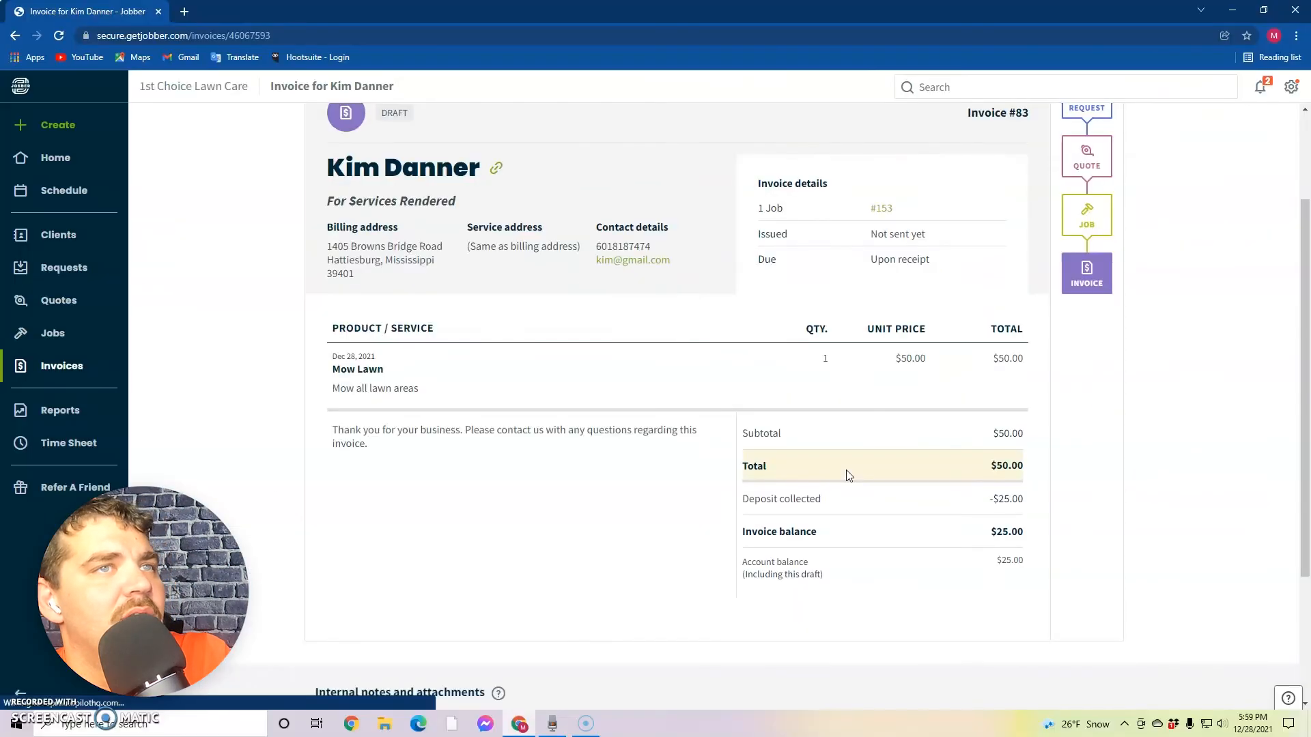
Collect a $25.00 cash payment on the invoice with the default details, and email the receipt to the client
{"action": "scroll", "coordinate": [848, 475], "scroll_direction": "up", "scroll_amount": 2}
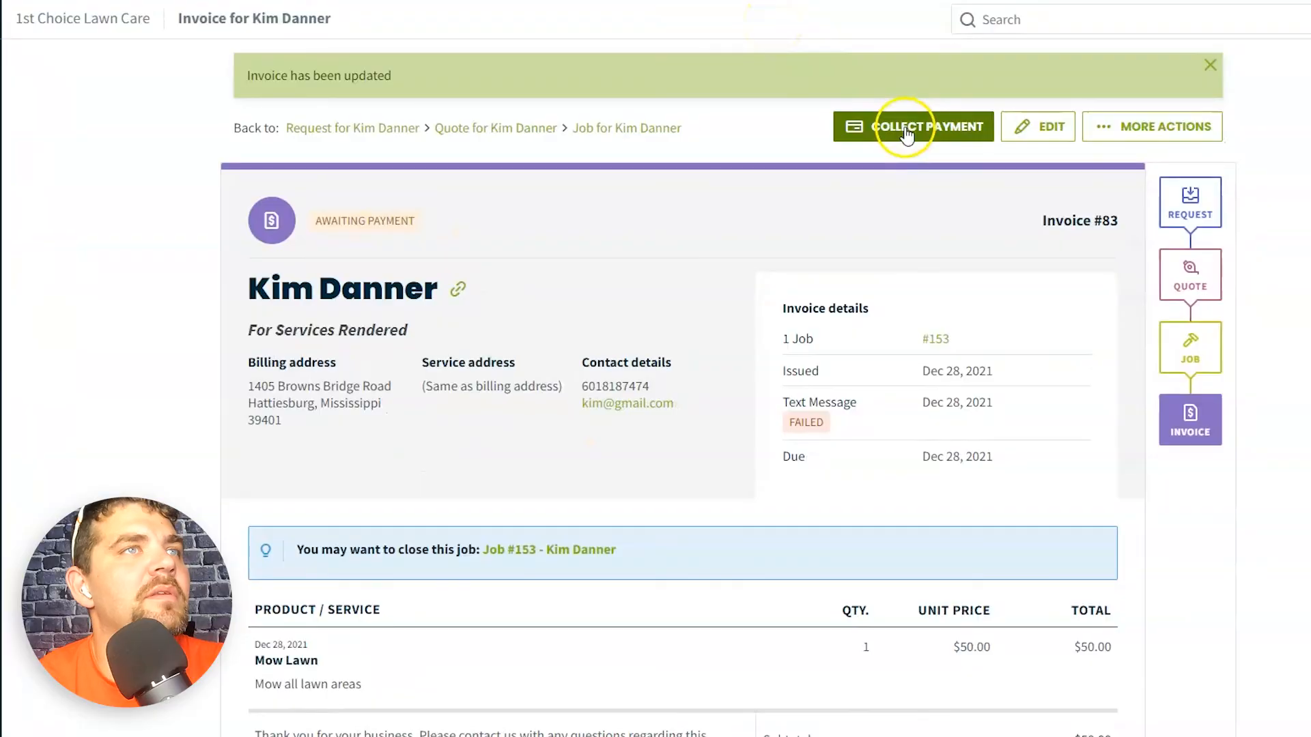
{"action": "left_click", "coordinate": [900, 129]}
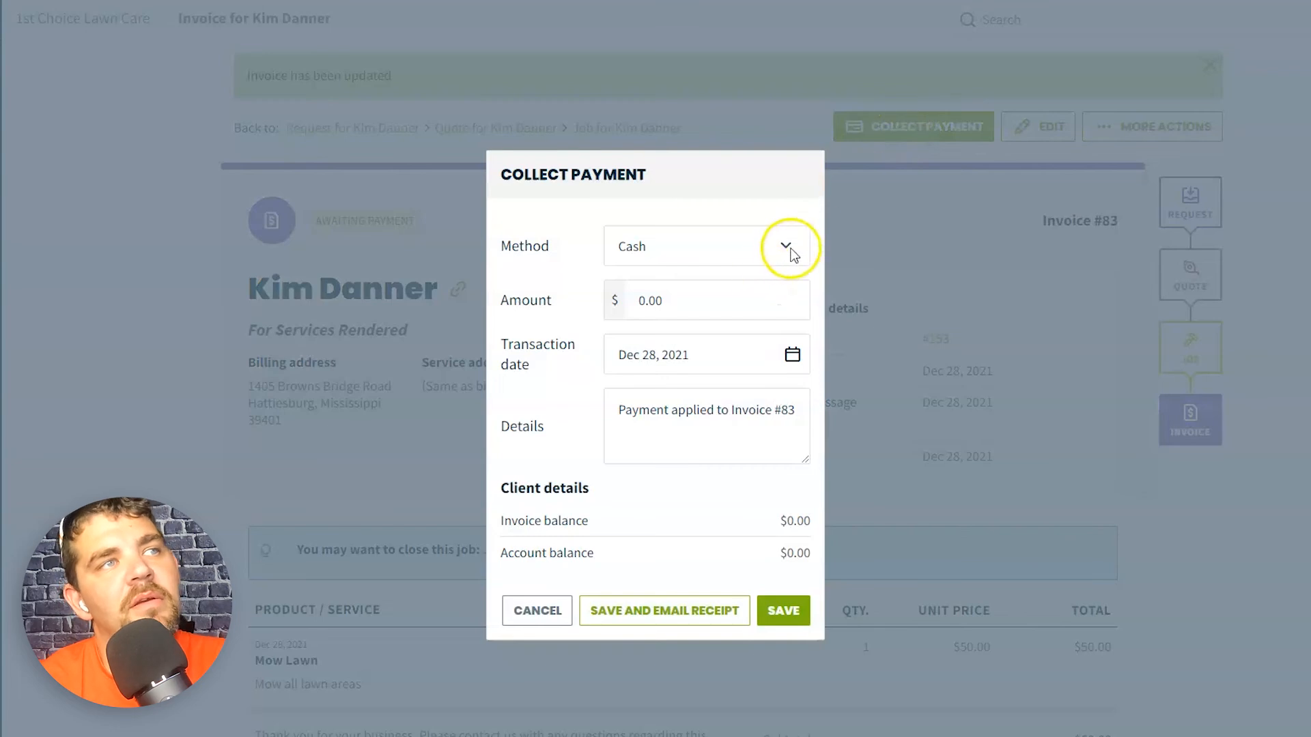
{"action": "left_click", "coordinate": [645, 300]}
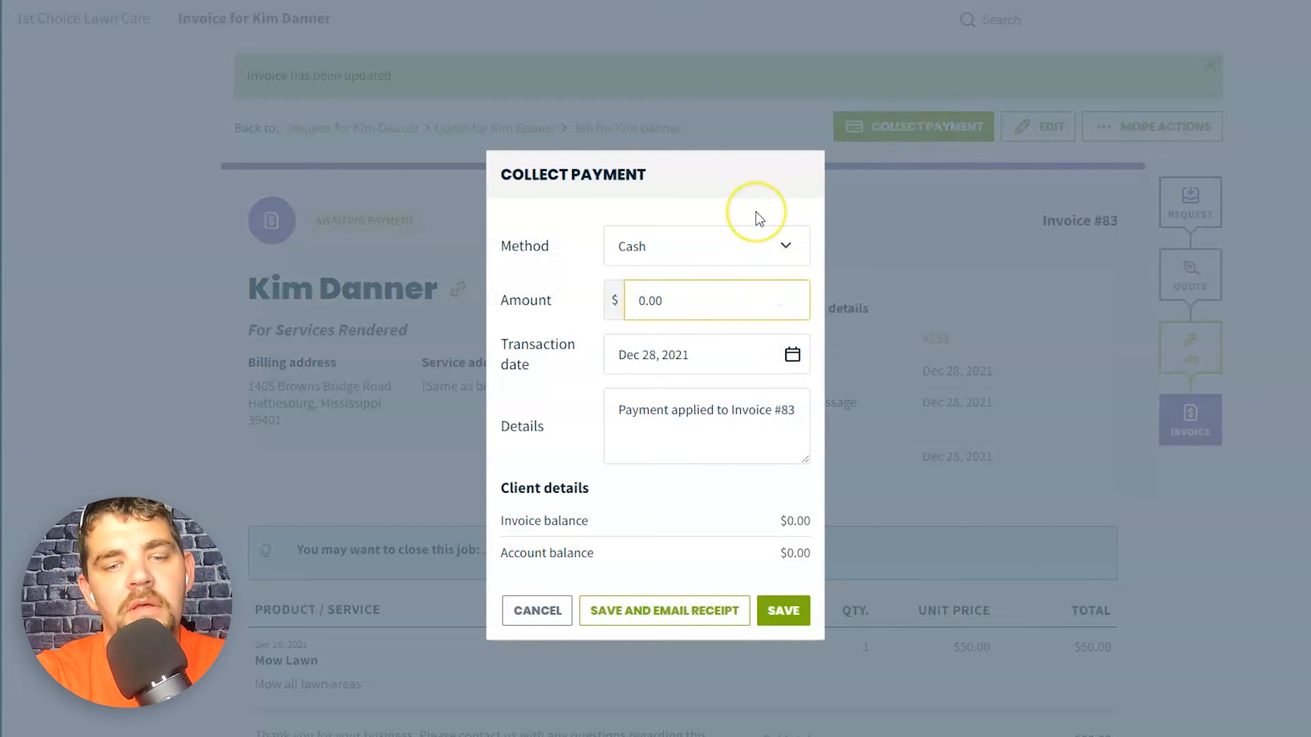
{"action": "key", "text": "BackSpace"}
{"action": "key", "text": "Delete"}
{"action": "type", "text": "25"}
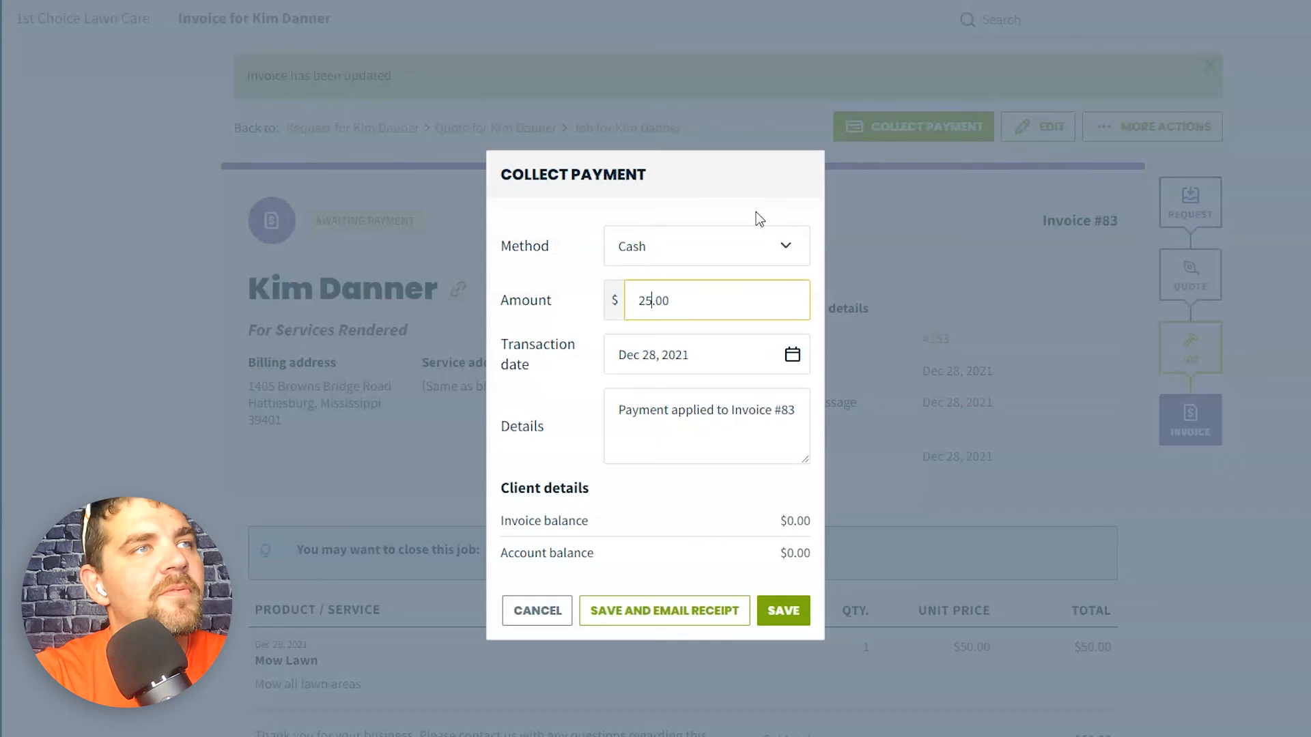
{"action": "left_click", "coordinate": [753, 447]}
{"action": "left_click", "coordinate": [802, 404]}
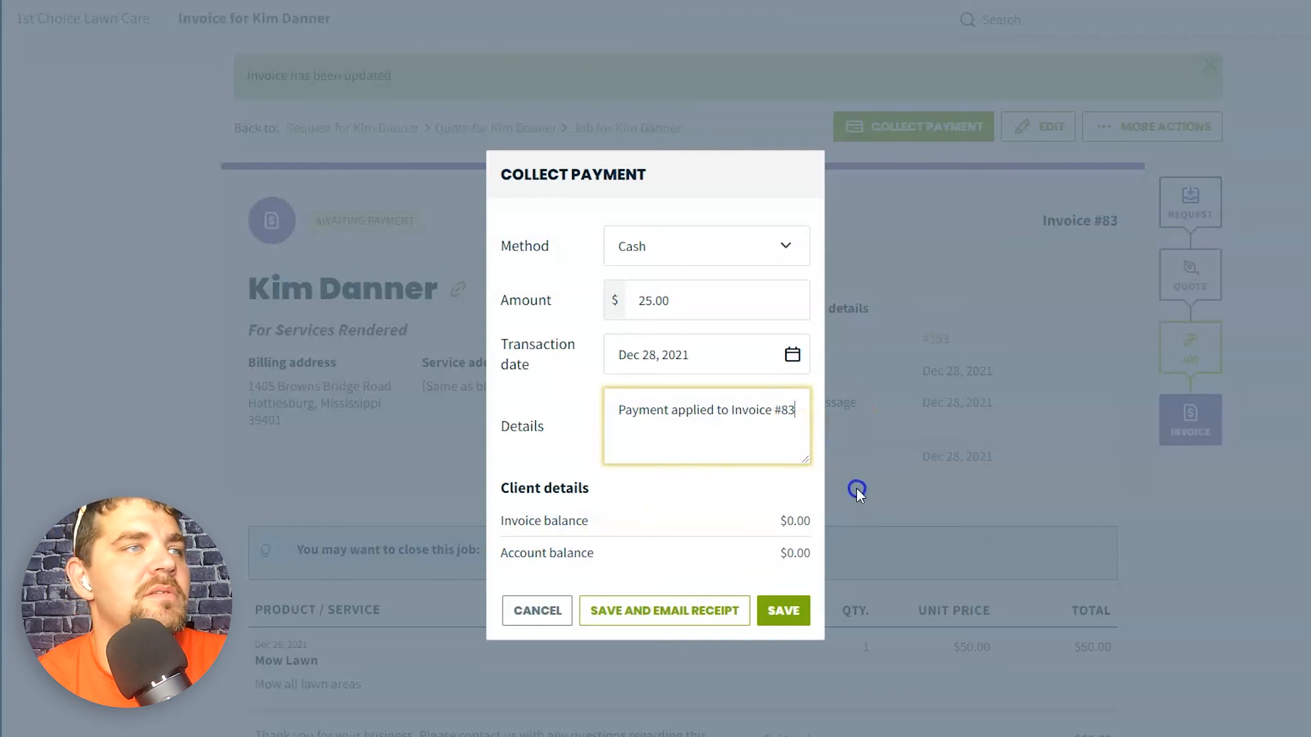
{"action": "left_click", "coordinate": [703, 612]}
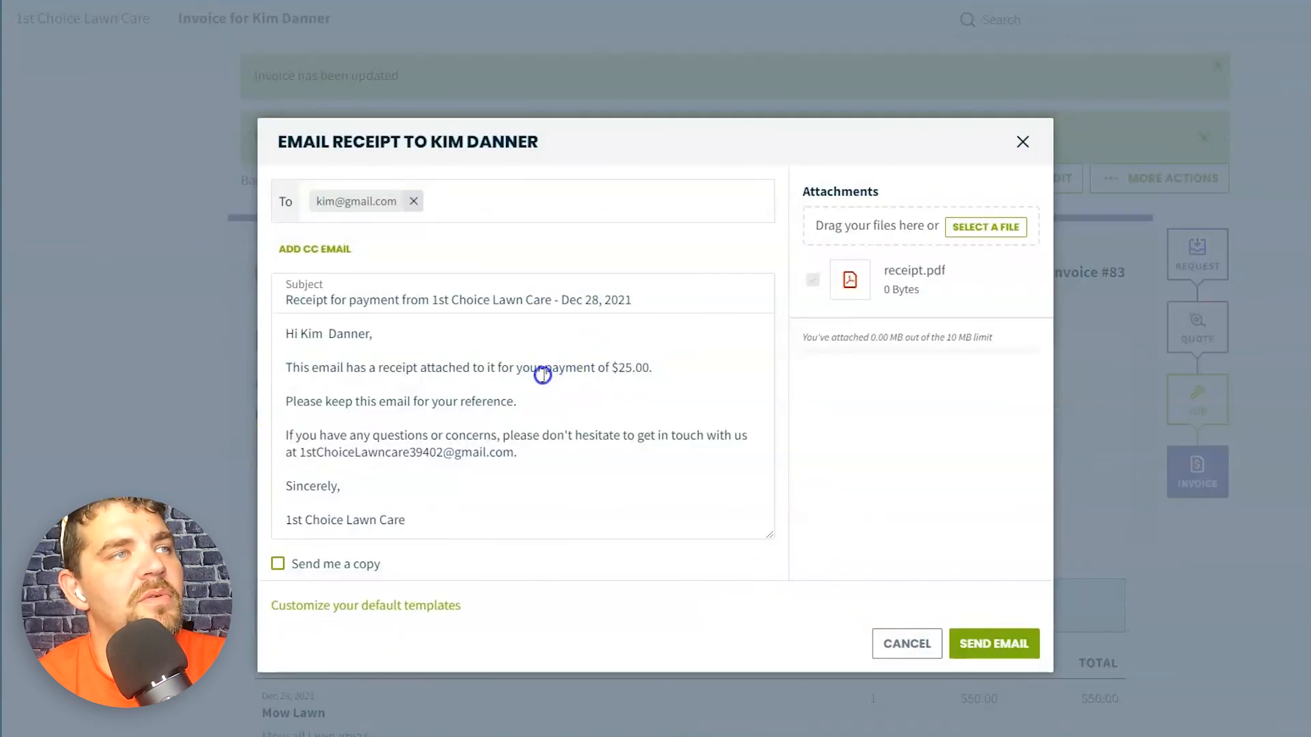
{"action": "left_click", "coordinate": [1022, 654]}
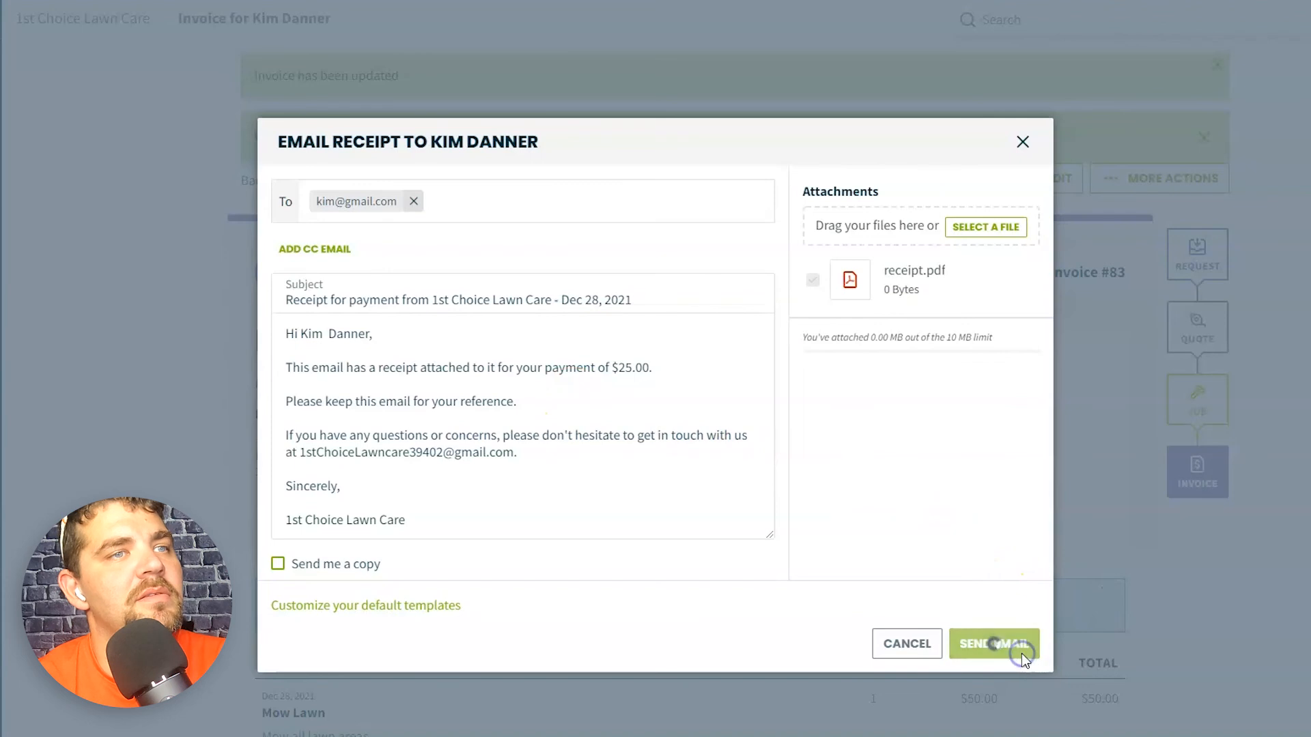